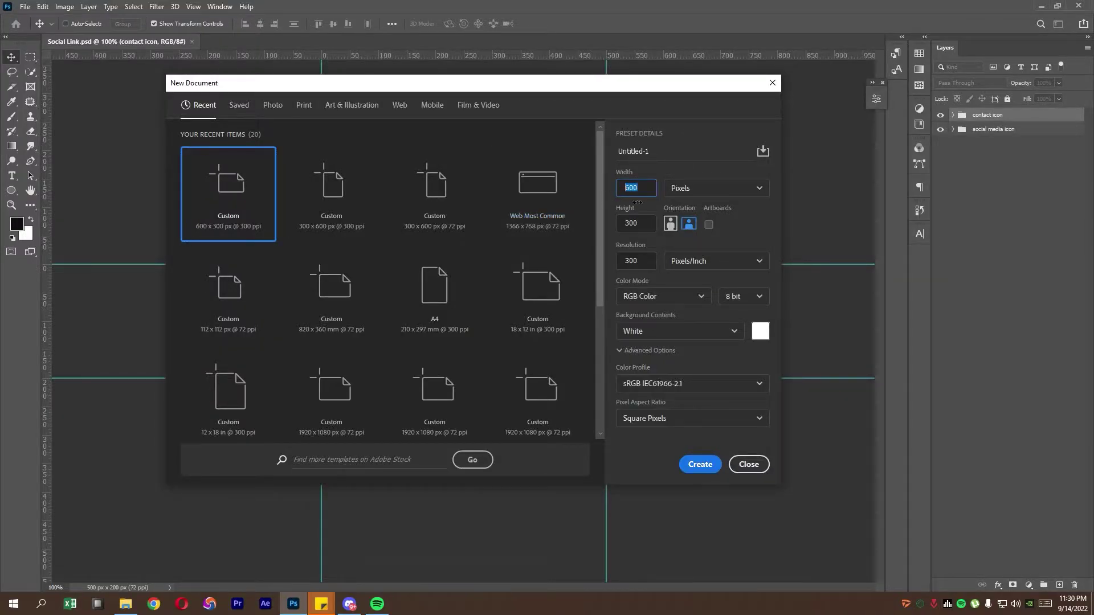
# - Create a new white 600 × 300 px document at 300 ppi
pyautogui.press('Tab')
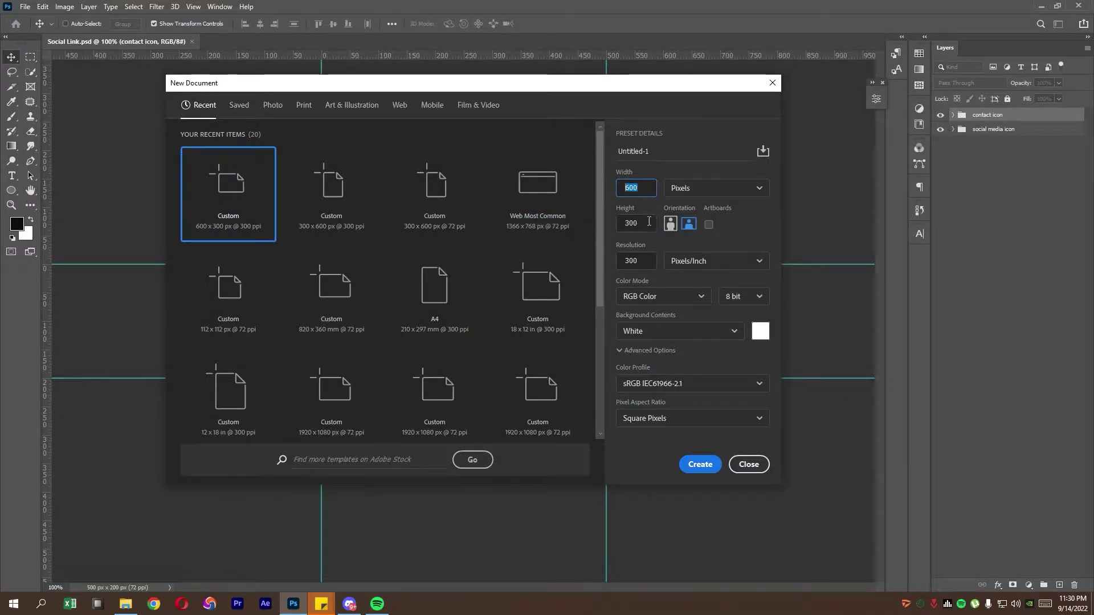
pyautogui.click(698, 463)
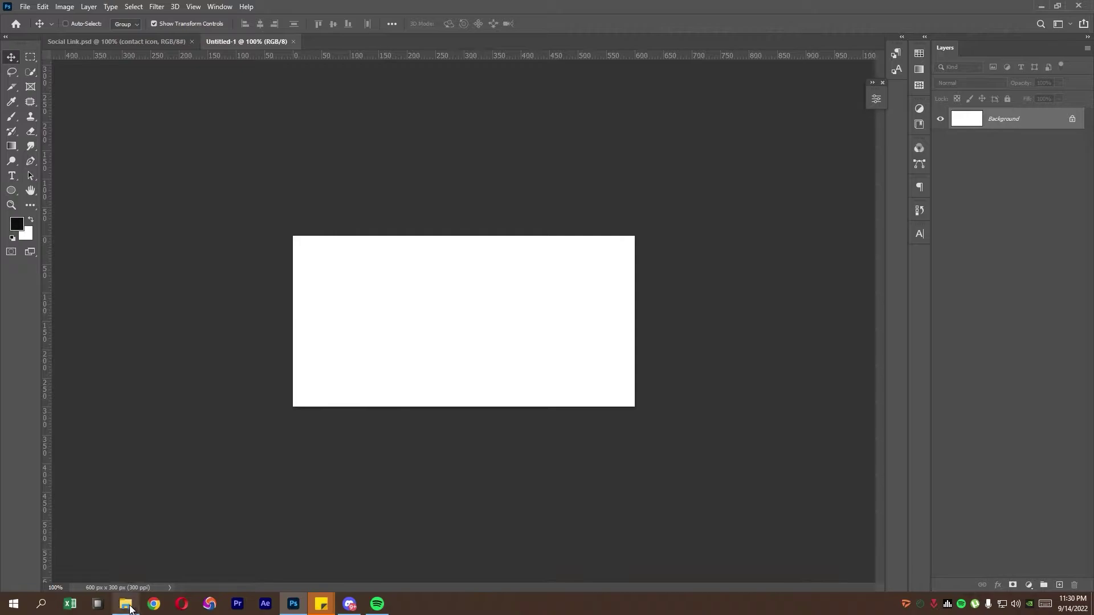
# - Place the pink paint-splash image on the left side of the canvas
pyautogui.click(126, 604)
pyautogui.moveTo(190, 134)
pyautogui.mouseDown()
pyautogui.moveTo(202, 539)
pyautogui.moveTo(362, 368)
pyautogui.mouseUp()
pyautogui.moveTo(493, 333)
pyautogui.mouseDown()
pyautogui.moveTo(417, 333)
pyautogui.moveTo(446, 321)
pyautogui.mouseUp()
pyautogui.press('Return')
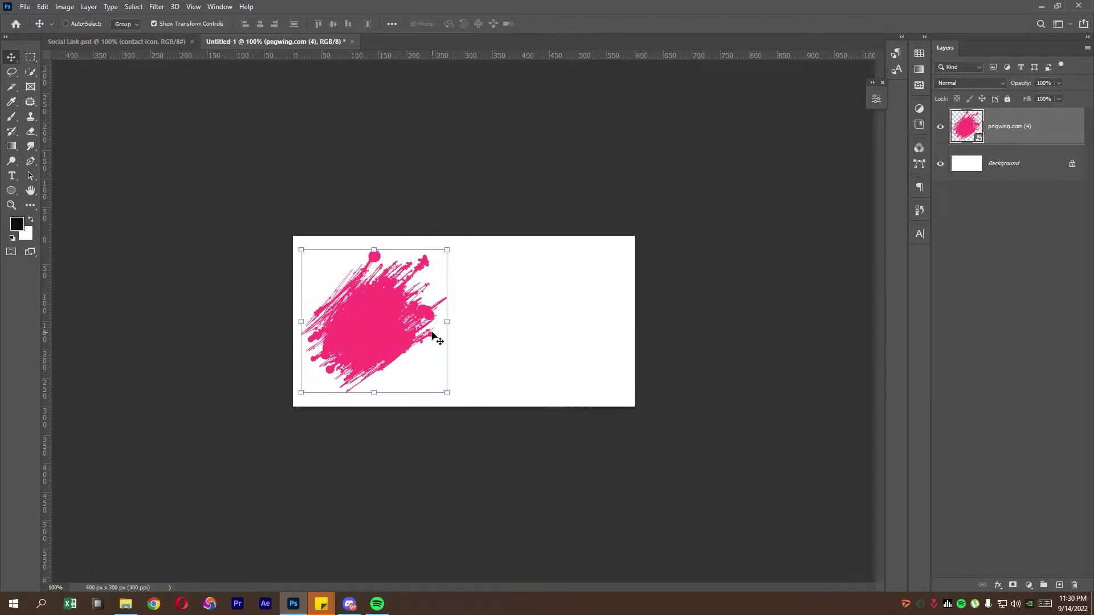
# - Place the hair-model photo over the splash and enlarge the splash behind her
pyautogui.click(125, 603)
pyautogui.moveTo(128, 171)
pyautogui.mouseDown()
pyautogui.moveTo(300, 579)
pyautogui.moveTo(481, 333)
pyautogui.moveTo(395, 334)
pyautogui.mouseUp()
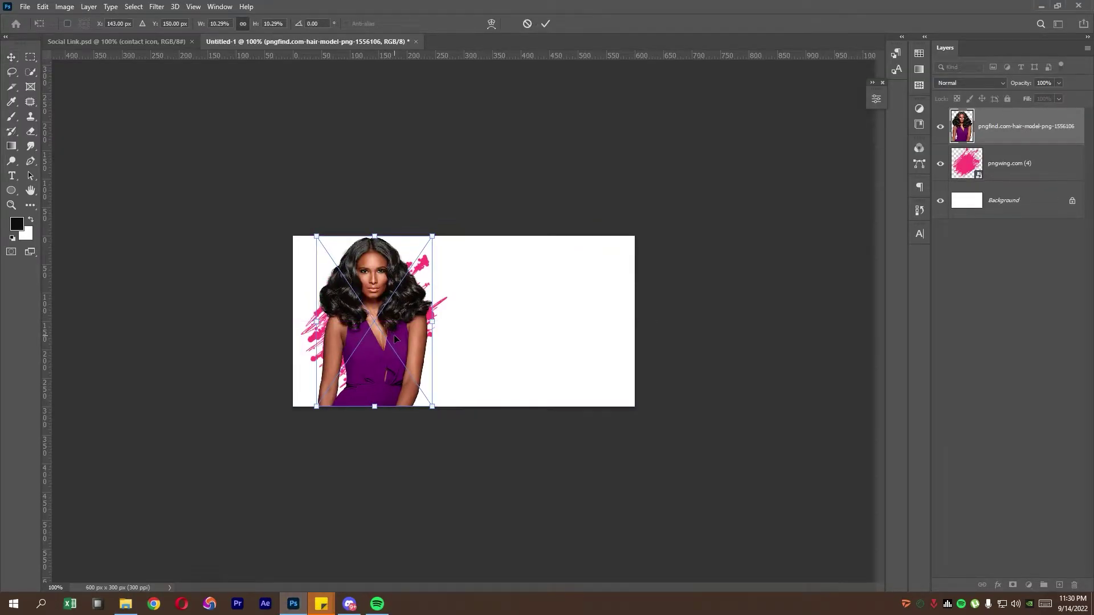
pyautogui.press('Return')
pyautogui.click(1037, 166)
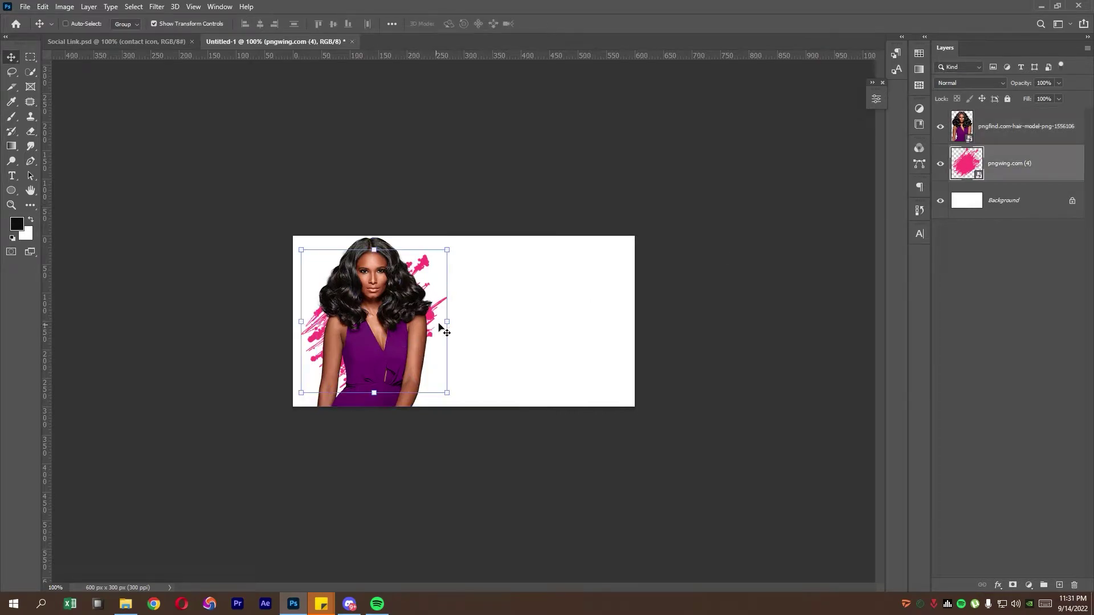
pyautogui.moveTo(447, 322)
pyautogui.mouseDown()
pyautogui.moveTo(473, 317)
pyautogui.moveTo(454, 334)
pyautogui.mouseUp()
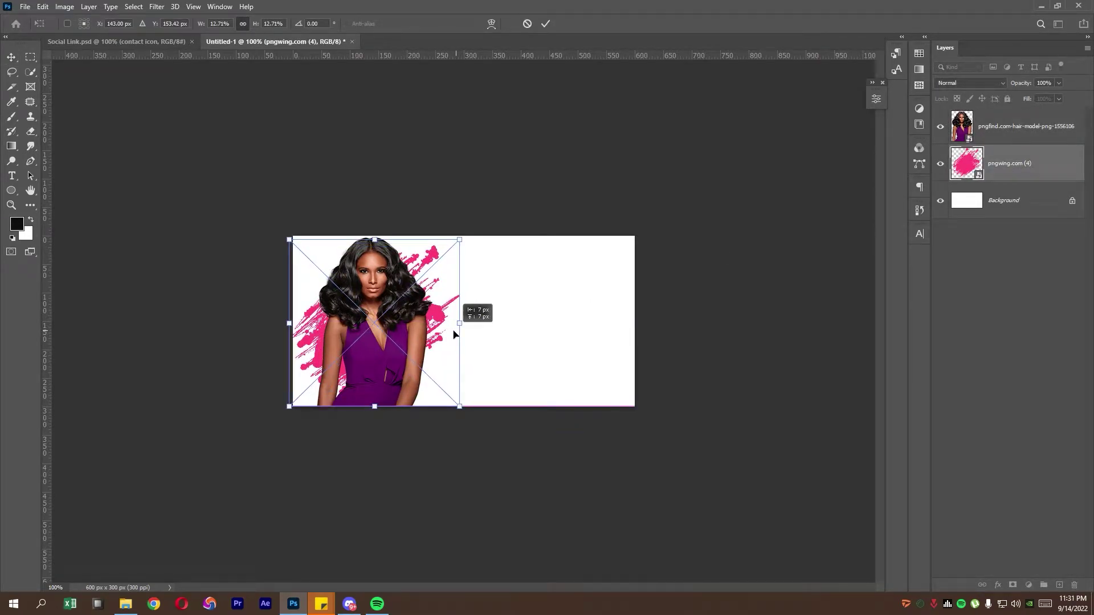
pyautogui.press('Return')
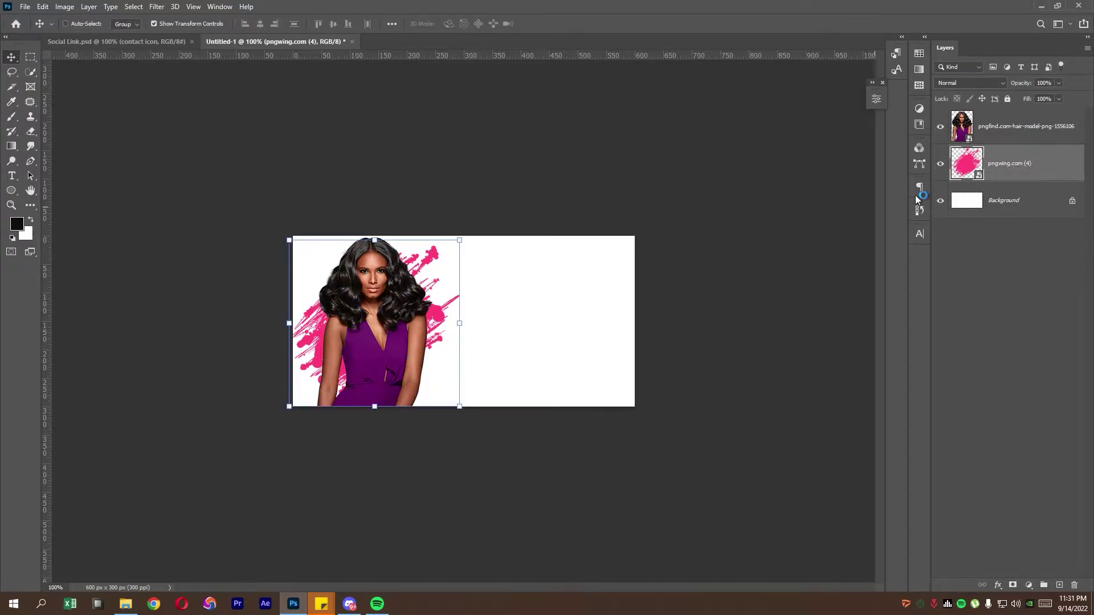
pyautogui.hotkey('ctrl', 'space')
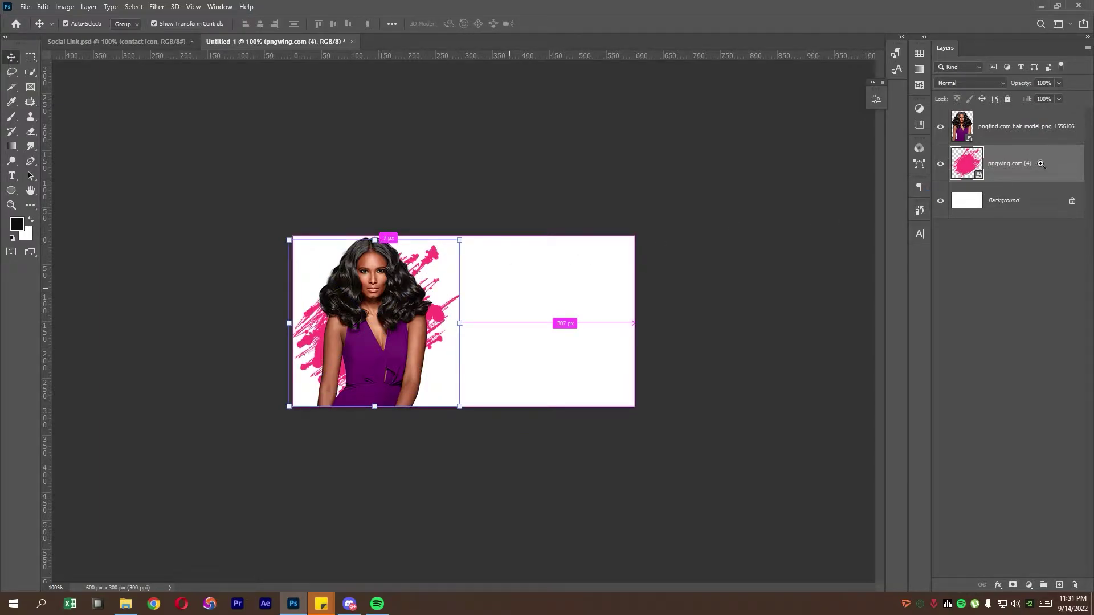
# - Give the splash layer a Color Overlay in dark purple 640d65 sampled from the dress
pyautogui.doubleClick(1040, 163)
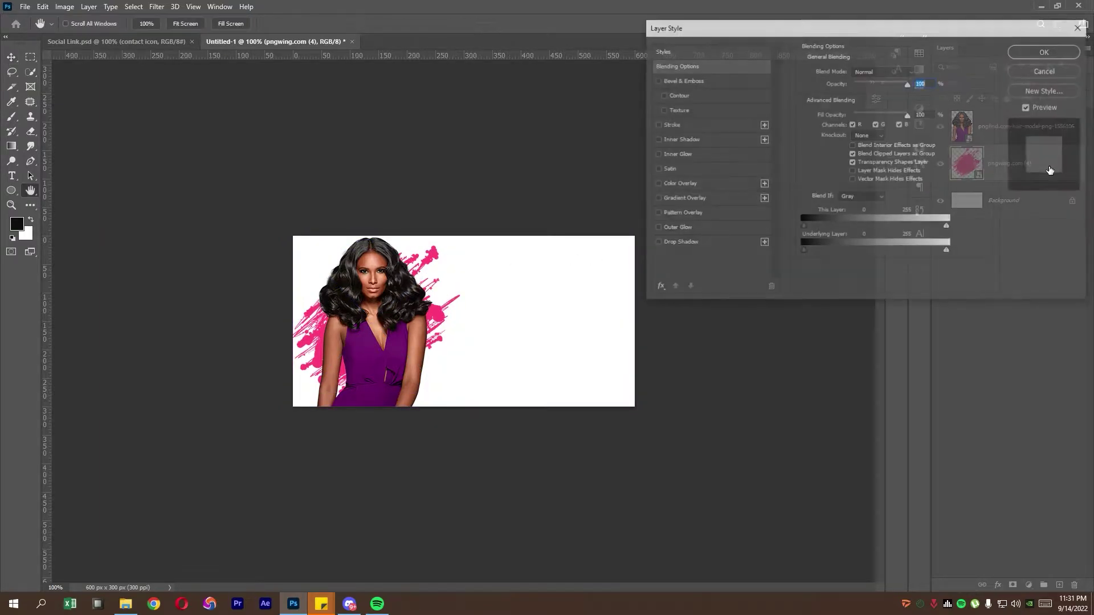
pyautogui.click(673, 184)
pyautogui.click(916, 71)
pyautogui.click(397, 346)
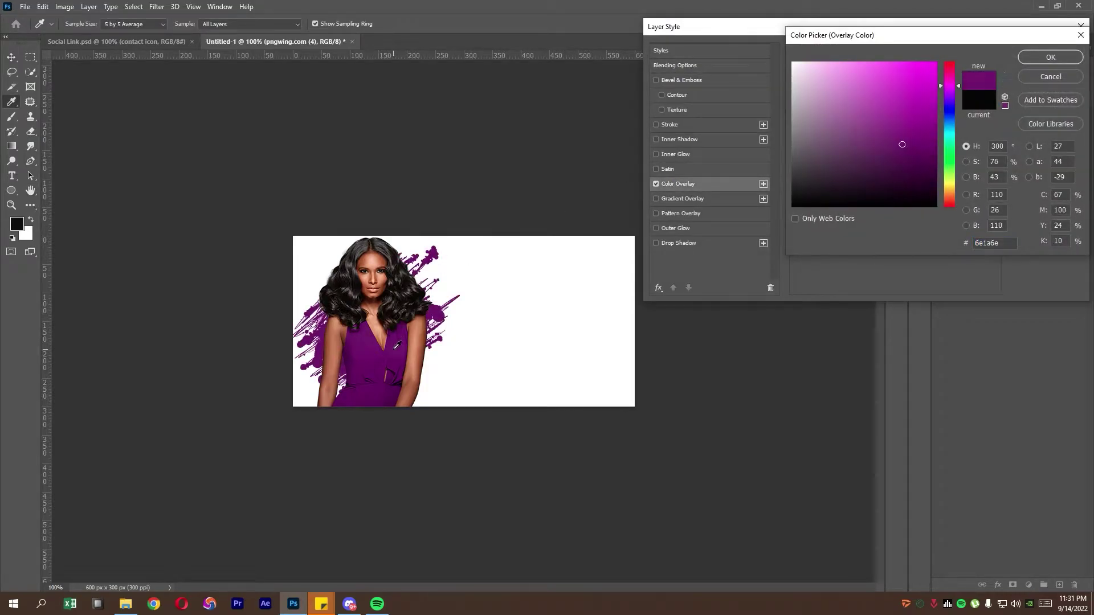
pyautogui.click(393, 358)
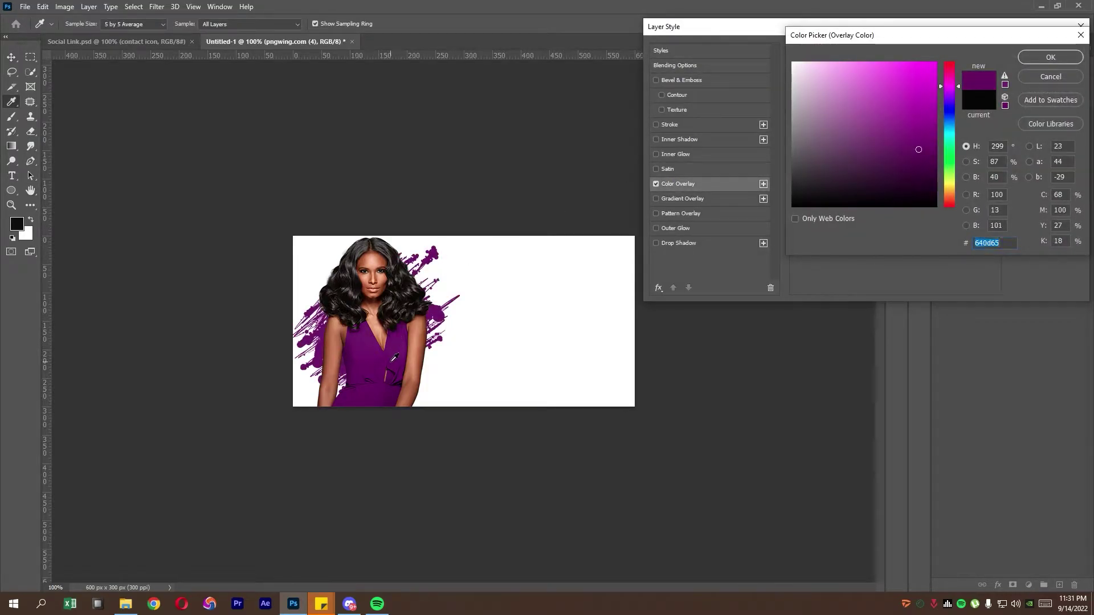
pyautogui.rightClick(1013, 251)
pyautogui.click(1003, 277)
pyautogui.click(1043, 58)
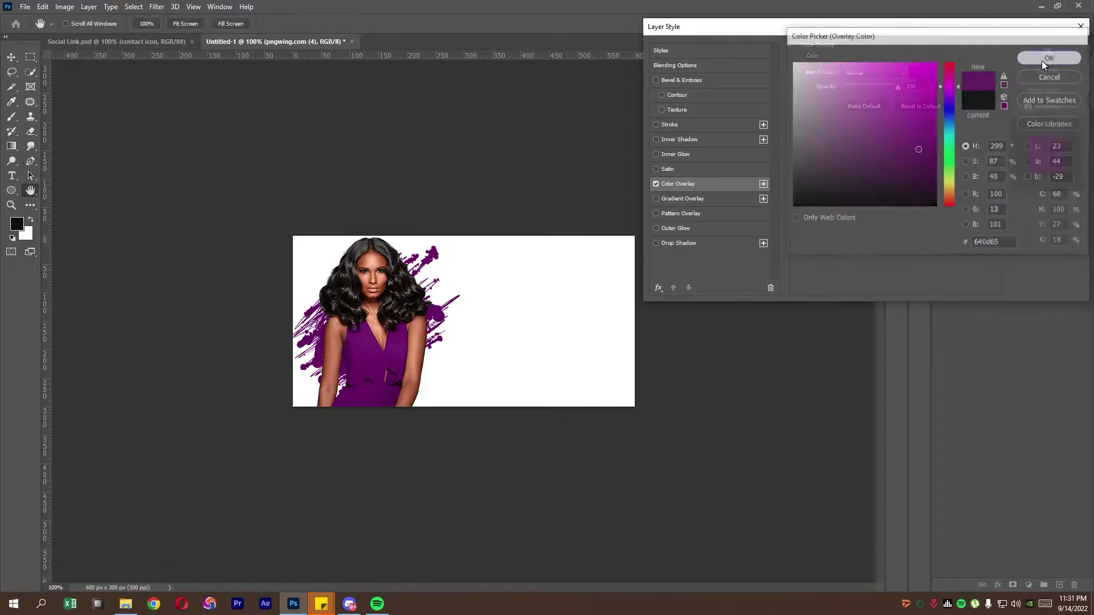
pyautogui.click(1047, 51)
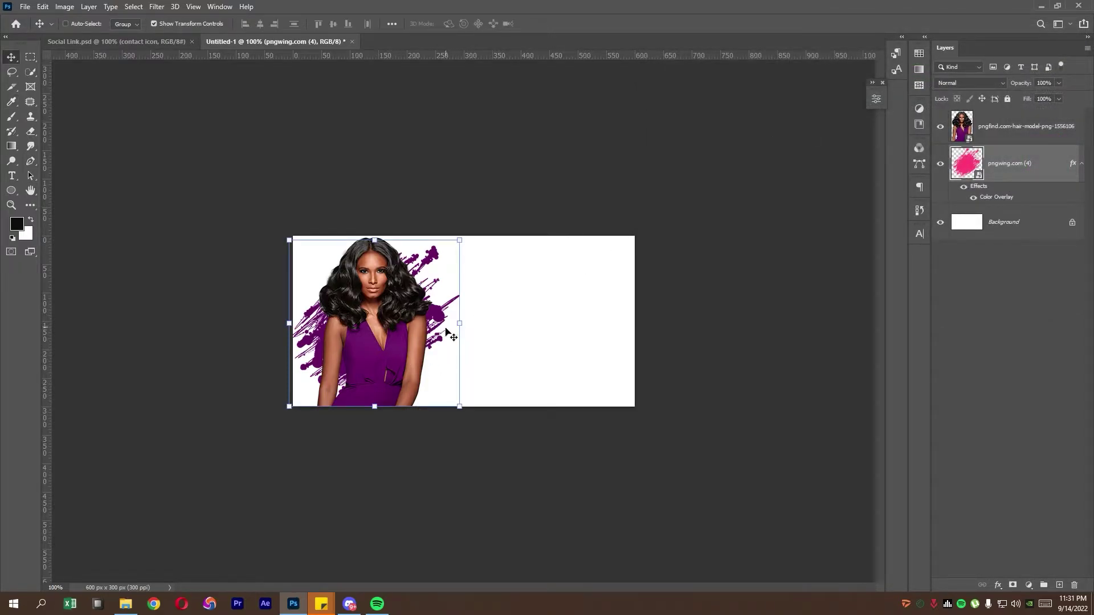
# - Add guides on all four canvas edges plus a 300 px centre guide, then a new top Layer 1
pyautogui.click(31, 72)
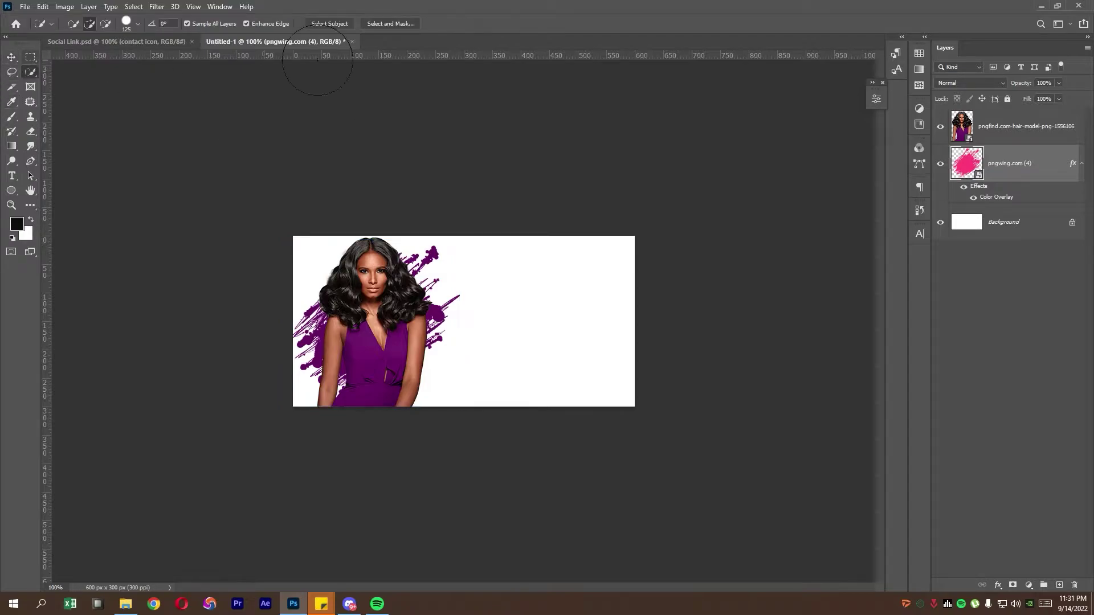
pyautogui.click(1050, 228)
pyautogui.moveTo(327, 59); pyautogui.dragTo(342, 236)
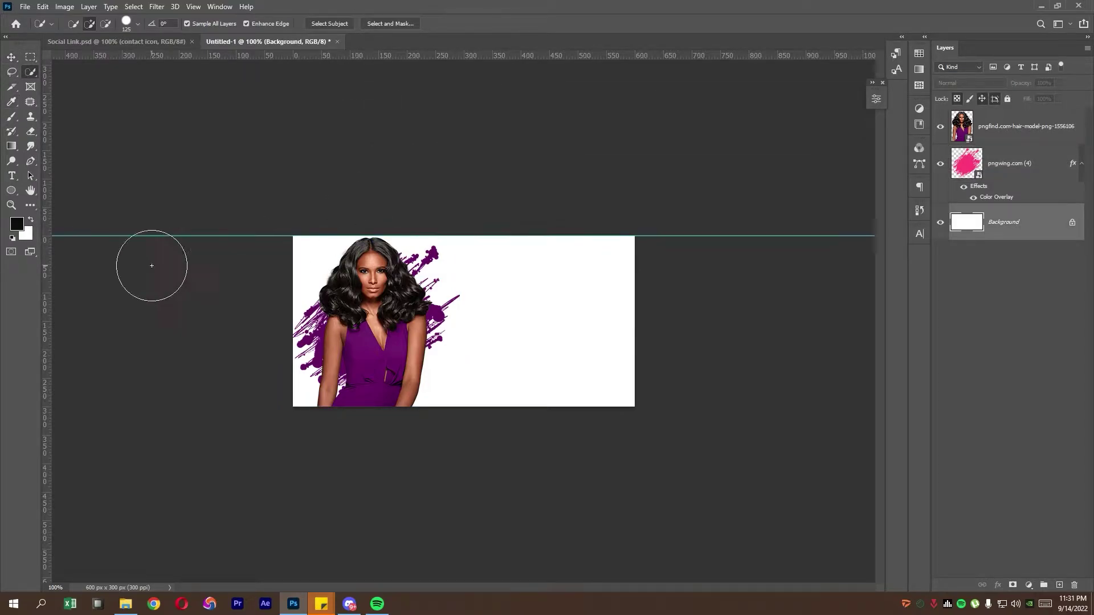
pyautogui.moveTo(45, 286); pyautogui.dragTo(293, 291)
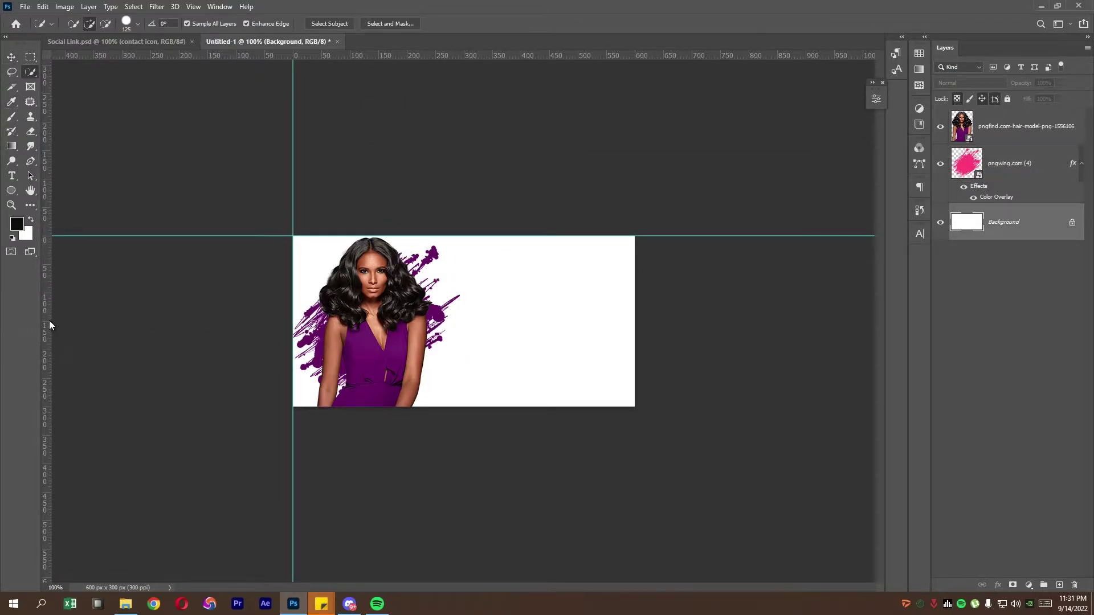
pyautogui.moveTo(49, 320); pyautogui.dragTo(634, 318)
pyautogui.moveTo(511, 59); pyautogui.dragTo(473, 406)
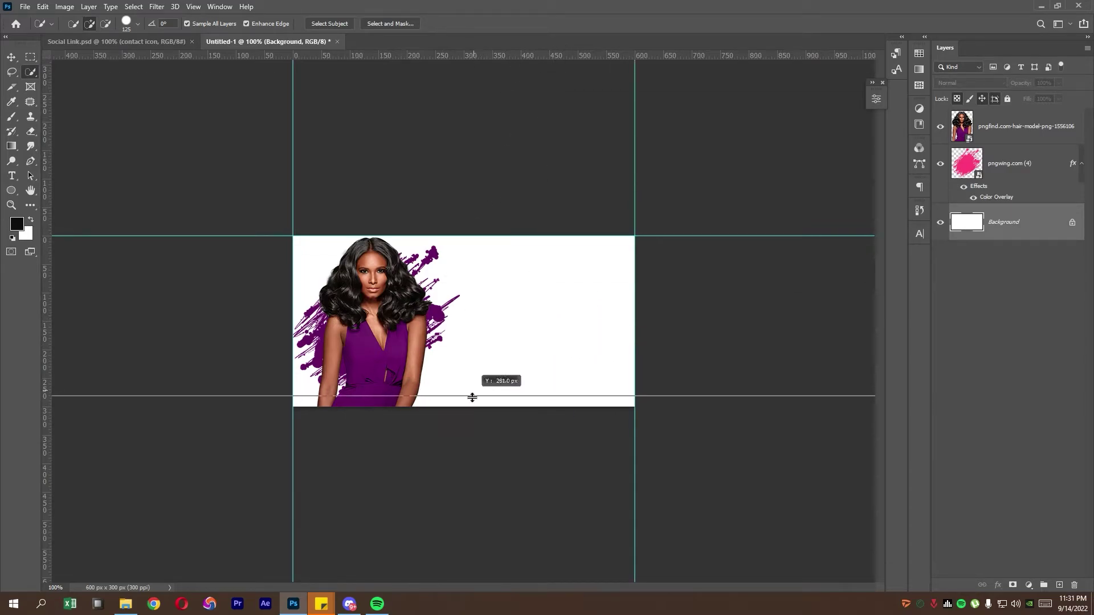
pyautogui.moveTo(50, 390); pyautogui.dragTo(462, 360)
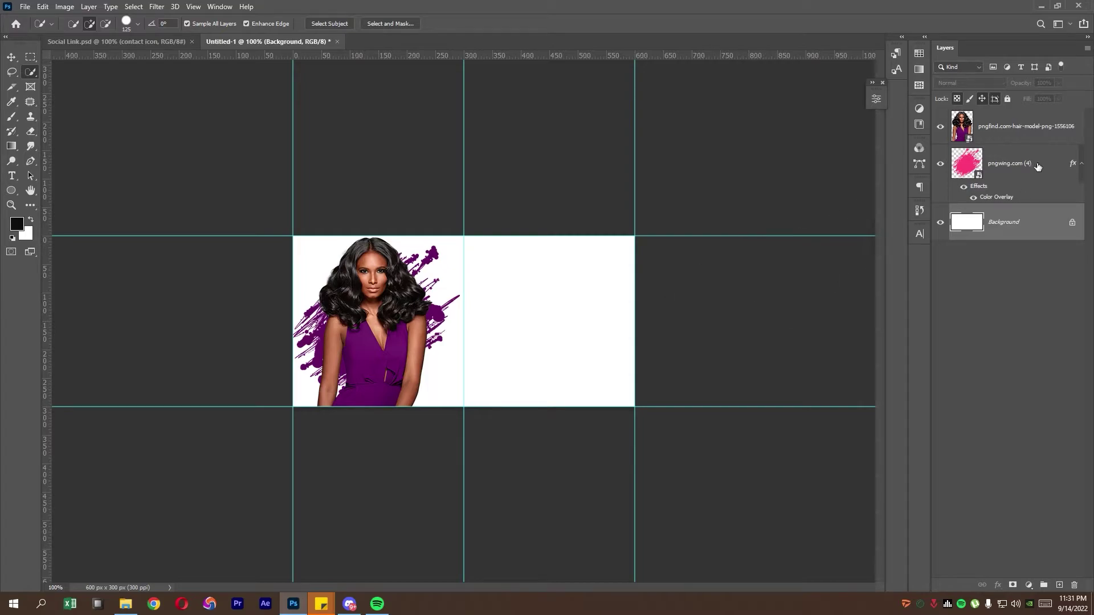
pyautogui.click(1028, 128)
pyautogui.click(1059, 585)
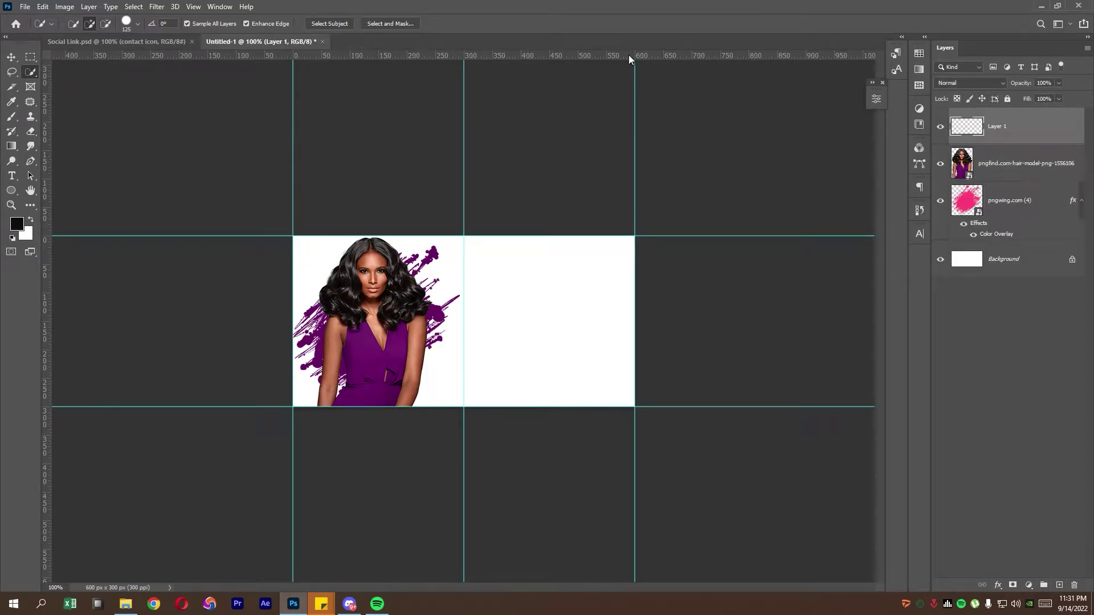
# - Type the person's name in capitals as a text layer and position it against the guide
pyautogui.click(12, 178)
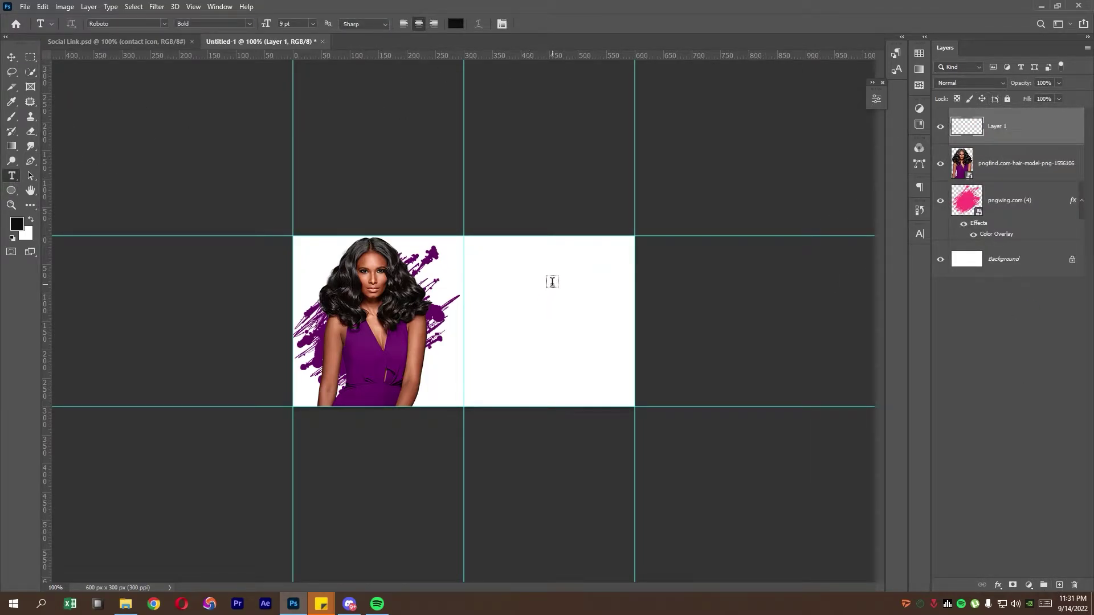
pyautogui.click(531, 276)
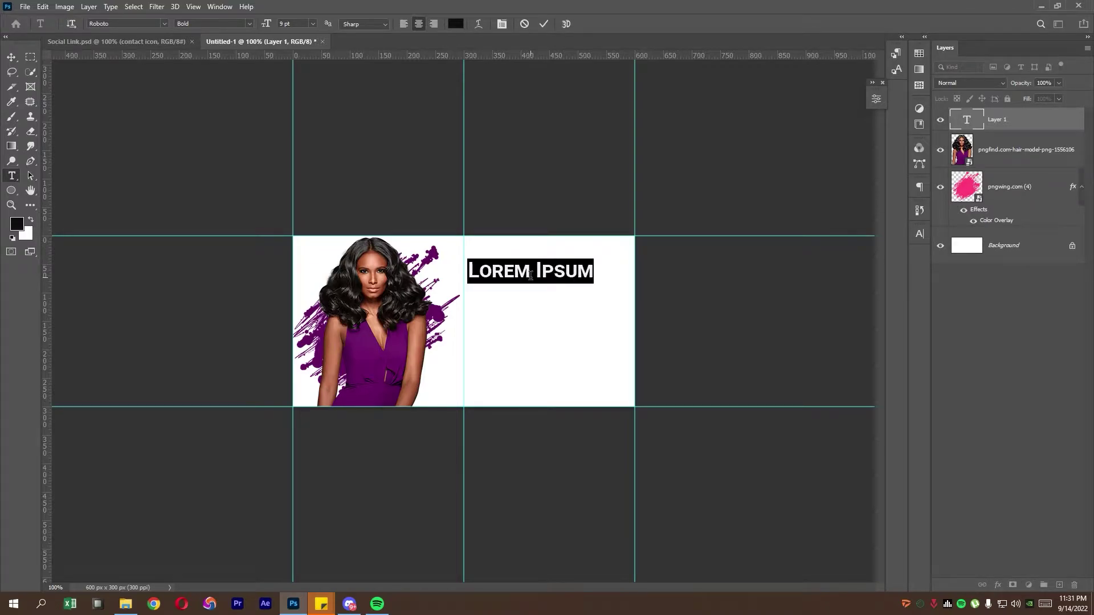
pyautogui.press('BackSpace')
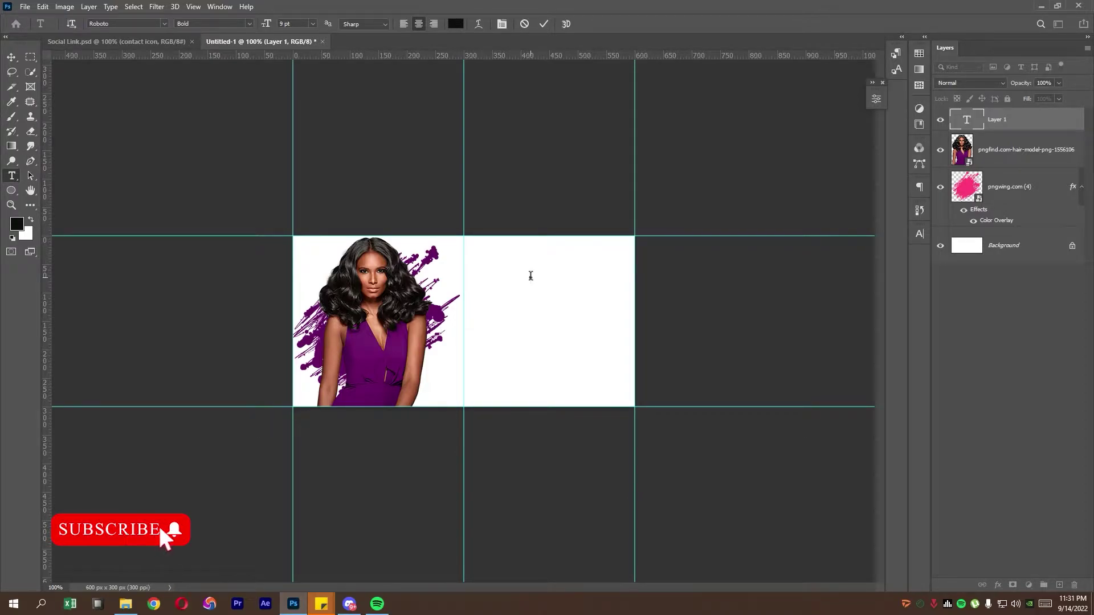
pyautogui.write('JOSEP')
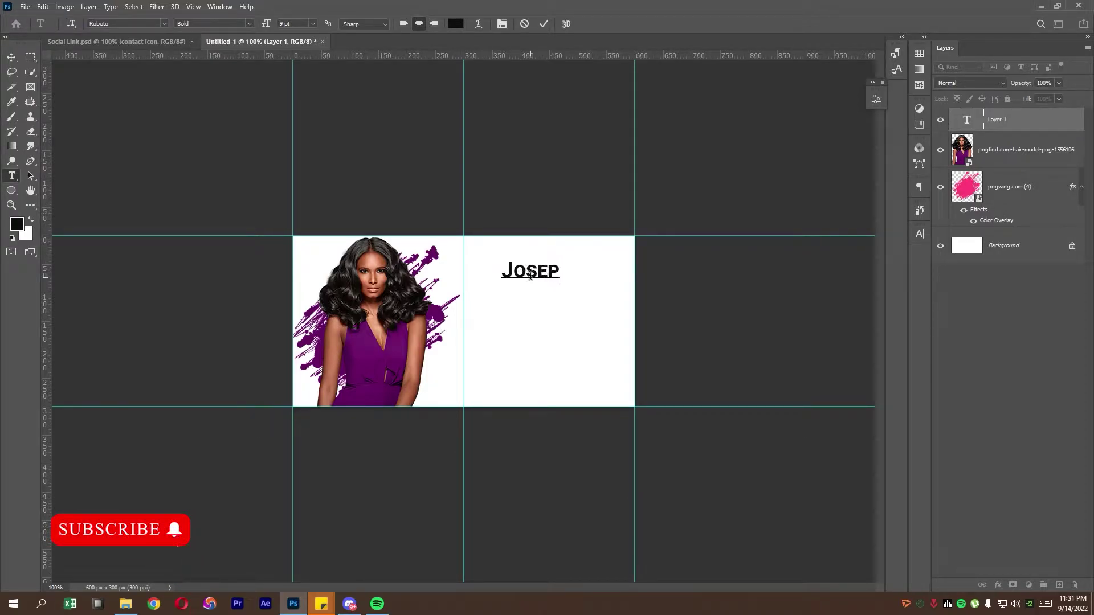
pyautogui.write('H NO')
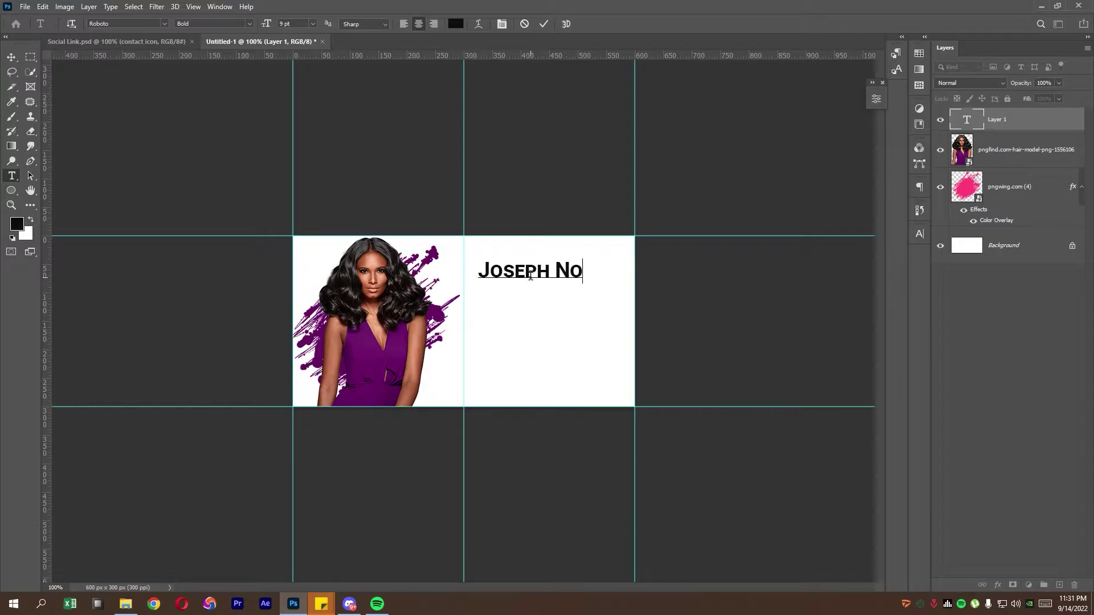
pyautogui.write('NAS')
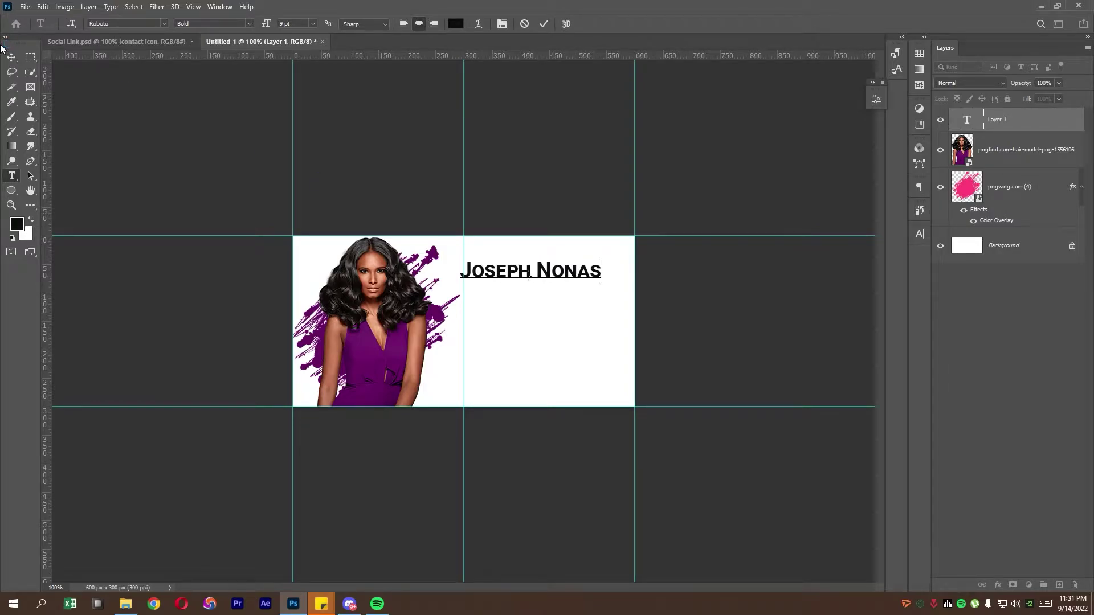
pyautogui.click(12, 57)
pyautogui.moveTo(530, 265); pyautogui.dragTo(557, 279)
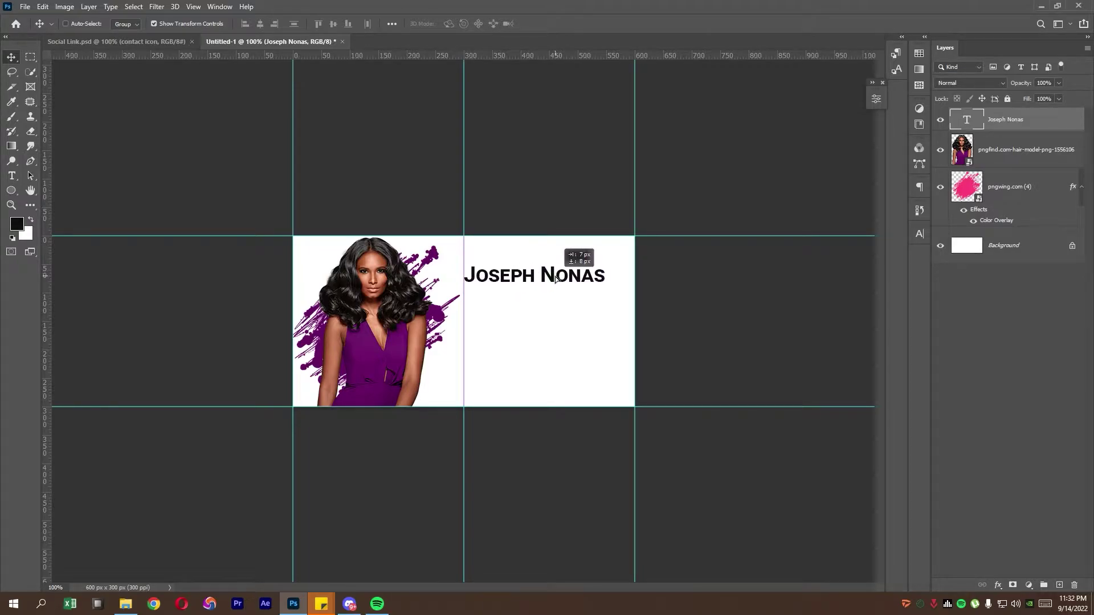
pyautogui.moveTo(557, 278); pyautogui.dragTo(570, 273)
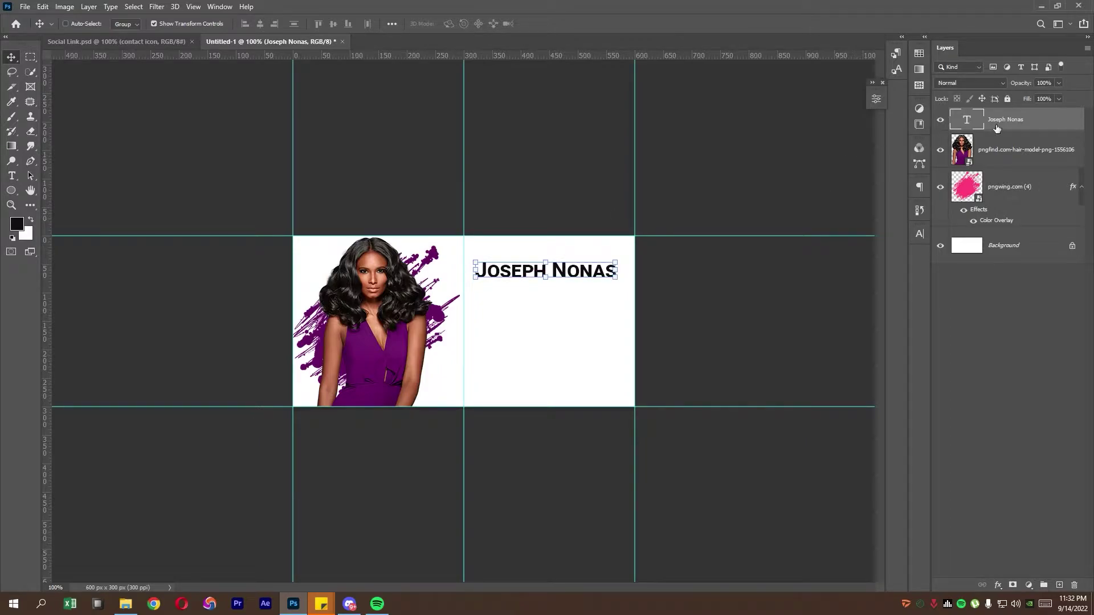
# - Settle the name text at 9 pt, after trying 8 and 10 pt, and apply Small Caps
pyautogui.click(919, 234)
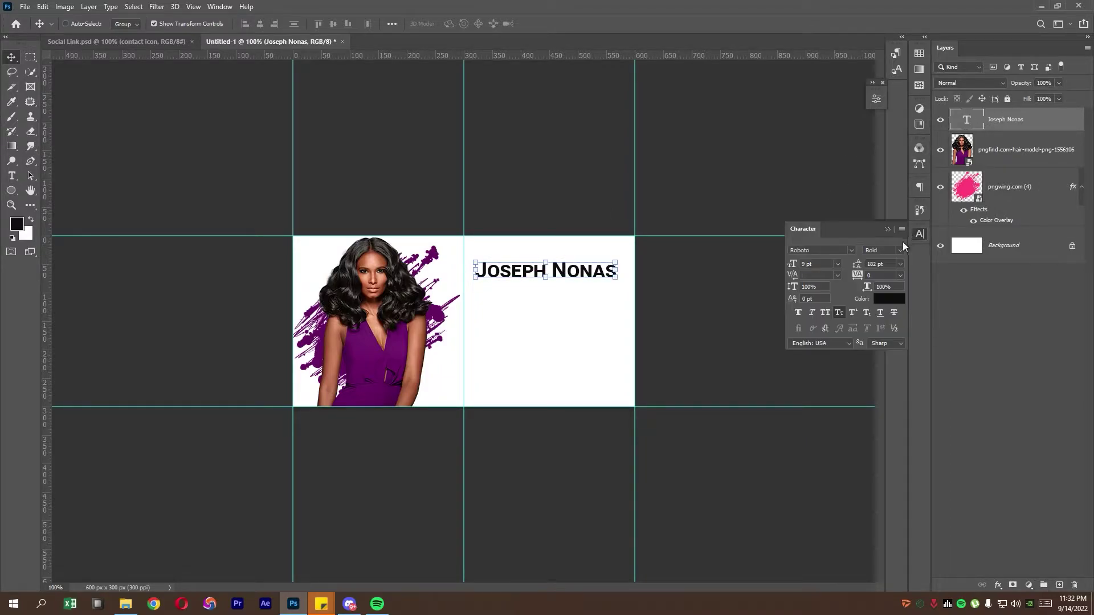
pyautogui.click(836, 261)
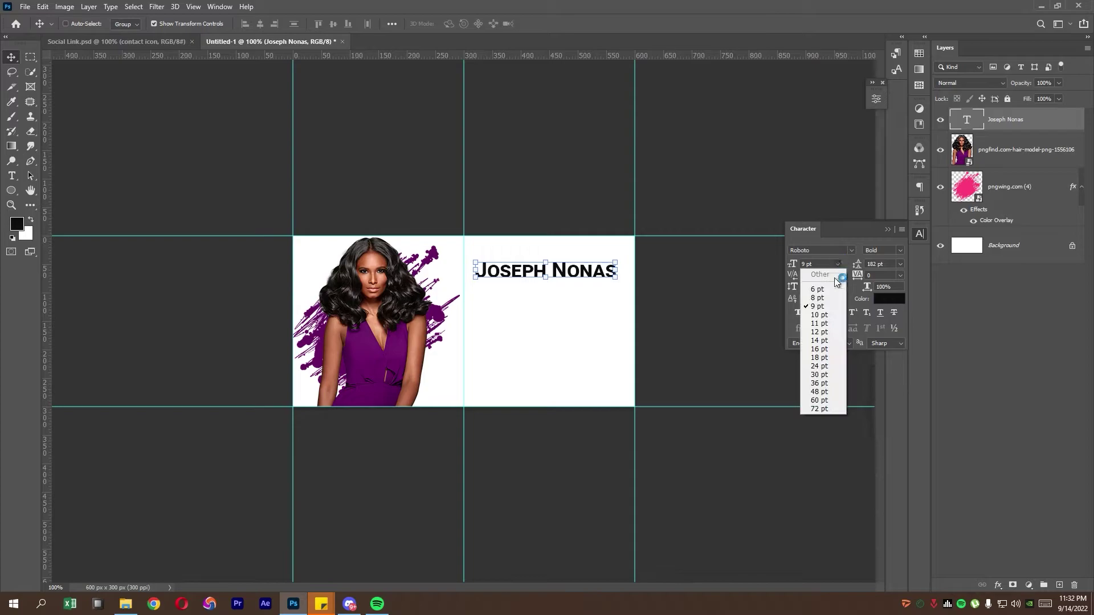
pyautogui.click(832, 297)
pyautogui.click(837, 264)
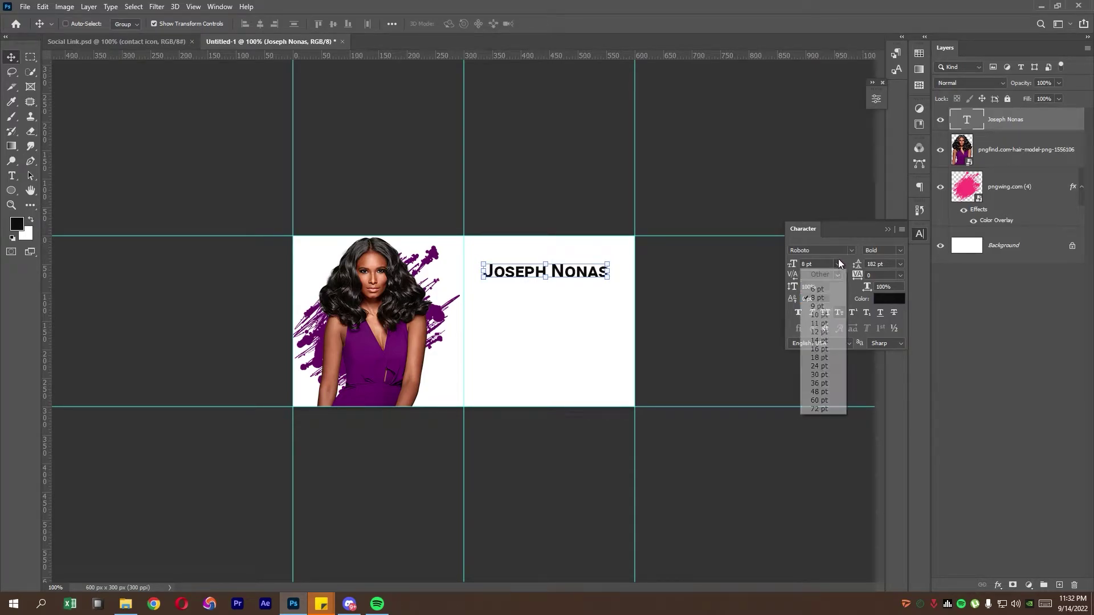
pyautogui.click(835, 306)
pyautogui.click(837, 264)
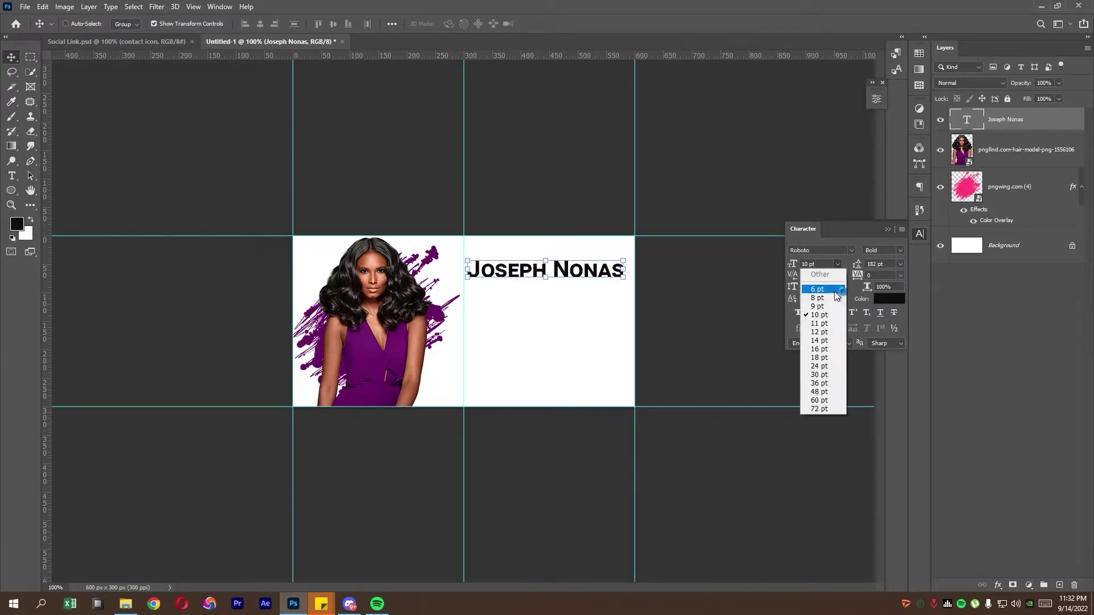
pyautogui.click(833, 304)
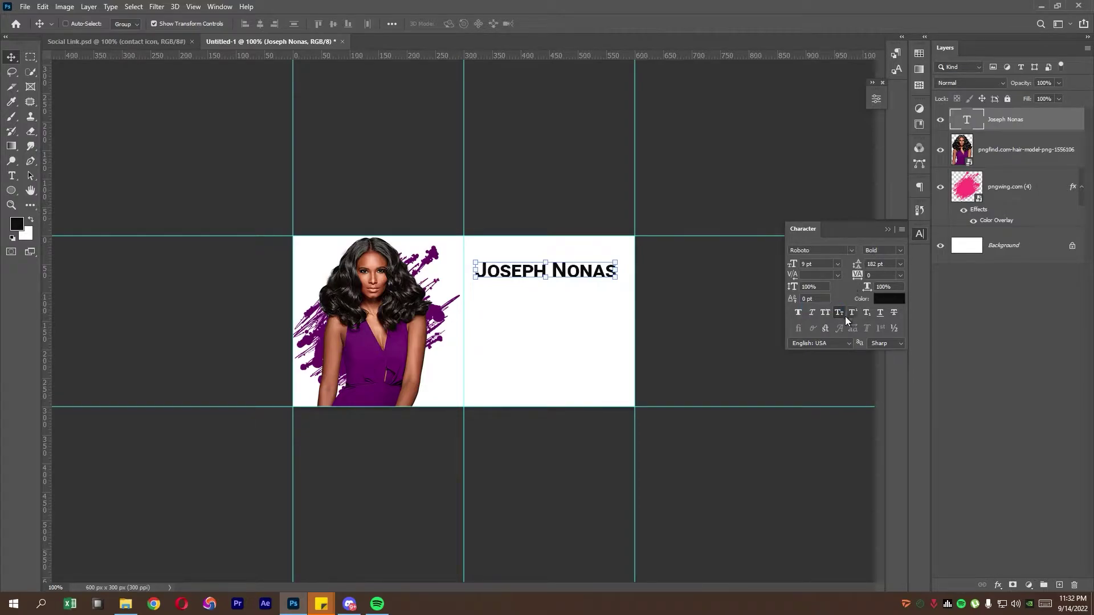
pyautogui.click(838, 314)
pyautogui.click(920, 233)
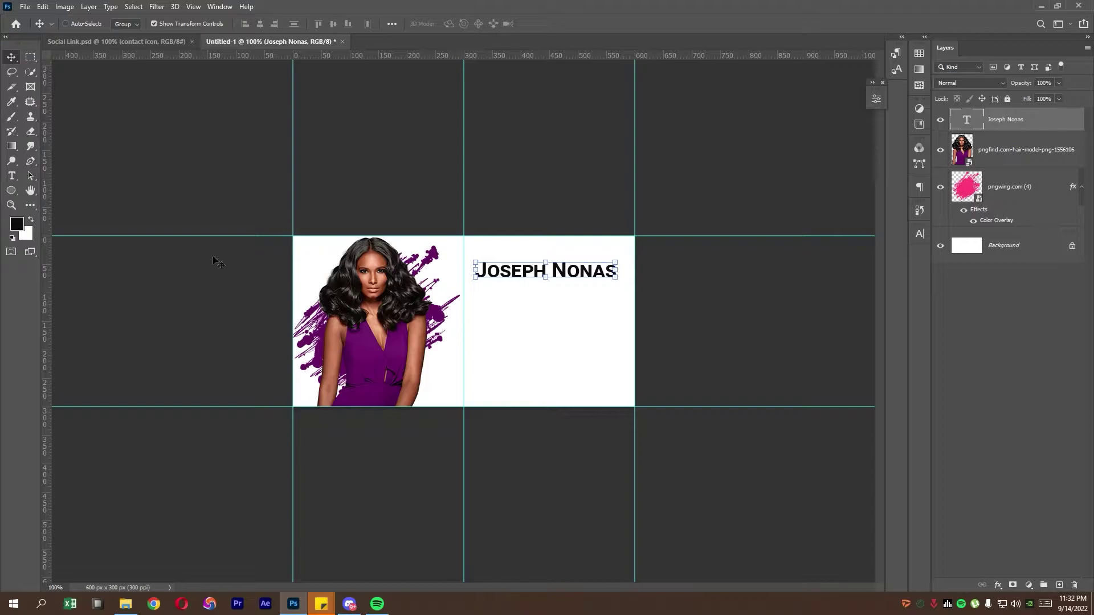
# - Add a 'PRODUCT DESIGNER' text line below the name
pyautogui.click(12, 175)
pyautogui.click(534, 308)
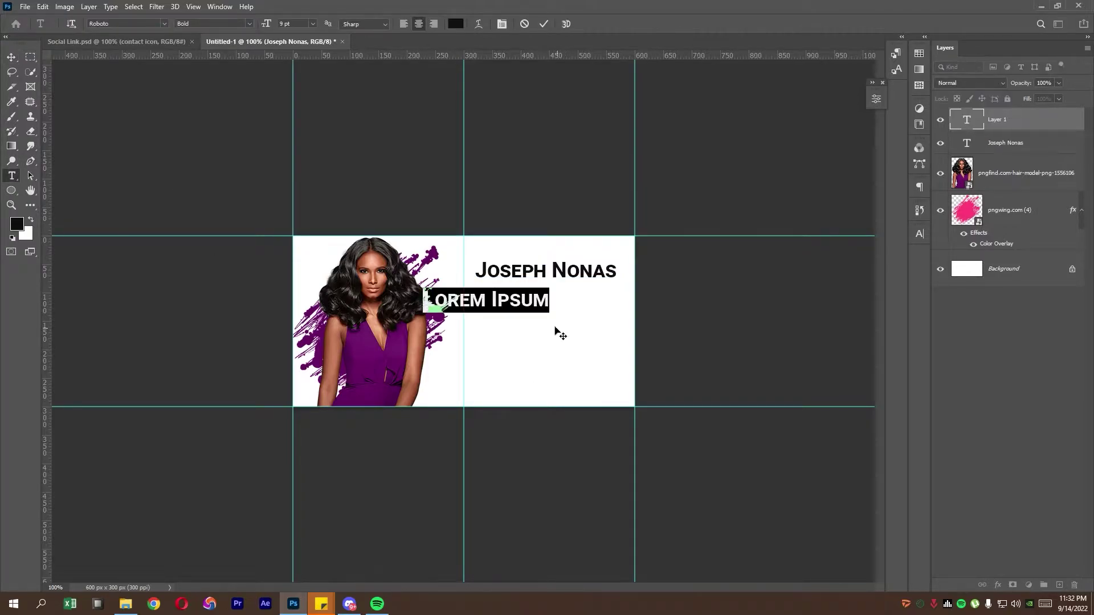
pyautogui.write('Pr')
pyautogui.press('BackSpace')
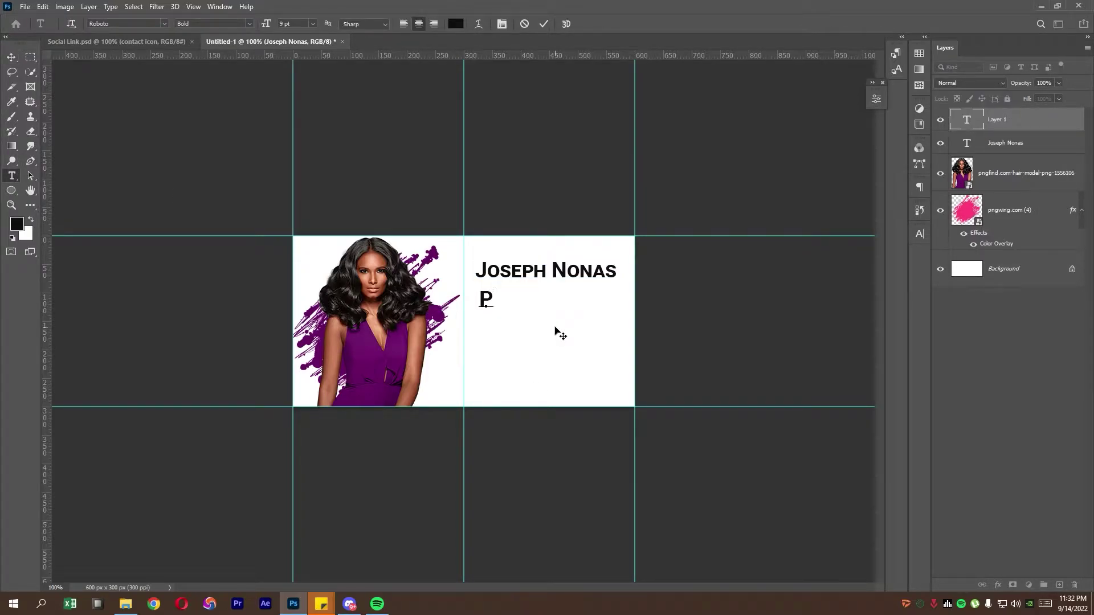
pyautogui.write('r')
pyautogui.press('BackSpace')
pyautogui.write('RODUC')
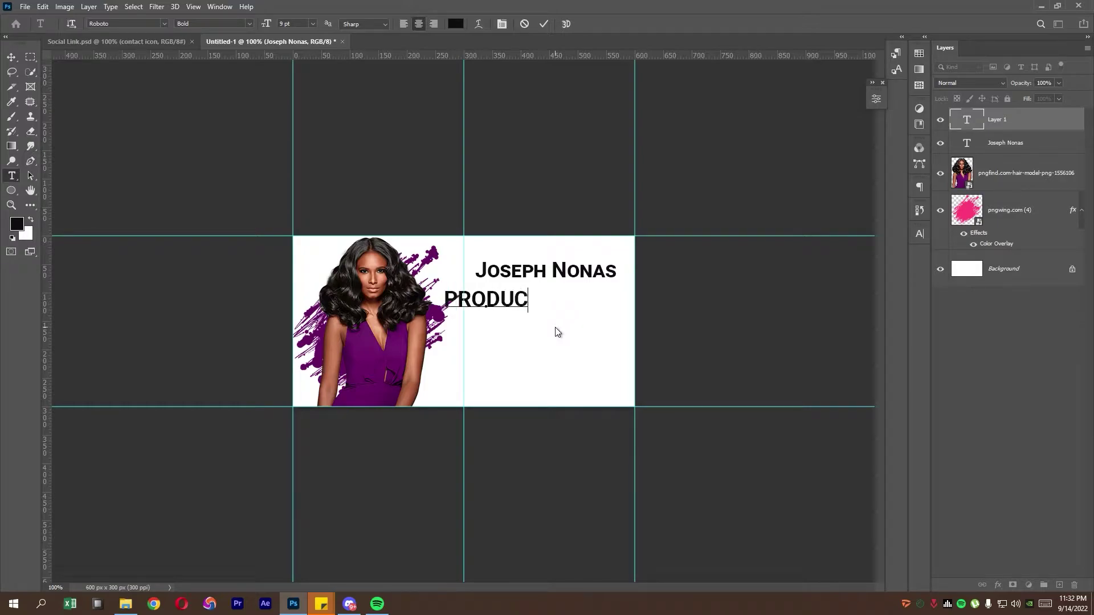
pyautogui.write('T')
pyautogui.press('BackSpace')
pyautogui.press('BackSpace')
pyautogui.write('CT DE')
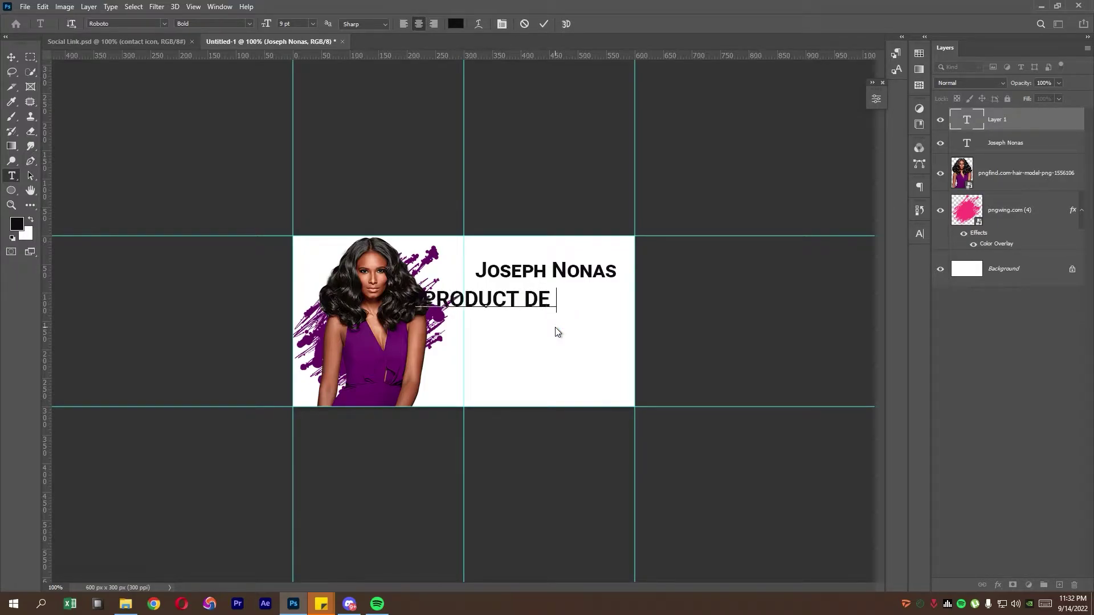
pyautogui.press('BackSpace')
pyautogui.write('SIGNER')
pyautogui.hotkey('ctrl', 'Return')
pyautogui.press('v')
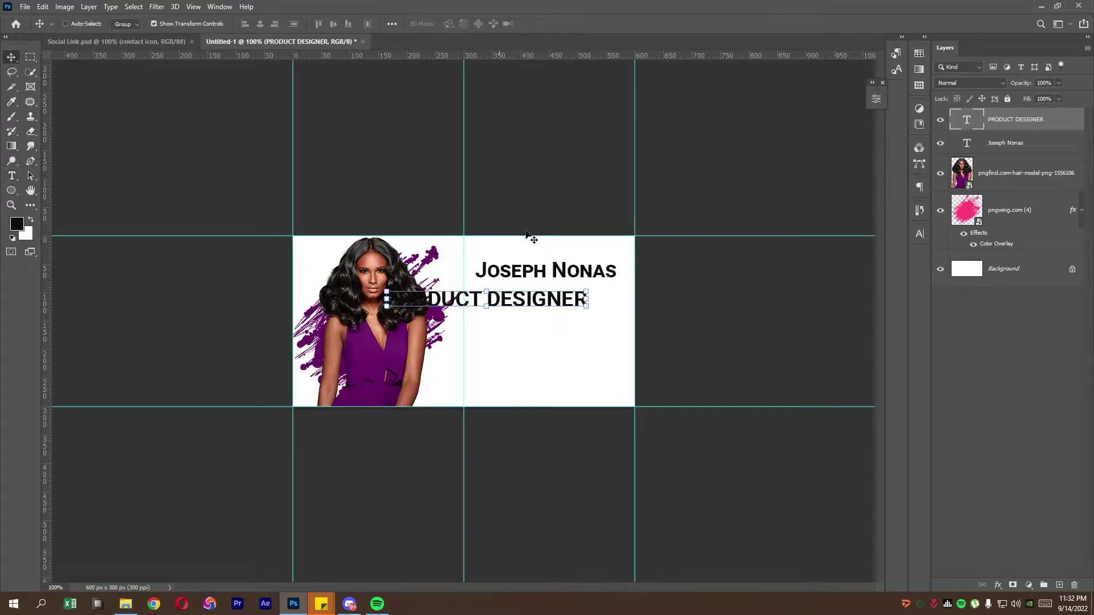
# - Set PRODUCT DESIGNER to Roboto Light at 5 pt
pyautogui.click(920, 234)
pyautogui.click(900, 250)
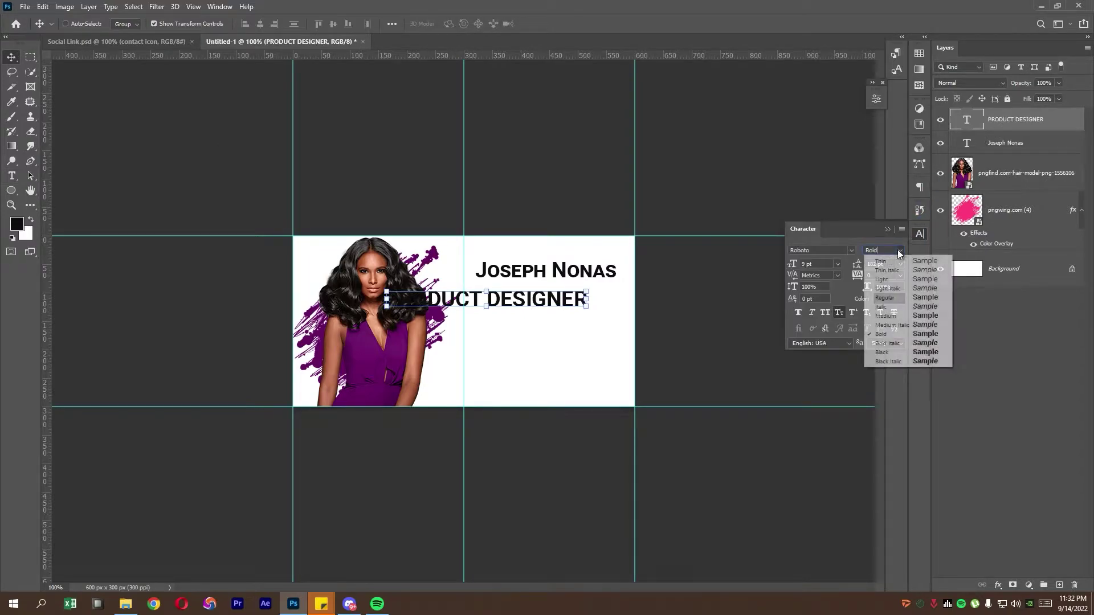
pyautogui.click(889, 279)
pyautogui.click(841, 264)
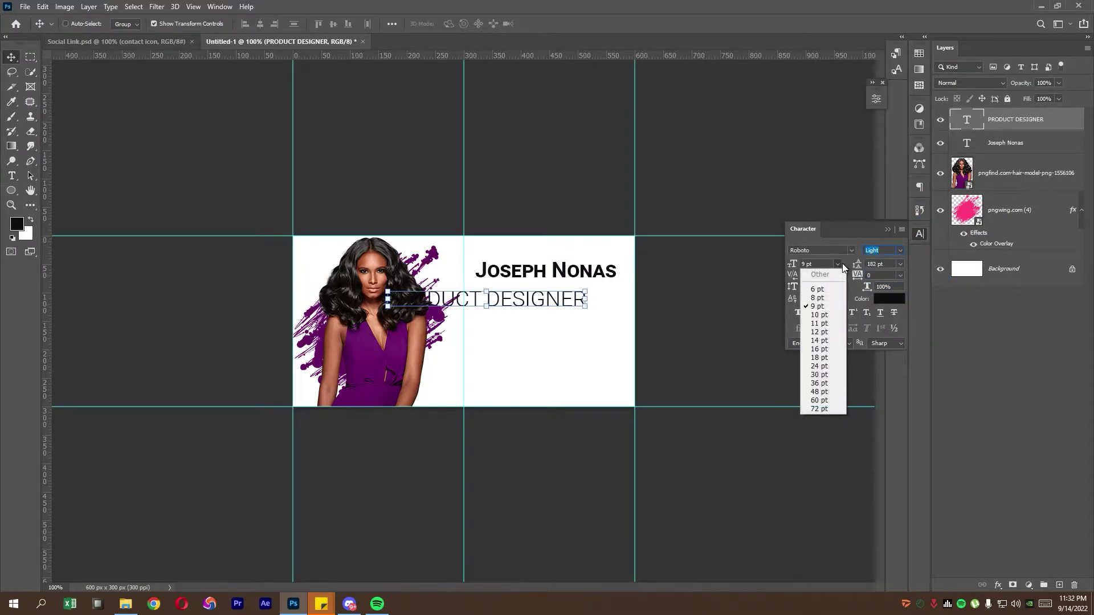
pyautogui.click(817, 288)
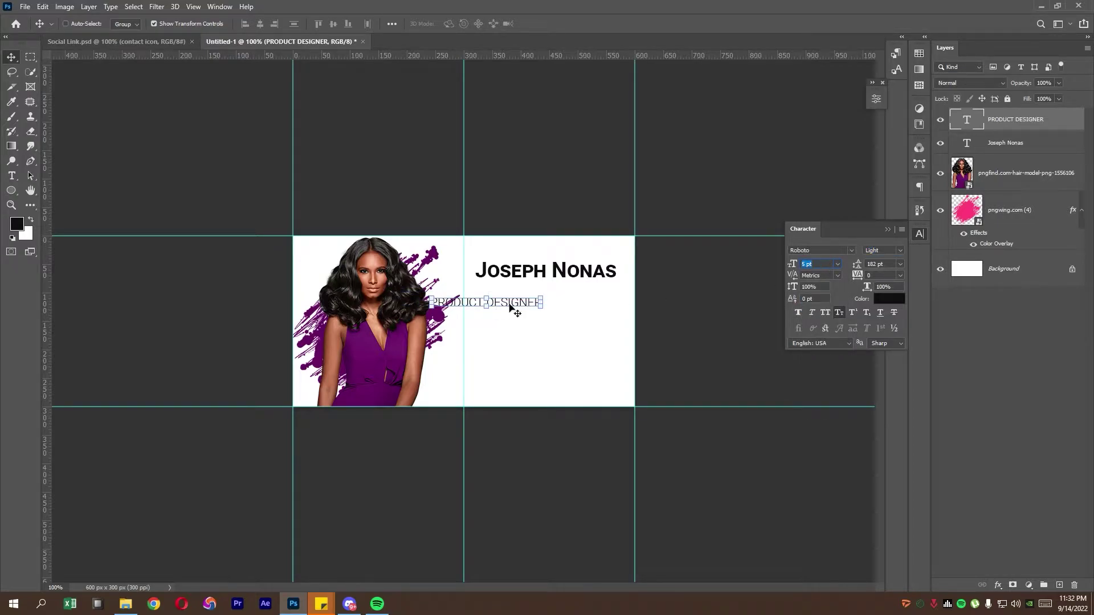
# - Move PRODUCT DESIGNER under the name and align both lines to the vertical guide
pyautogui.moveTo(511, 308); pyautogui.dragTo(557, 297)
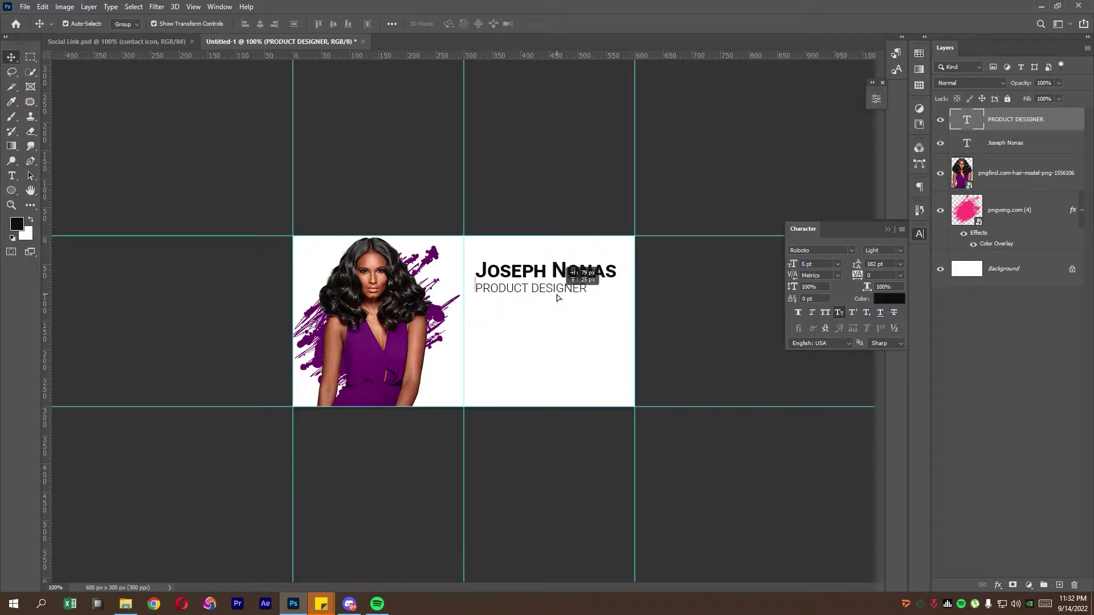
pyautogui.hotkey('ctrl', 'z')
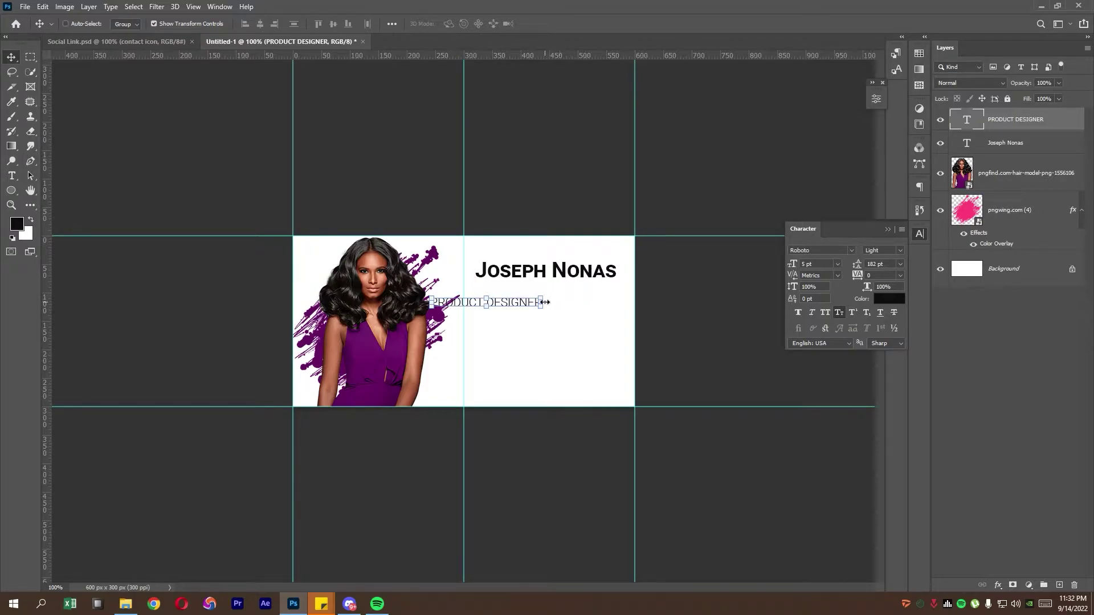
pyautogui.moveTo(529, 307)
pyautogui.mouseDown()
pyautogui.moveTo(574, 297)
pyautogui.moveTo(556, 276)
pyautogui.mouseUp()
pyautogui.press('Return')
pyautogui.keyDown('shift'); pyautogui.click(1014, 152); pyautogui.keyUp('shift')
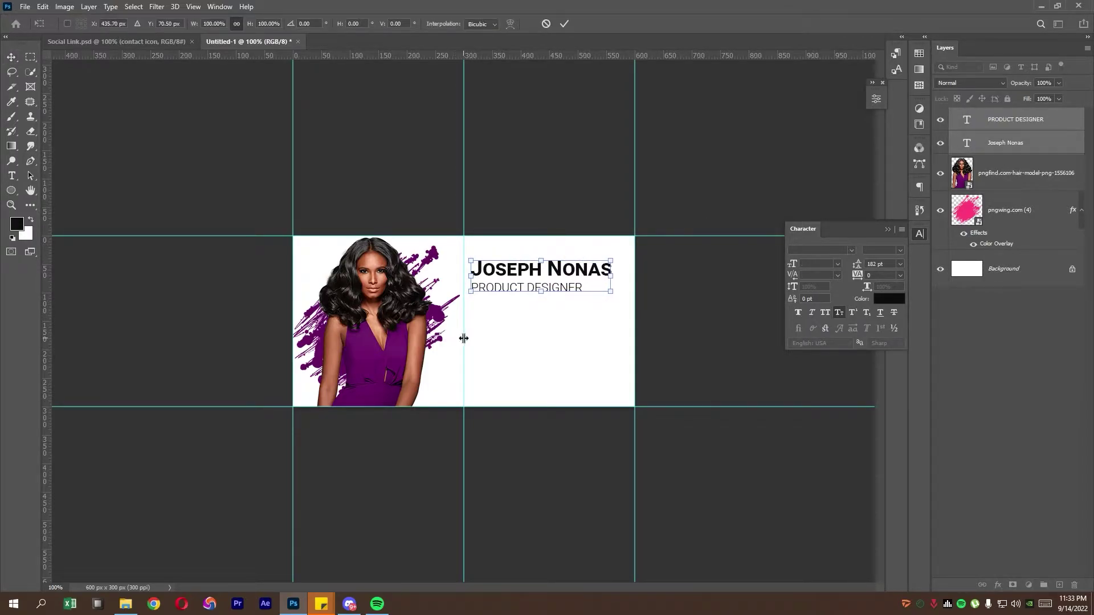
pyautogui.moveTo(463, 338); pyautogui.dragTo(470, 338)
pyautogui.moveTo(518, 275); pyautogui.dragTo(518, 276)
pyautogui.press('Return')
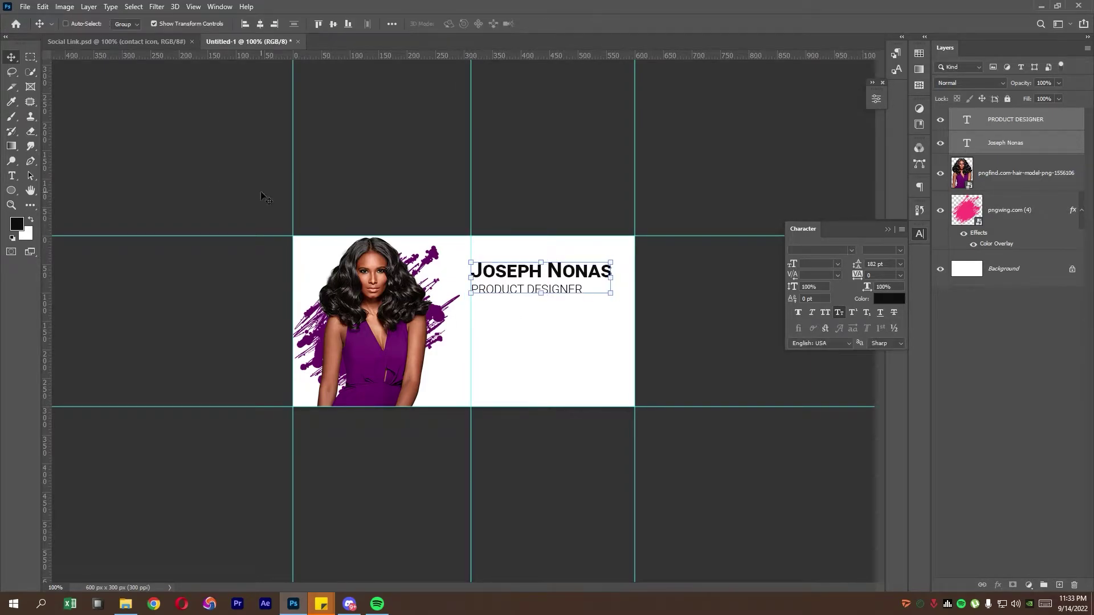
# - Reselect the PRODUCT DESIGNER layer with the Move tool
pyautogui.click(1032, 148)
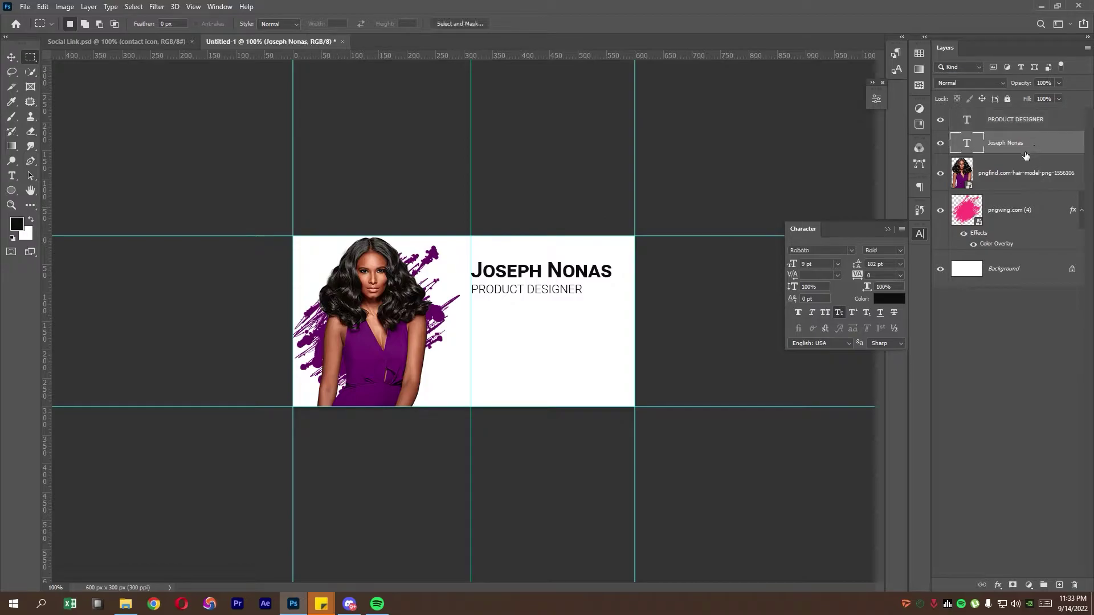
pyautogui.press('v')
pyautogui.click(1040, 119)
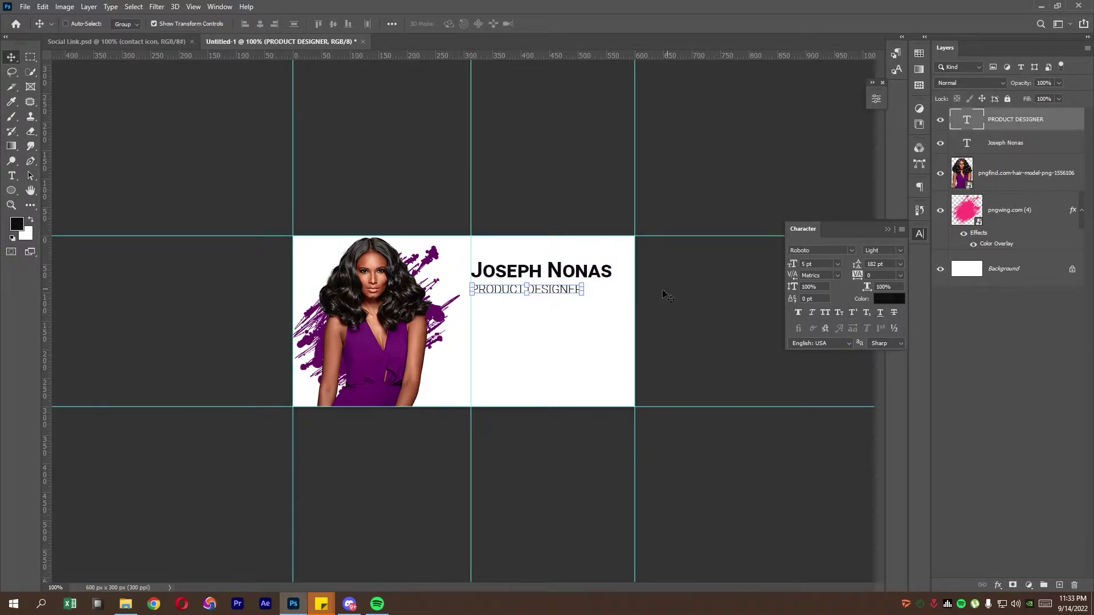
pyautogui.click(1021, 149)
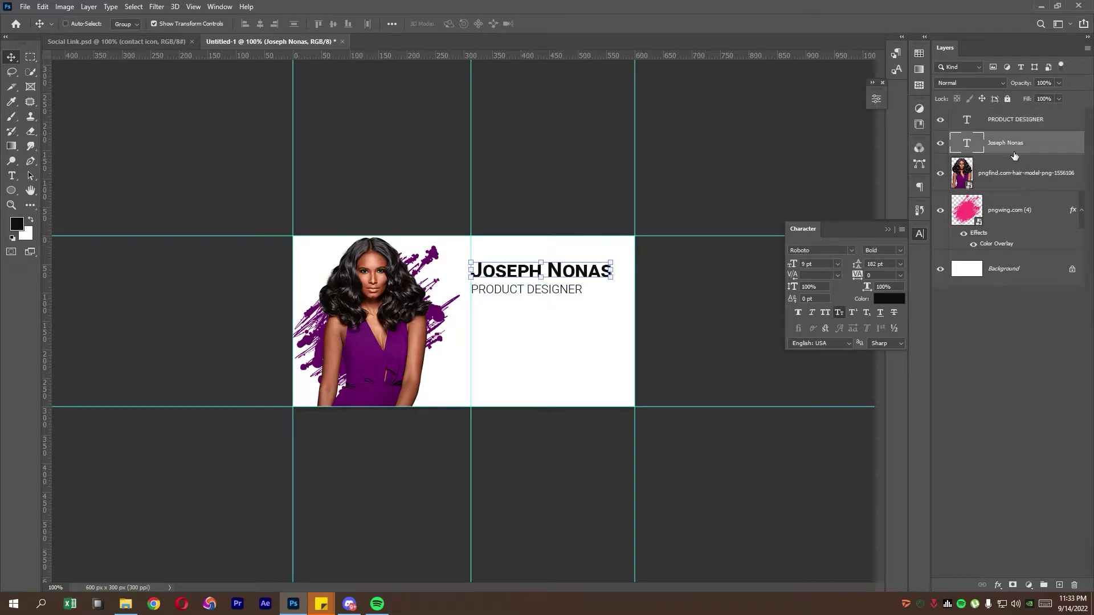
pyautogui.click(1015, 120)
# - Drag the contact icon group from Social Link.psd into the signature document
pyautogui.click(182, 42)
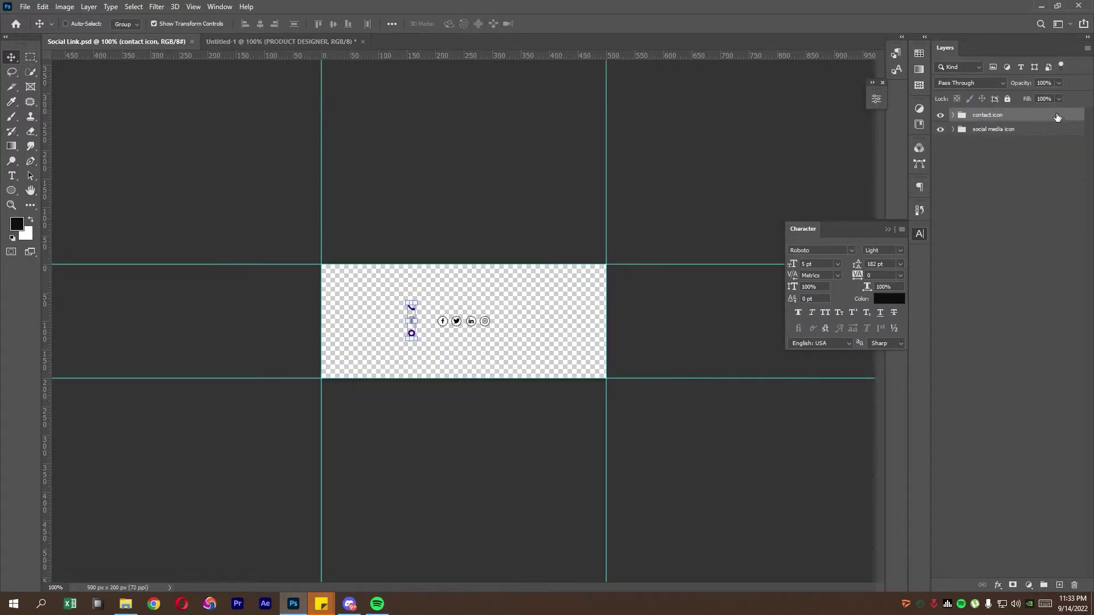
pyautogui.keyDown('ctrl'); pyautogui.click(1057, 117); pyautogui.keyUp('ctrl')
pyautogui.hotkey('ctrl', '0')
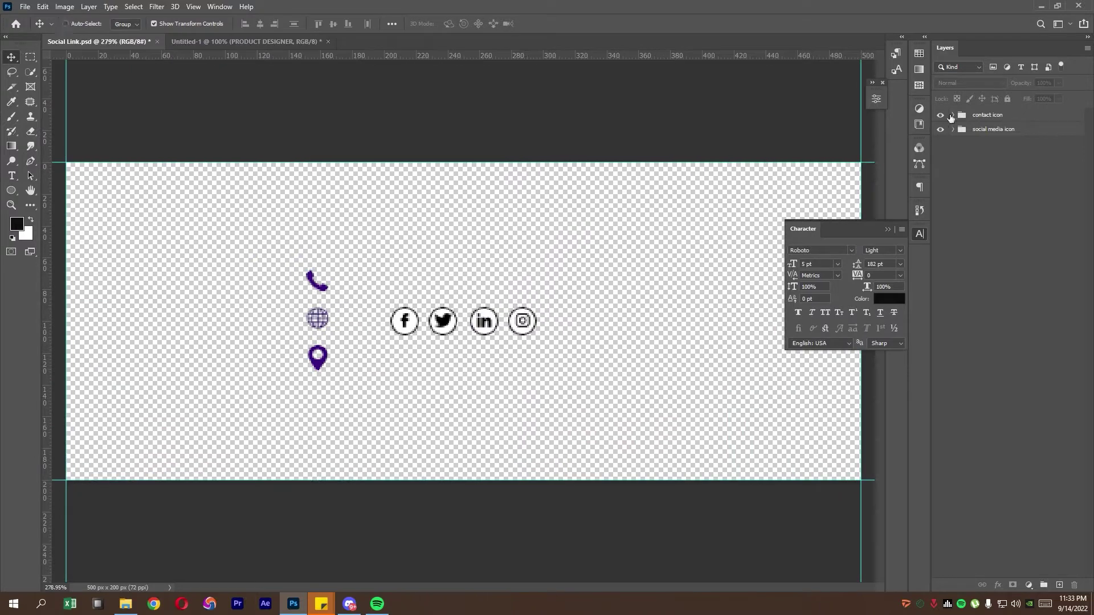
pyautogui.click(940, 115)
pyautogui.click(1009, 115)
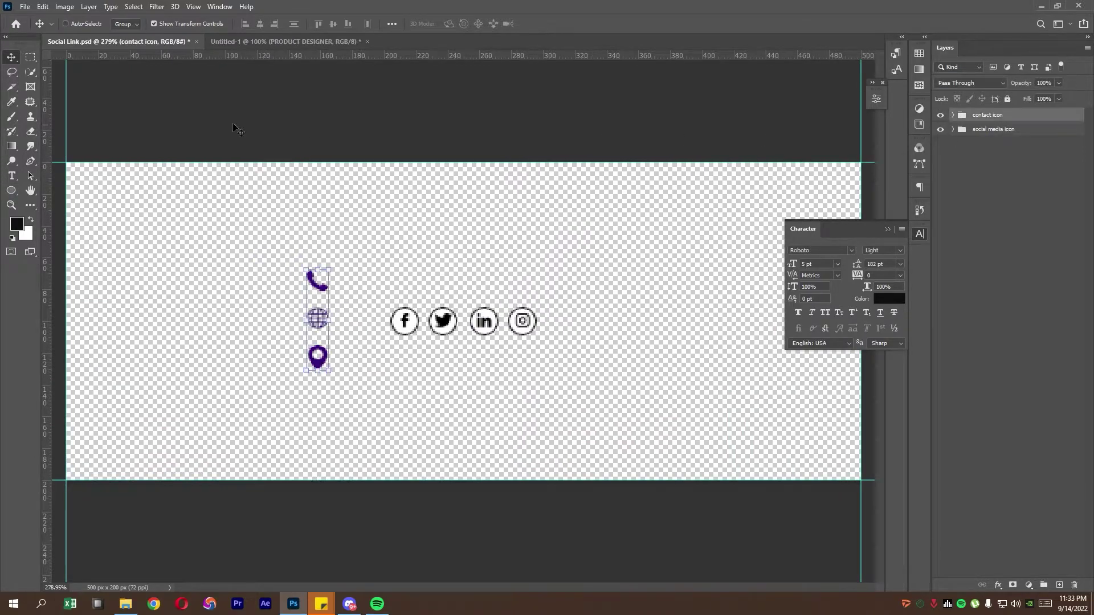
pyautogui.moveTo(319, 278)
pyautogui.mouseDown()
pyautogui.moveTo(258, 45)
pyautogui.moveTo(498, 342)
pyautogui.mouseUp()
# - Enlarge the contact icons to about 144% and align them to the centre guide
pyautogui.hotkey('ctrl', '+')
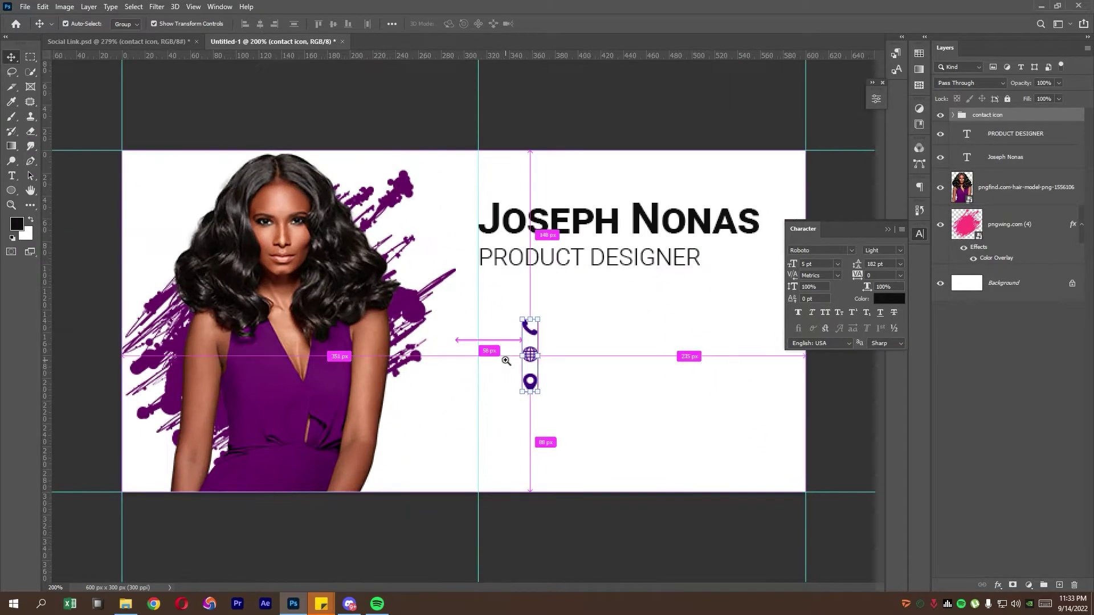
pyautogui.moveTo(542, 394); pyautogui.dragTo(581, 419)
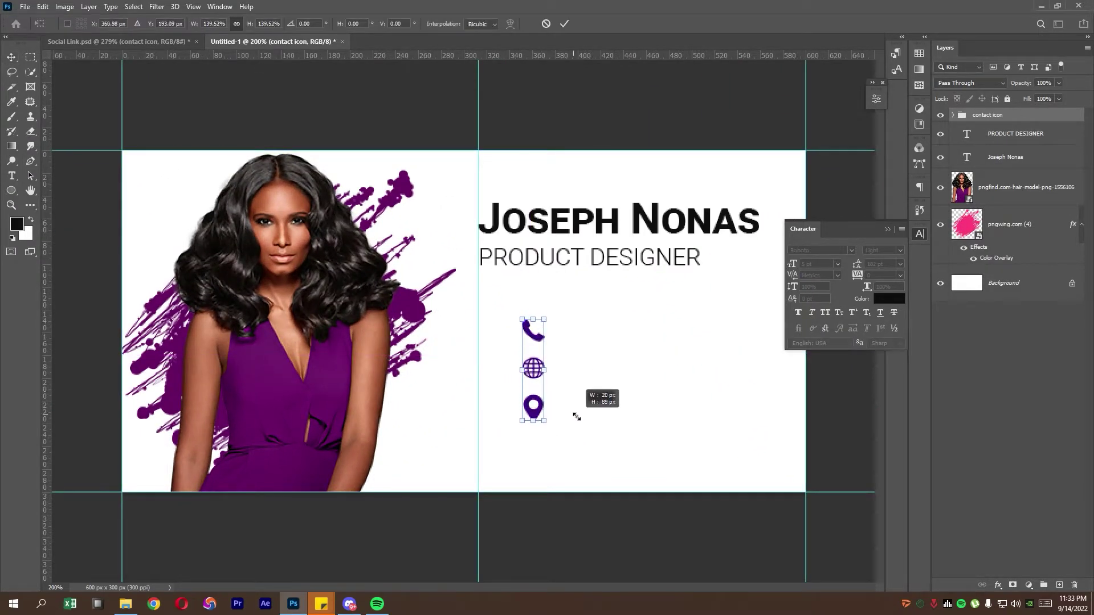
pyautogui.moveTo(529, 379); pyautogui.dragTo(495, 371)
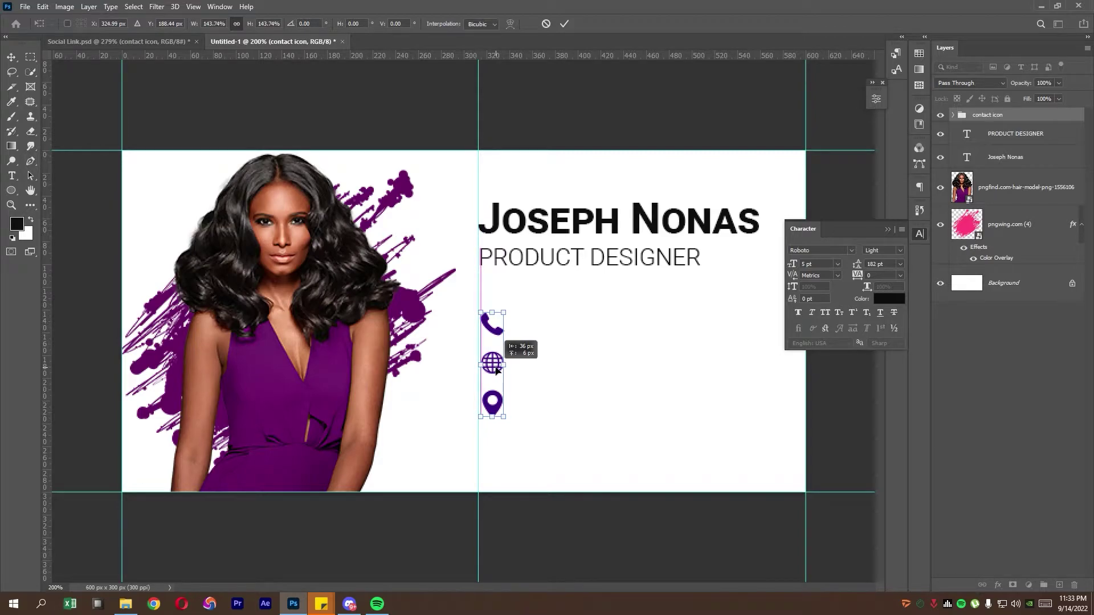
pyautogui.moveTo(504, 417); pyautogui.dragTo(506, 418)
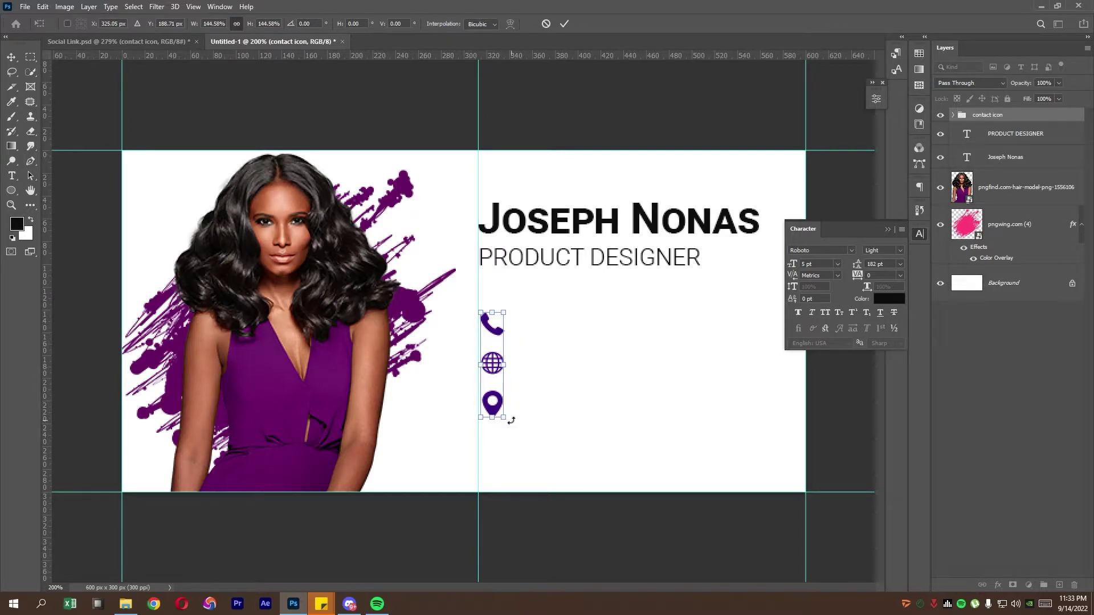
pyautogui.press('Return')
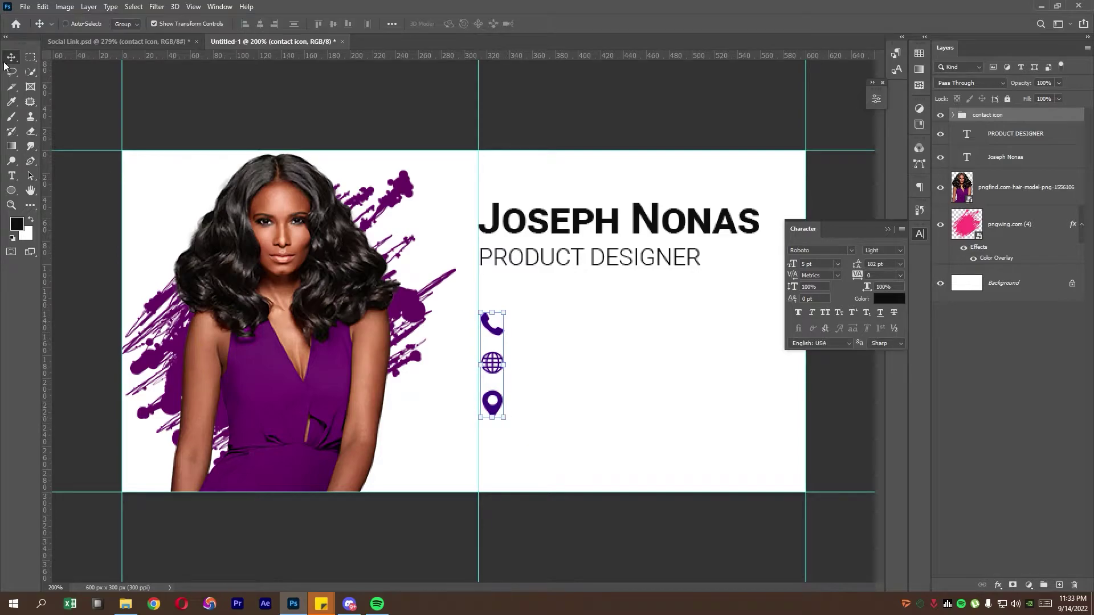
pyautogui.click(30, 57)
pyautogui.hotkey('ctrl', '-')
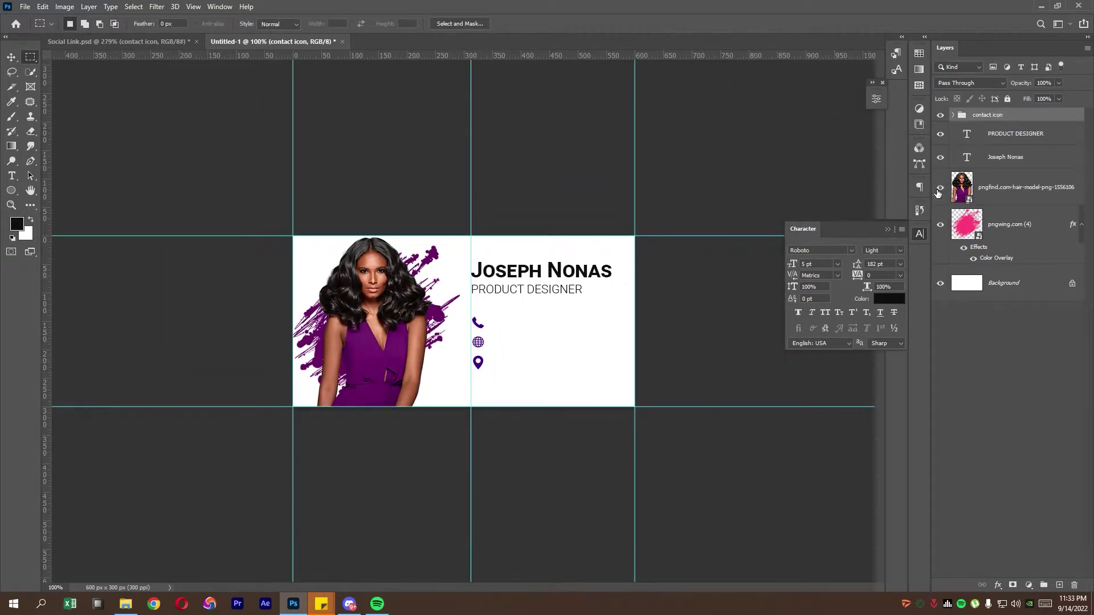
# - Add a new layer with placeholder Lorem Ipsum text beside the phone icon
pyautogui.click(1034, 143)
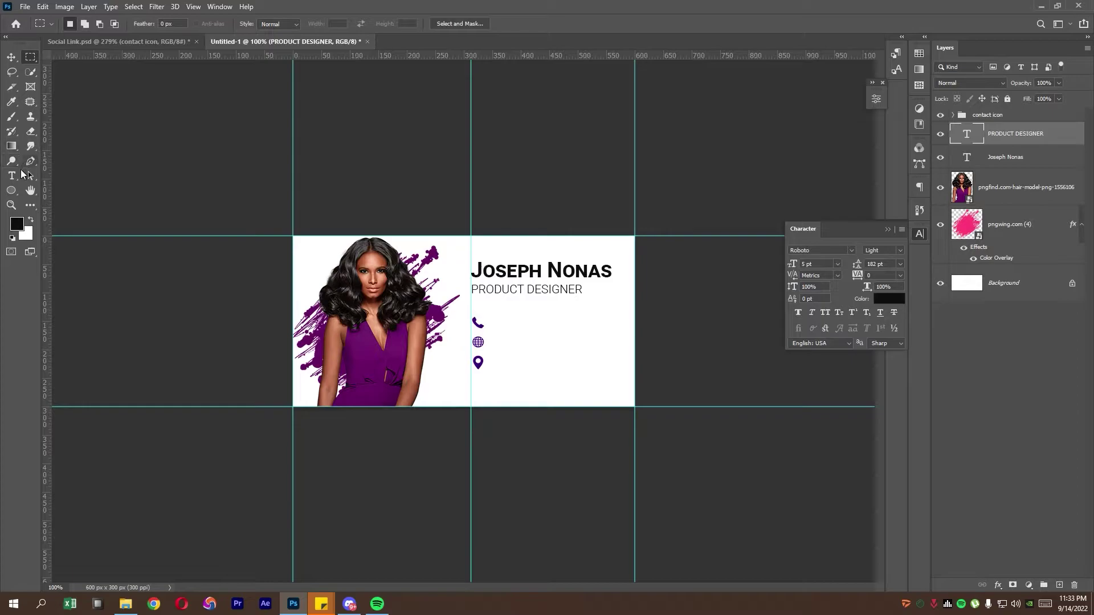
pyautogui.click(12, 176)
pyautogui.click(976, 120)
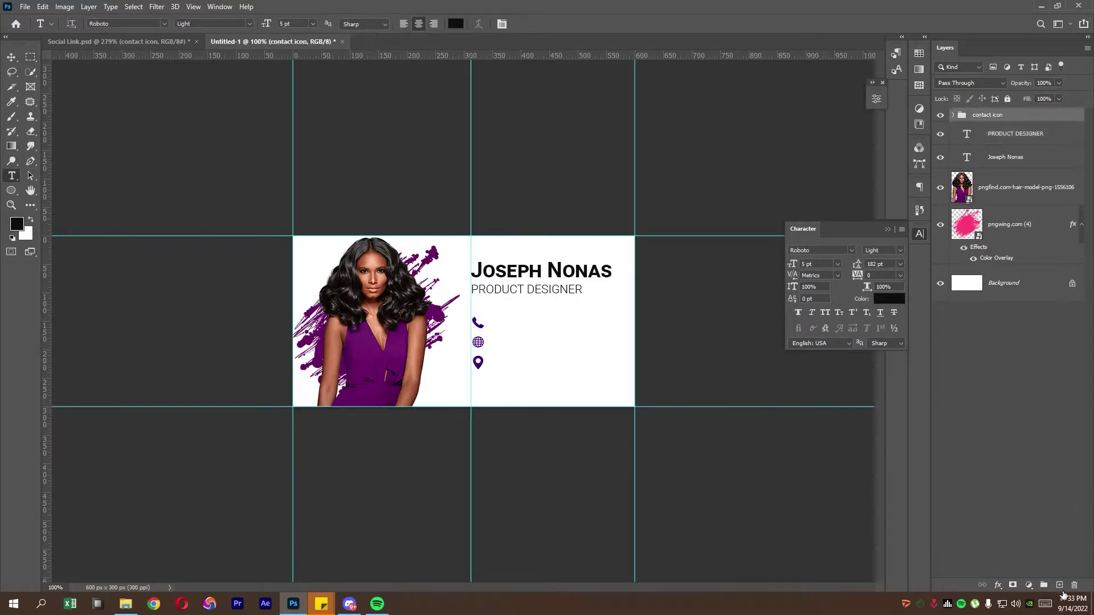
pyautogui.click(1060, 585)
pyautogui.click(495, 326)
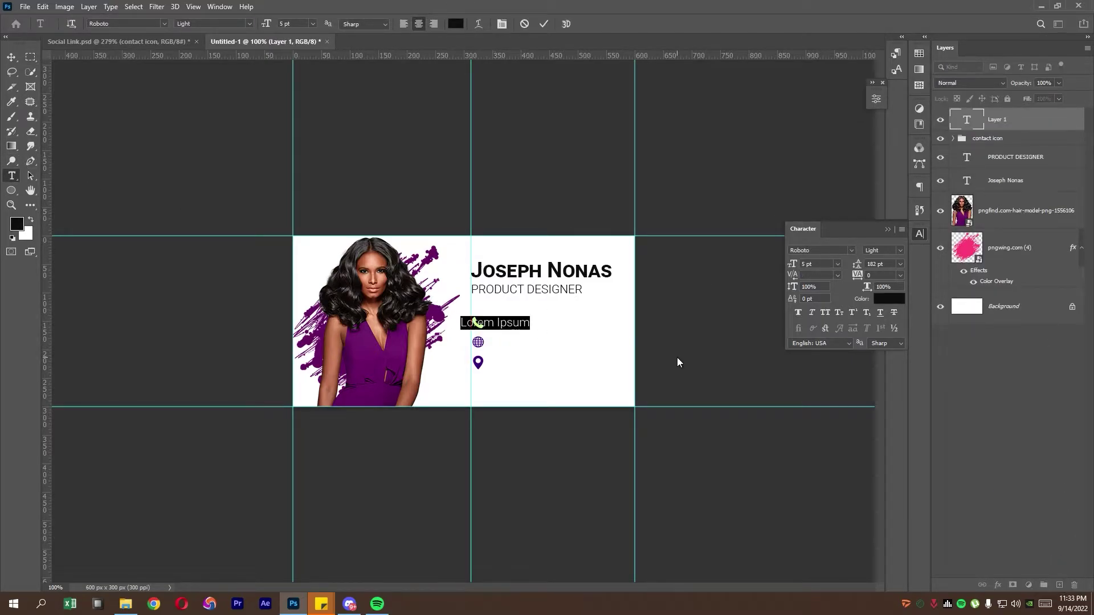
pyautogui.click(125, 604)
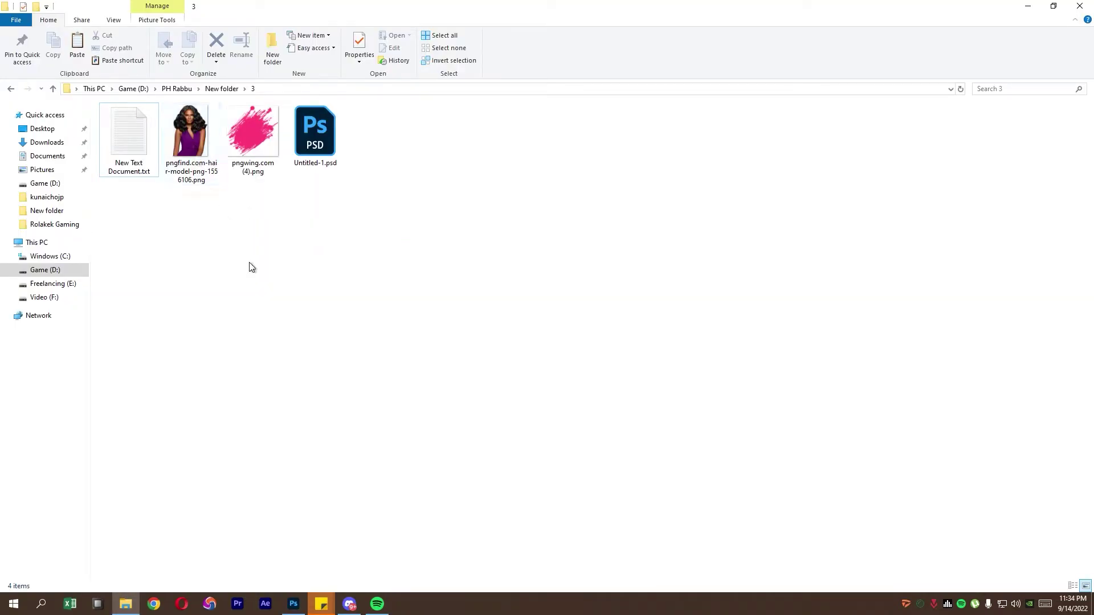
# - Open New Text Document.txt in Notepad and copy its phone number line
pyautogui.click(125, 603)
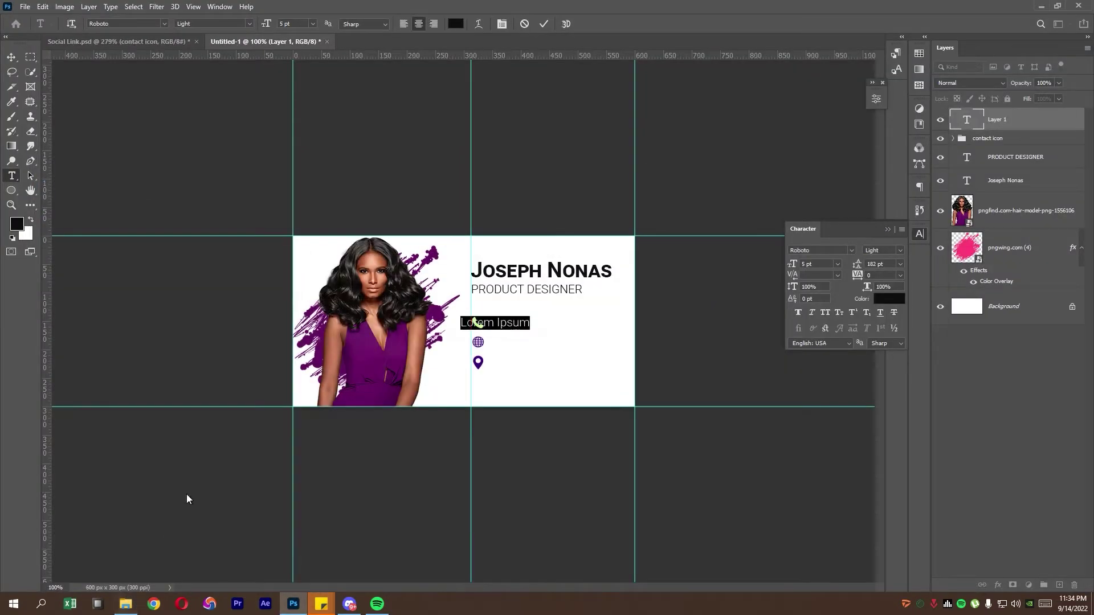
pyautogui.click(125, 604)
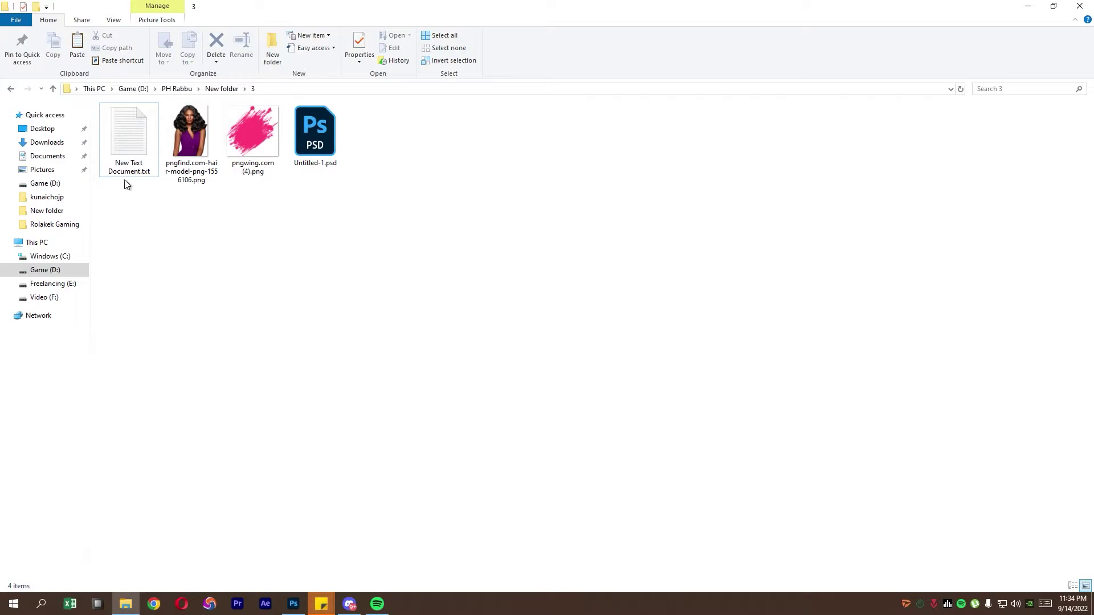
pyautogui.doubleClick(129, 136)
pyautogui.moveTo(488, 104); pyautogui.dragTo(577, 104)
pyautogui.hotkey('ctrl', 'c')
pyautogui.rightClick(539, 106)
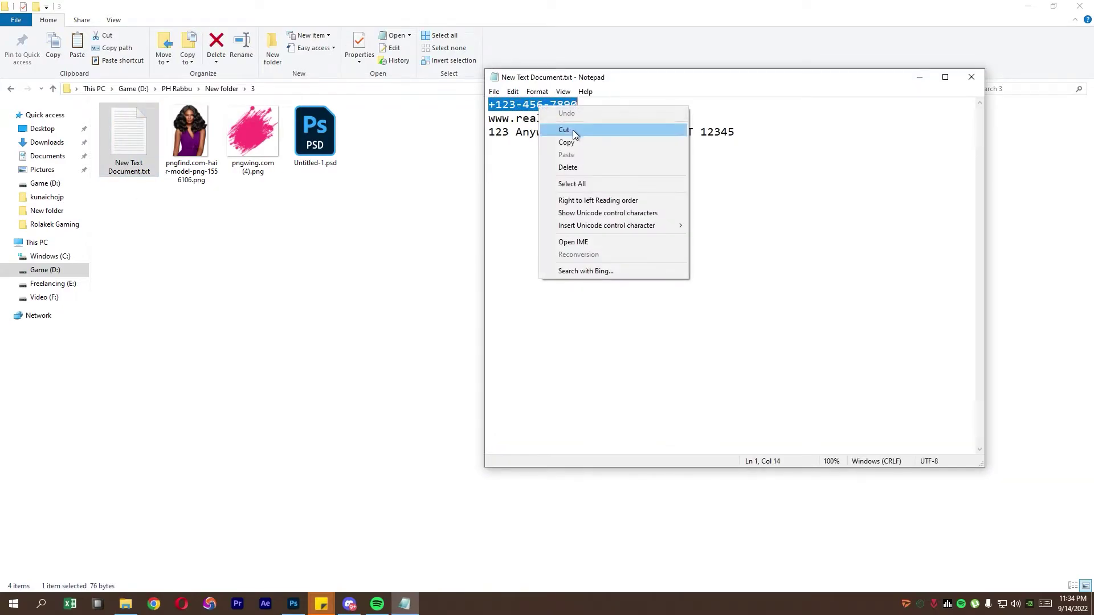
pyautogui.click(566, 143)
pyautogui.click(293, 604)
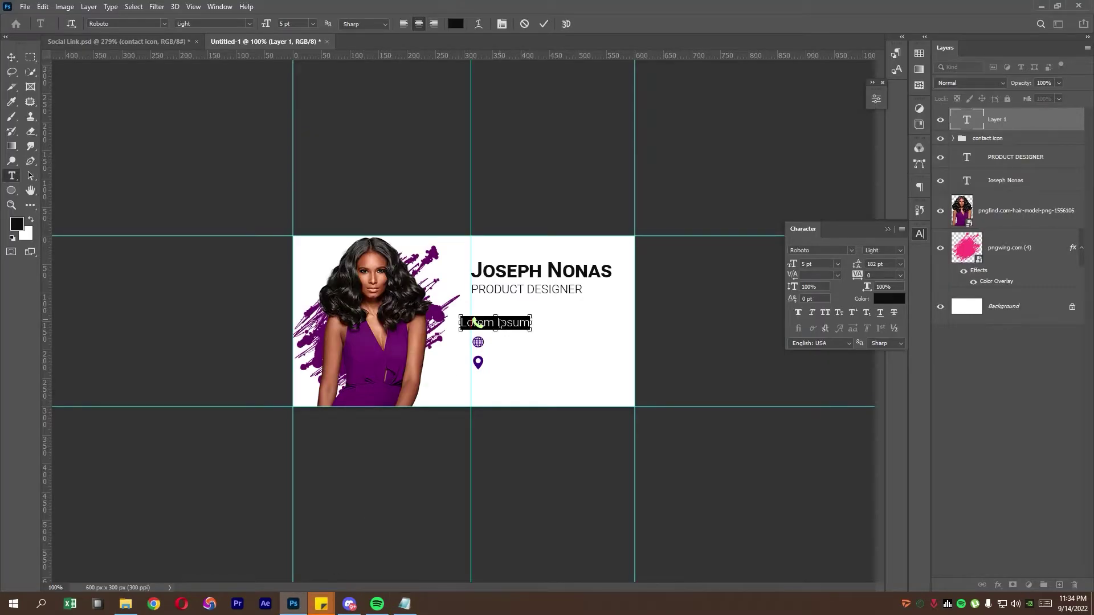
# - Paste the phone number over the placeholder and set it to Roboto Regular
pyautogui.hotkey('ctrl', 'v')
pyautogui.click(11, 57)
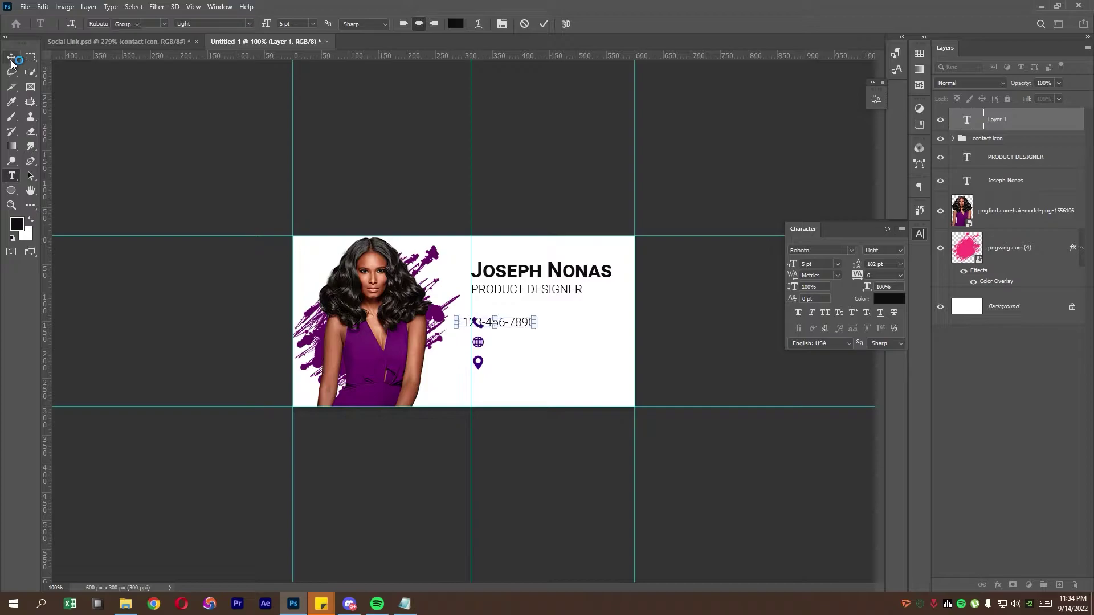
pyautogui.click(900, 251)
pyautogui.click(898, 302)
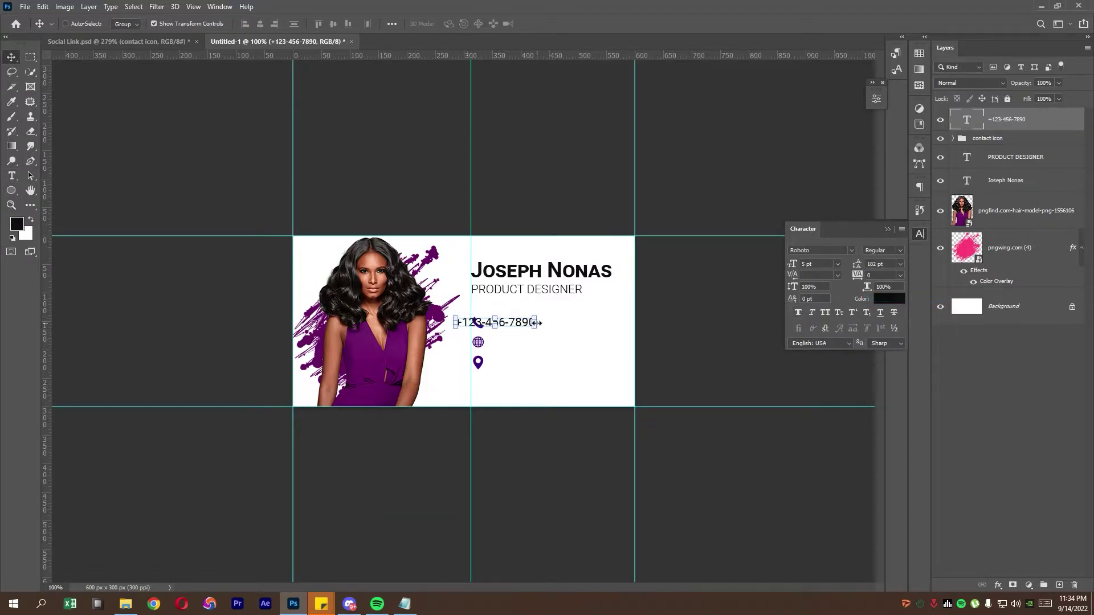
pyautogui.moveTo(524, 325); pyautogui.dragTo(556, 326)
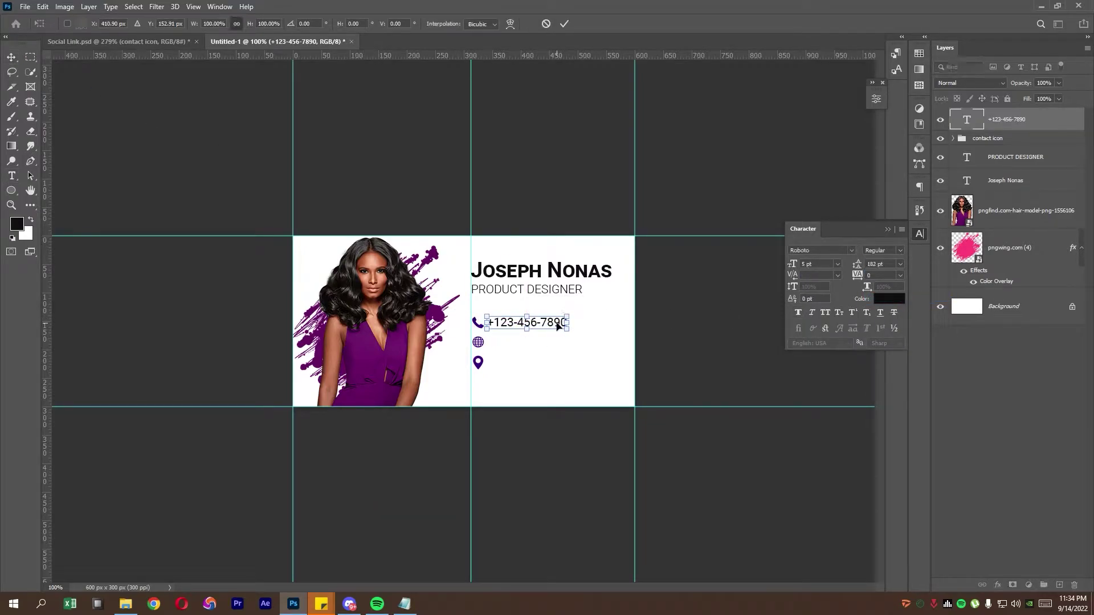
# - Set the phone number to 3.5 pt and align it beside the phone icon
pyautogui.click(829, 264)
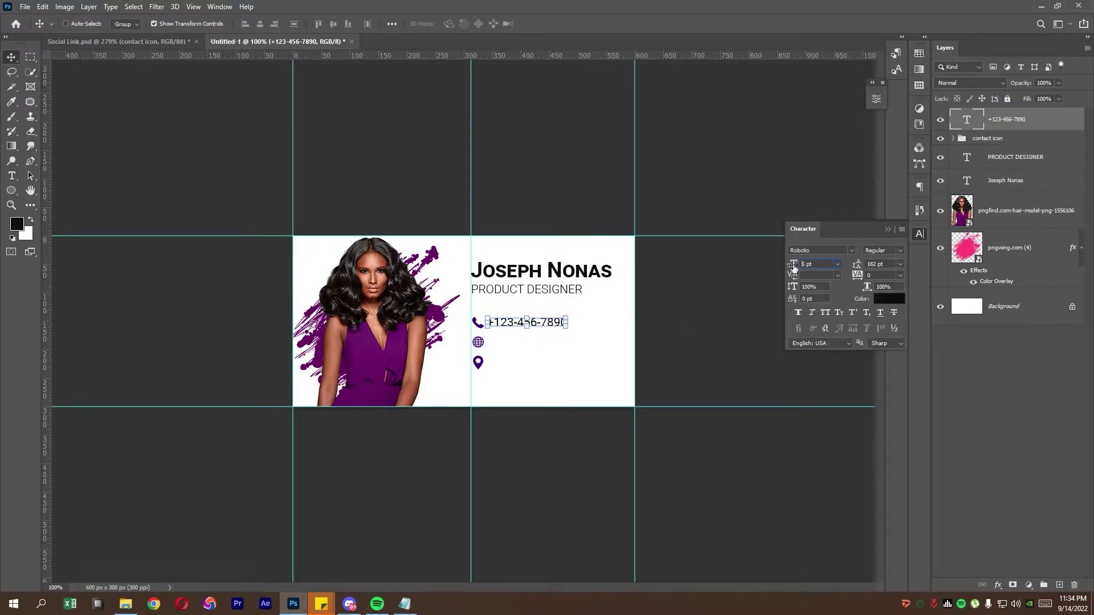
pyautogui.write('3.')
pyautogui.press('Return')
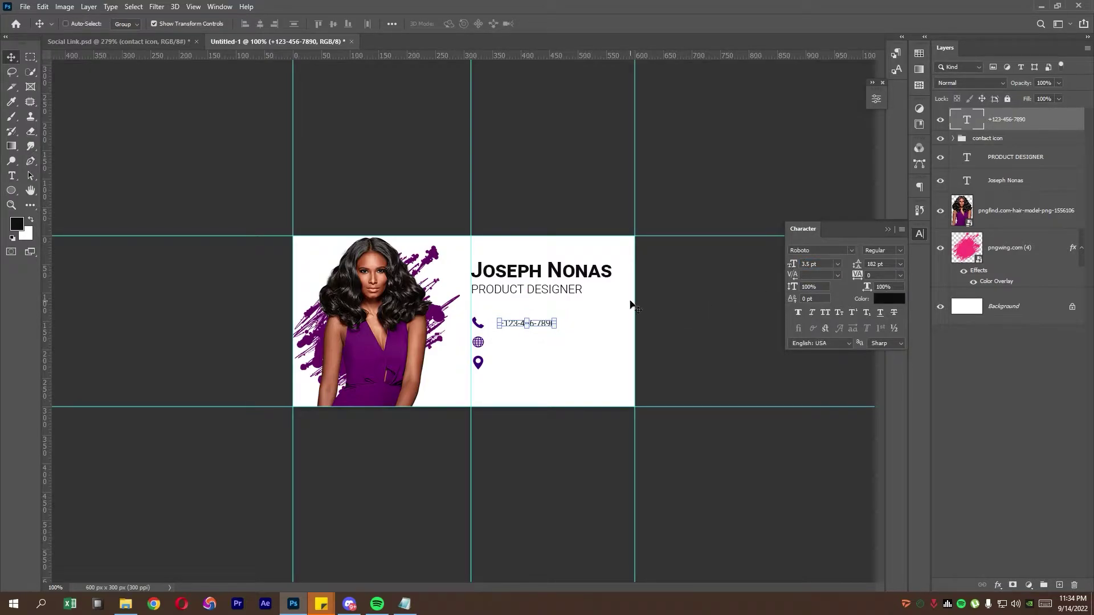
pyautogui.moveTo(548, 324); pyautogui.dragTo(540, 326)
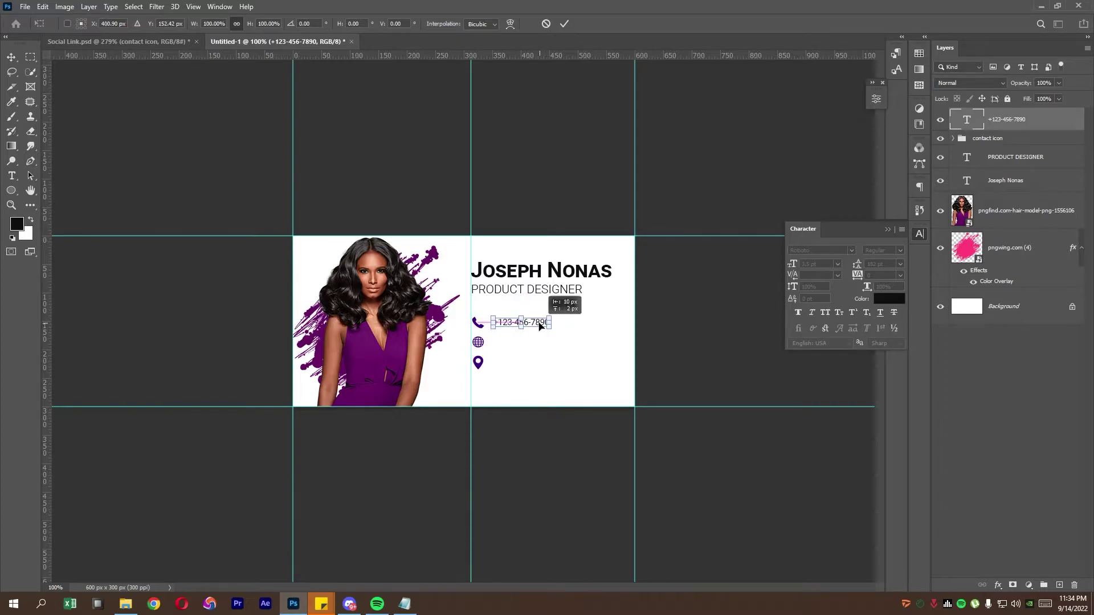
pyautogui.press('Return')
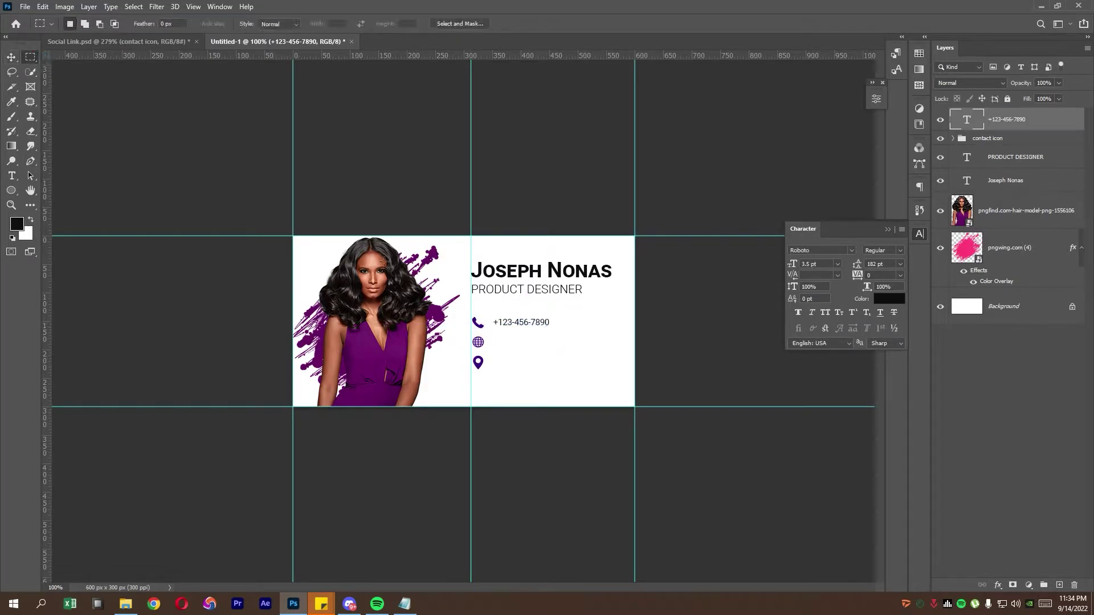
pyautogui.hotkey('ctrl', '+')
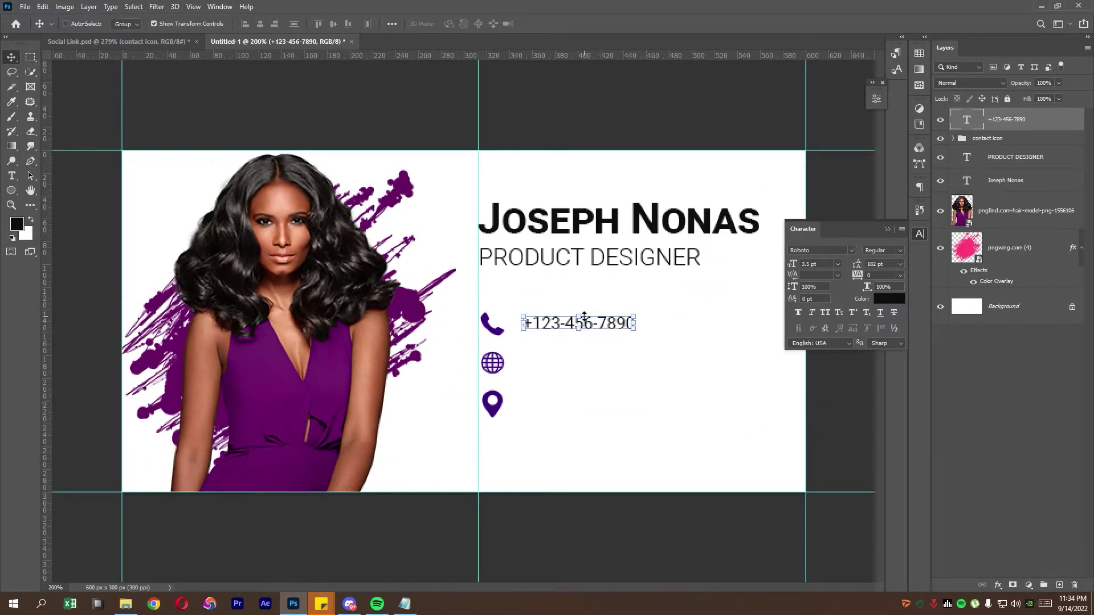
pyautogui.moveTo(594, 324); pyautogui.dragTo(600, 323)
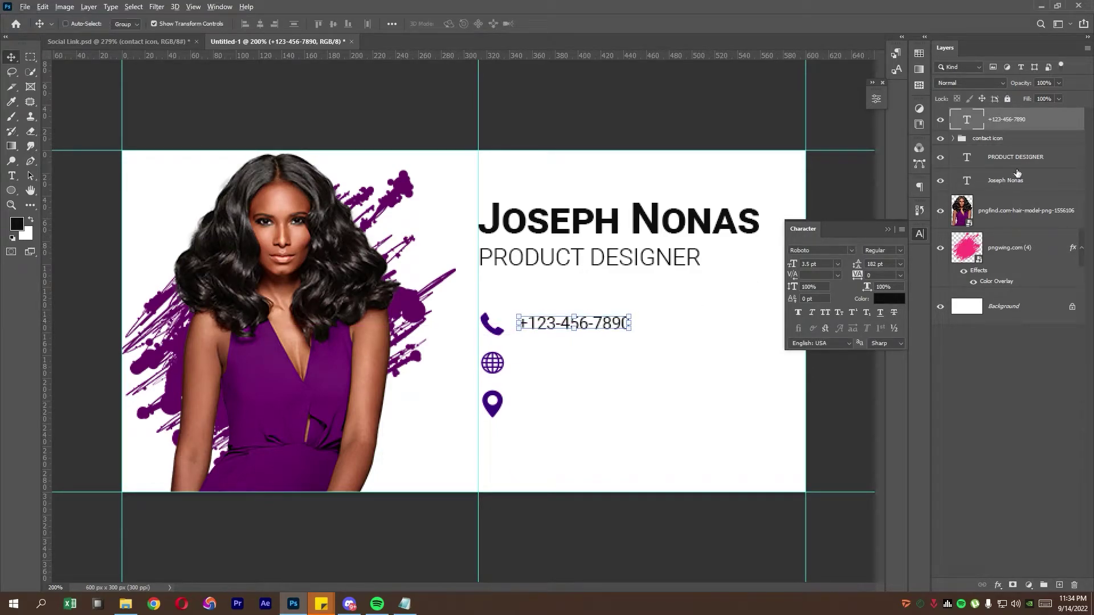
pyautogui.moveTo(1008, 119); pyautogui.dragTo(1059, 585)
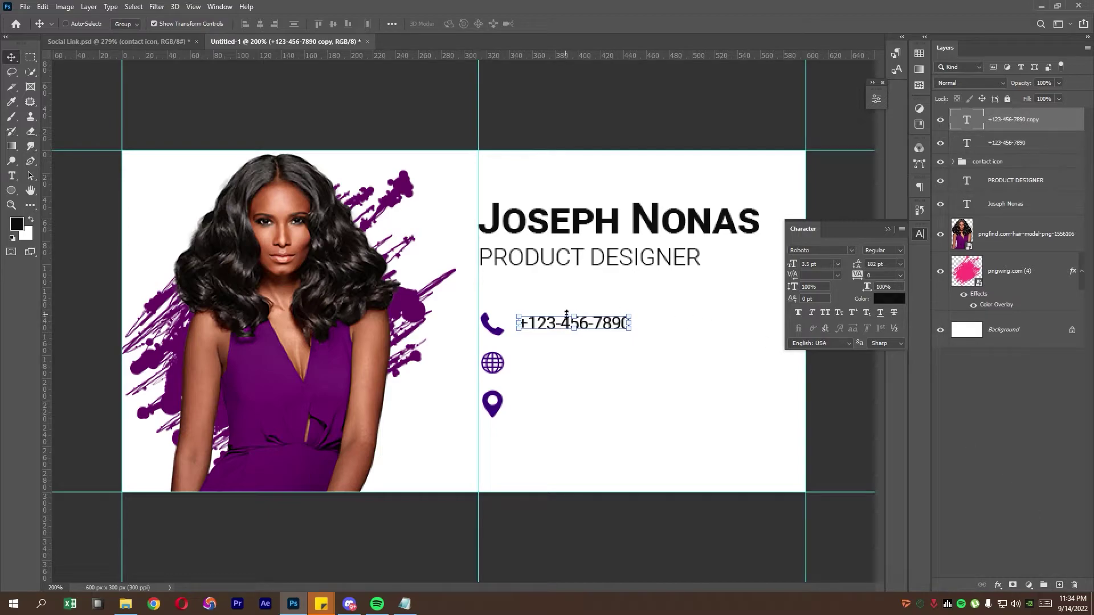
pyautogui.moveTo(598, 323); pyautogui.dragTo(598, 364)
pyautogui.click(404, 604)
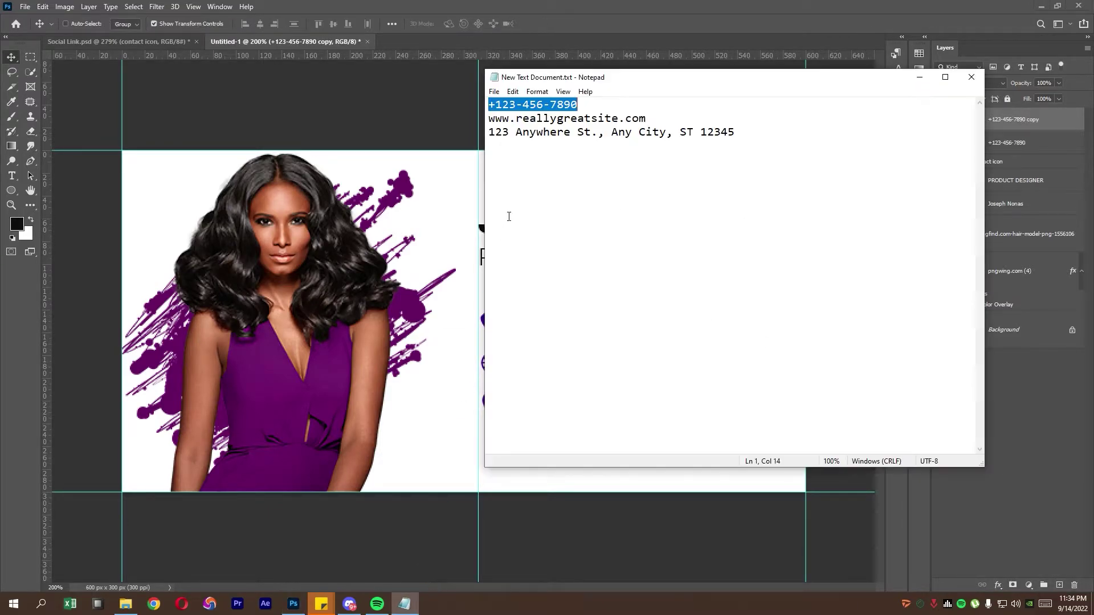
pyautogui.moveTo(489, 119); pyautogui.dragTo(673, 117)
pyautogui.rightClick(627, 112)
pyautogui.click(635, 154)
pyautogui.hotkey('alt', 'Tab')
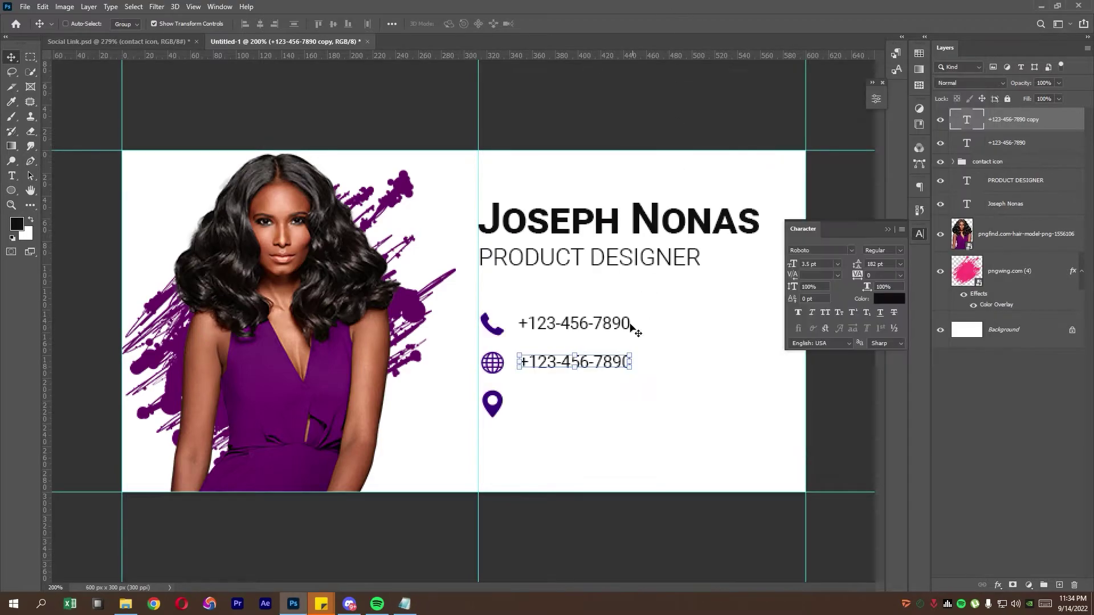
pyautogui.doubleClick(973, 126)
pyautogui.hotkey('ctrl', 'v')
pyautogui.hotkey('ctrl', 'Return')
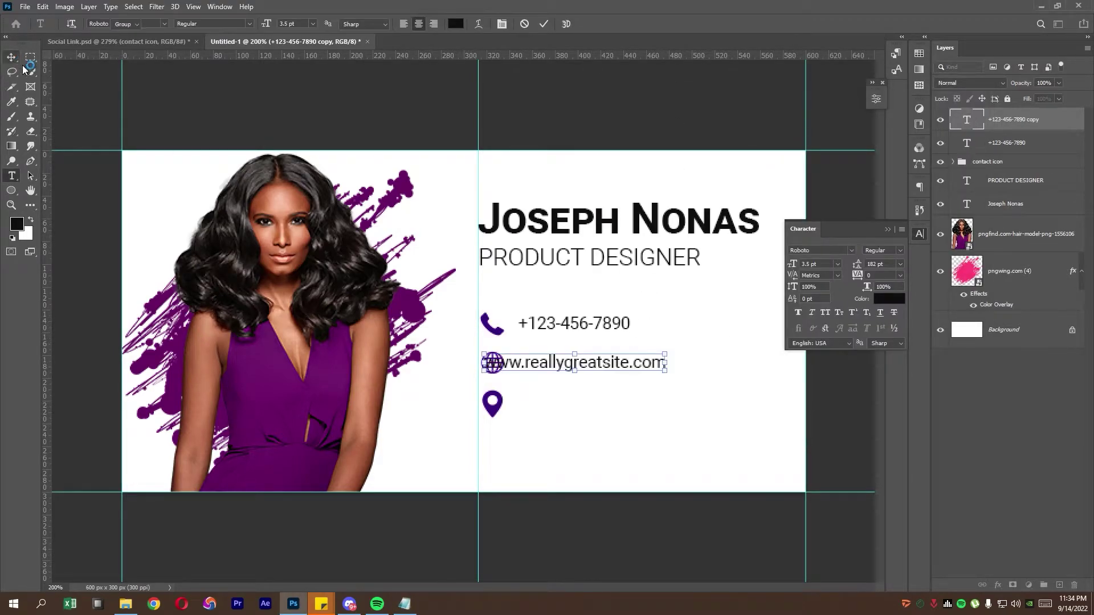
pyautogui.moveTo(575, 361); pyautogui.dragTo(623, 366)
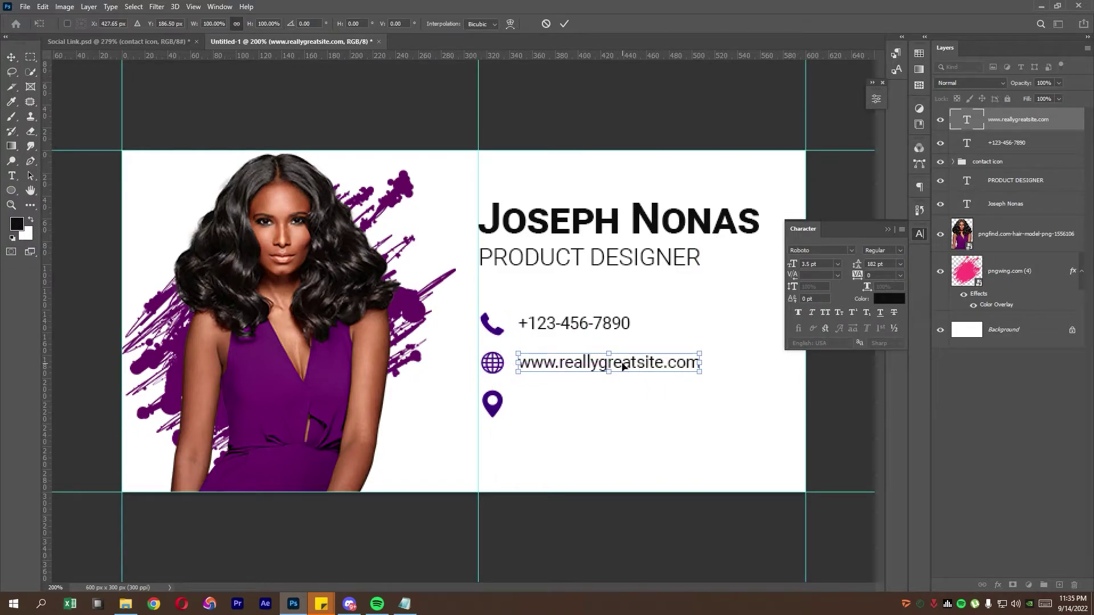
# - Duplicate the website layer and paste the street address into it beside the location pin
pyautogui.hotkey('ctrl', 'j')
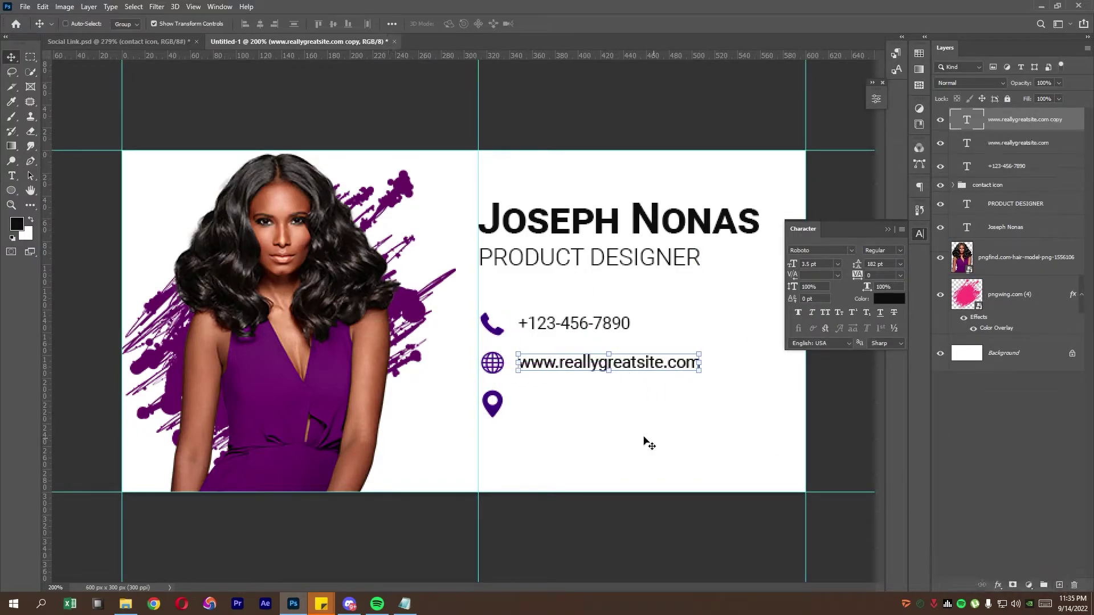
pyautogui.moveTo(626, 369); pyautogui.dragTo(625, 409)
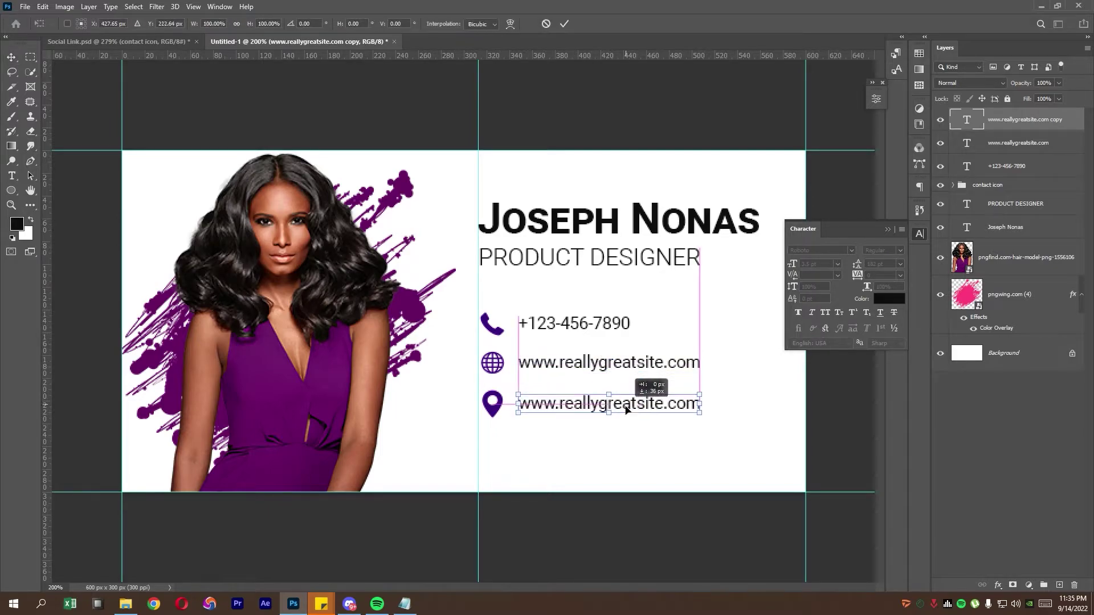
pyautogui.click(404, 603)
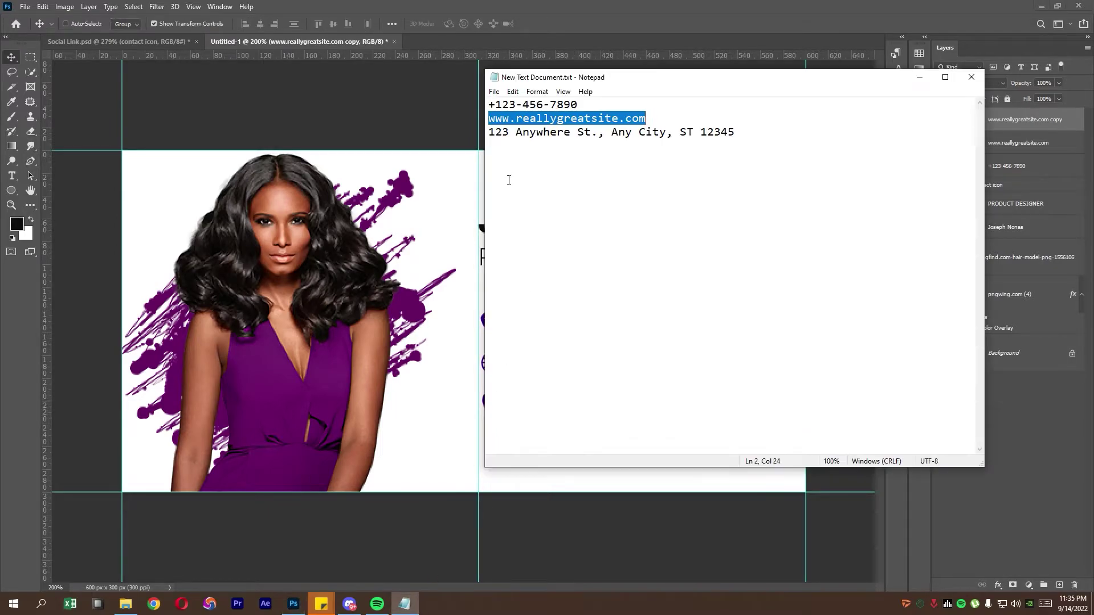
pyautogui.moveTo(488, 131); pyautogui.dragTo(735, 132)
pyautogui.rightClick(741, 134)
pyautogui.click(772, 168)
pyautogui.hotkey('alt', 'Tab')
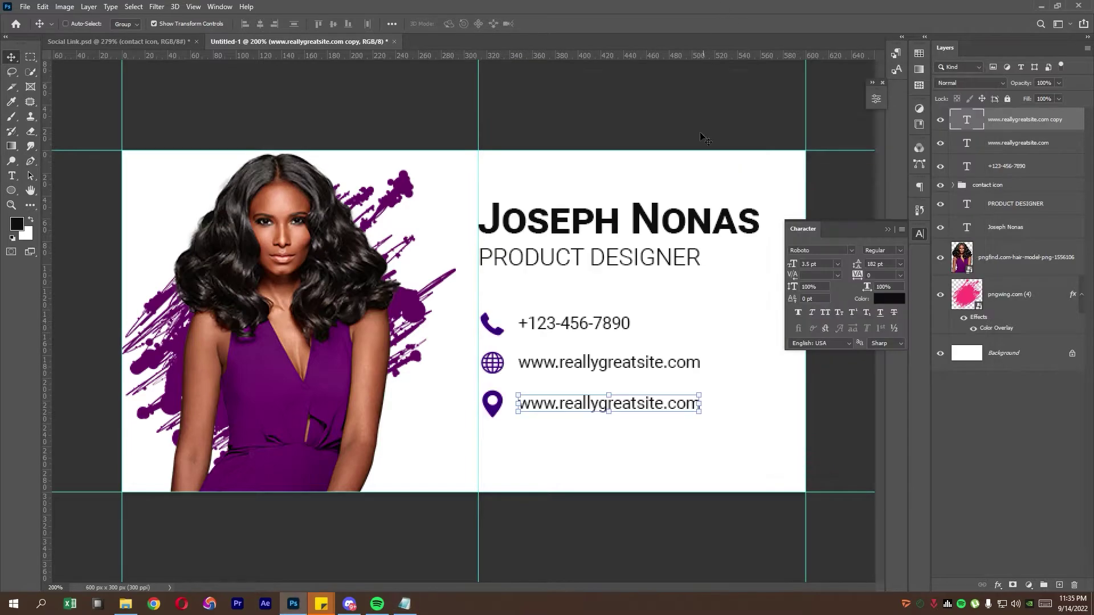
pyautogui.doubleClick(975, 121)
pyautogui.hotkey('ctrl', 'v')
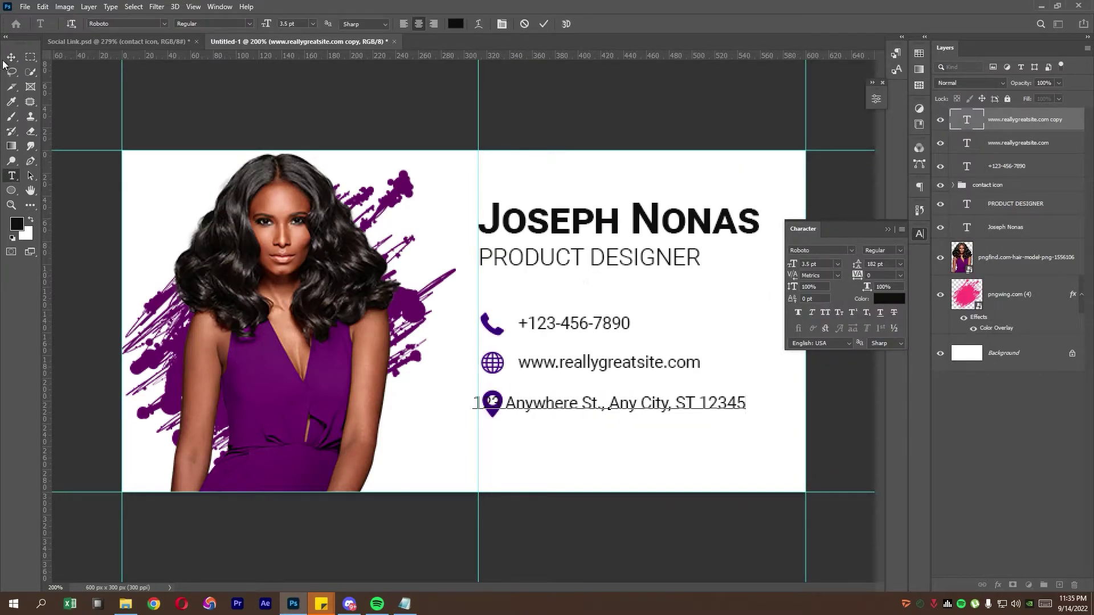
pyautogui.click(10, 57)
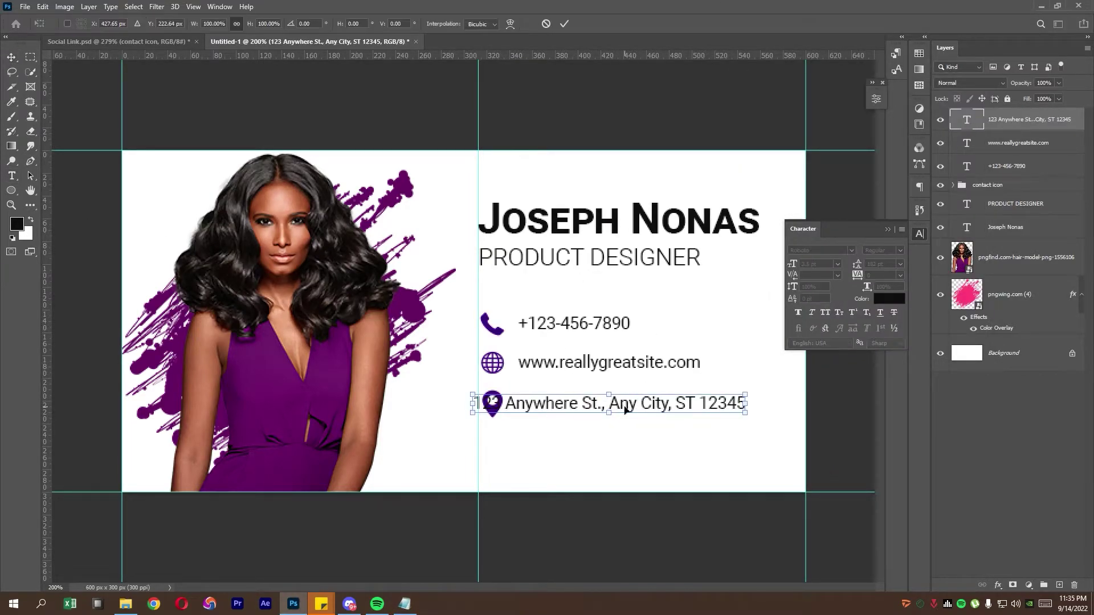
pyautogui.moveTo(613, 393); pyautogui.dragTo(670, 410)
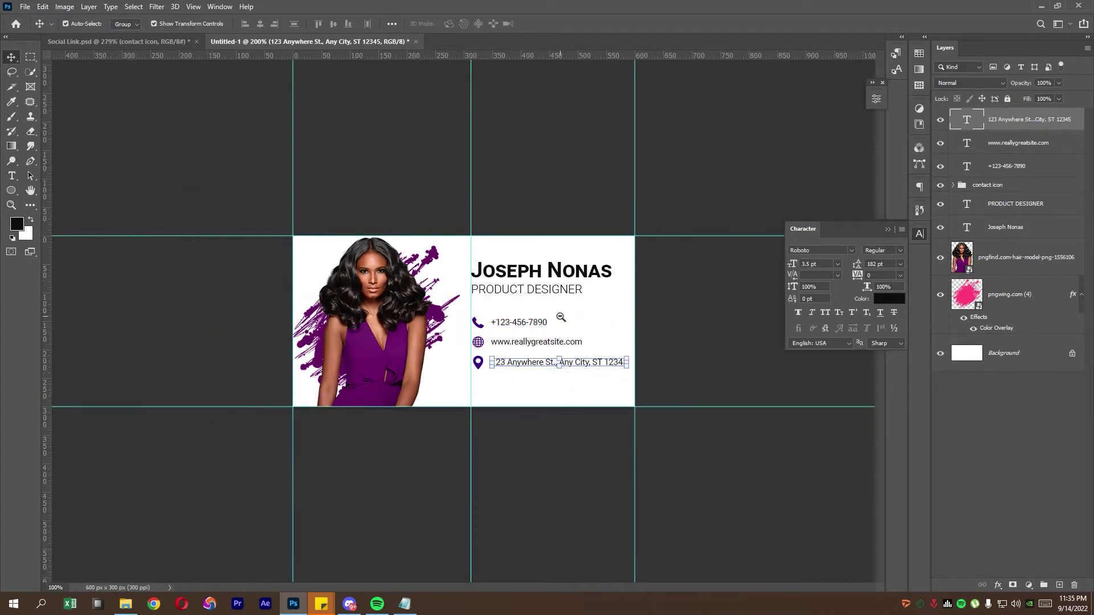
pyautogui.hotkey('ctrl', '-')
pyautogui.click(30, 57)
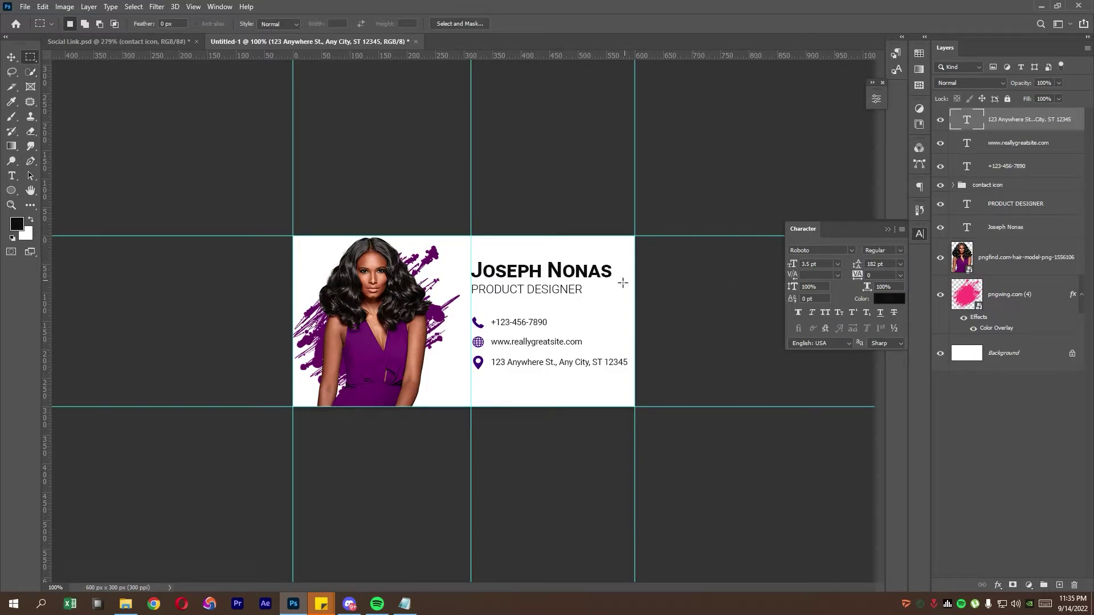
# - Place a vertical guide at 305 px and shift the name and title block slightly left
pyautogui.moveTo(471, 227); pyautogui.dragTo(466, 228)
pyautogui.click(1019, 147)
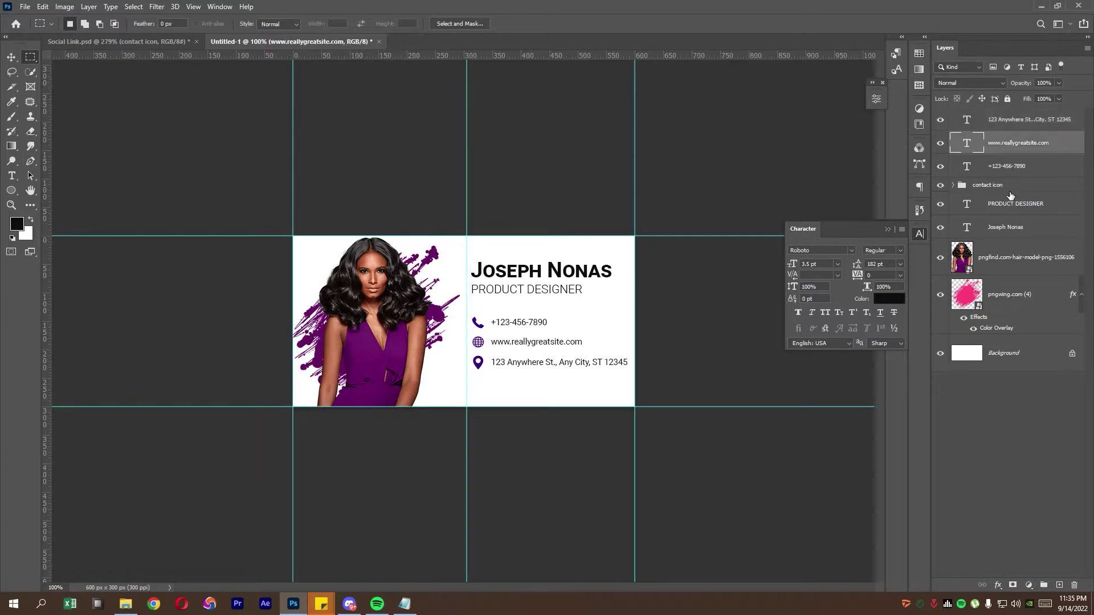
pyautogui.click(1011, 203)
pyautogui.press('v')
pyautogui.keyDown('ctrl'); pyautogui.click(1004, 227); pyautogui.keyUp('ctrl')
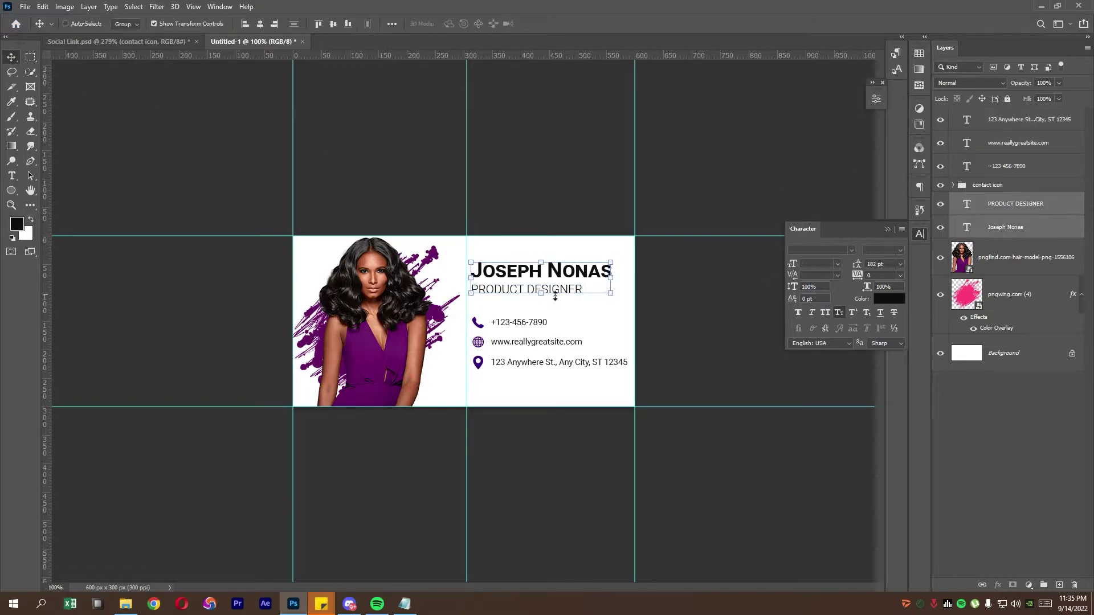
pyautogui.moveTo(556, 277); pyautogui.dragTo(552, 280)
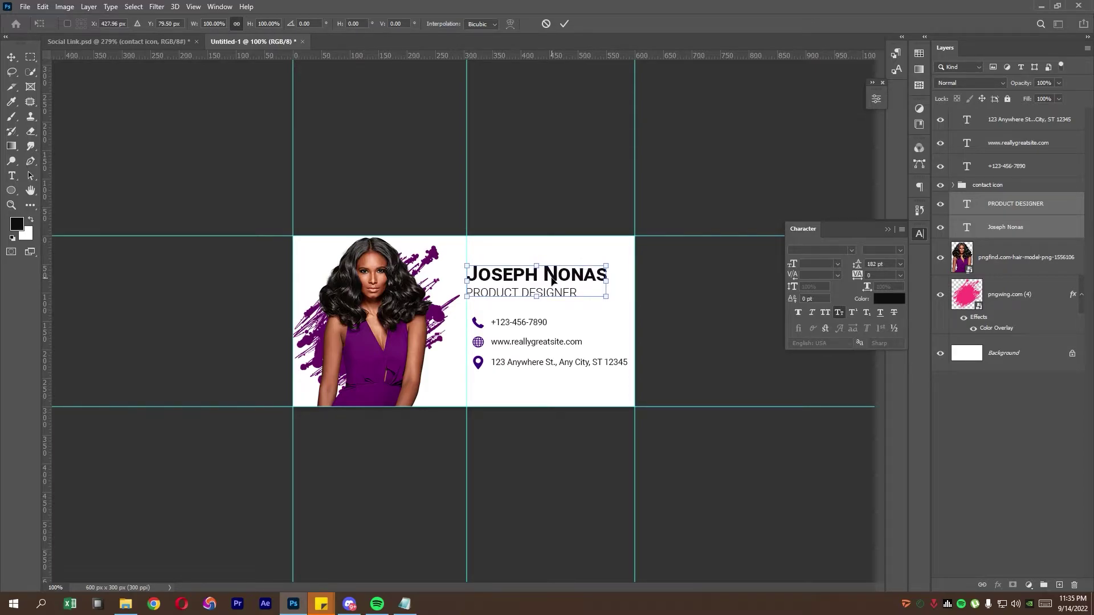
# - Move the contact icon group about 10 px left and expand it
pyautogui.click(1001, 170)
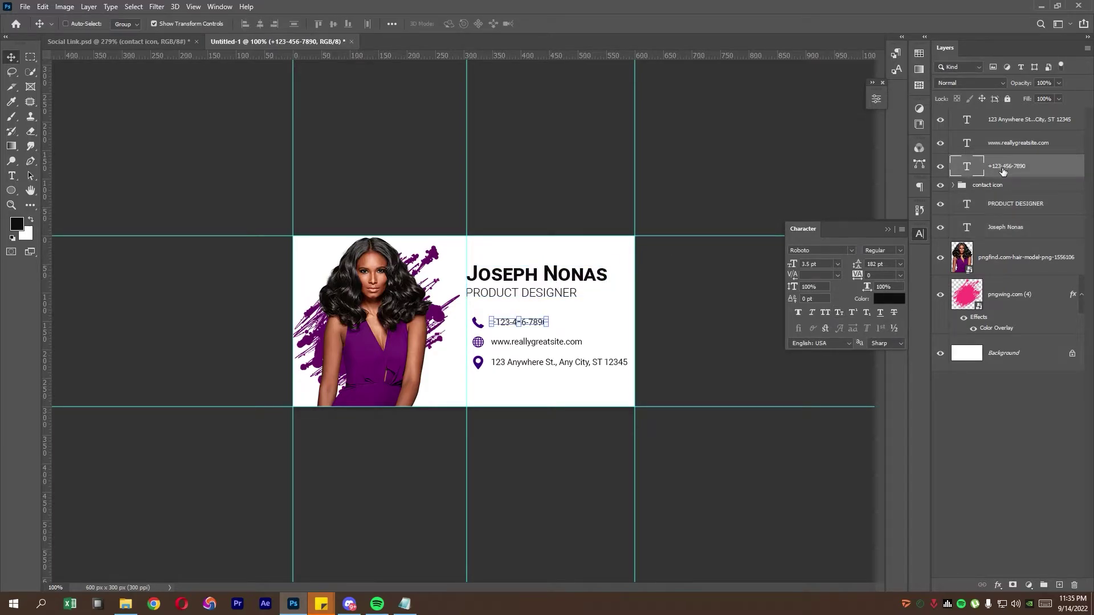
pyautogui.click(1003, 188)
pyautogui.hotkey('ctrl', 't')
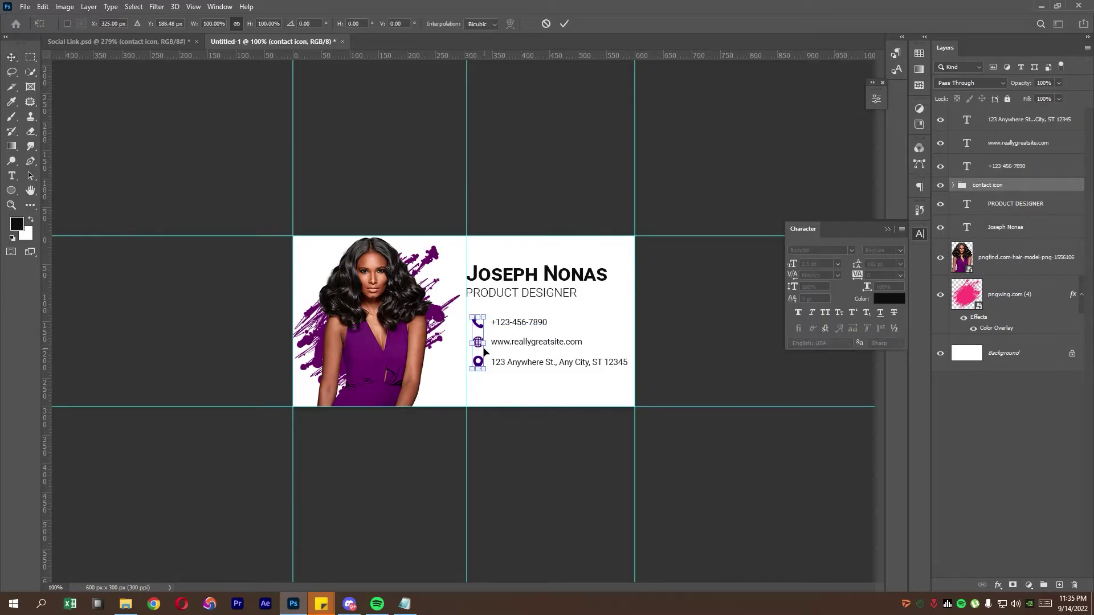
pyautogui.moveTo(483, 350); pyautogui.dragTo(479, 353)
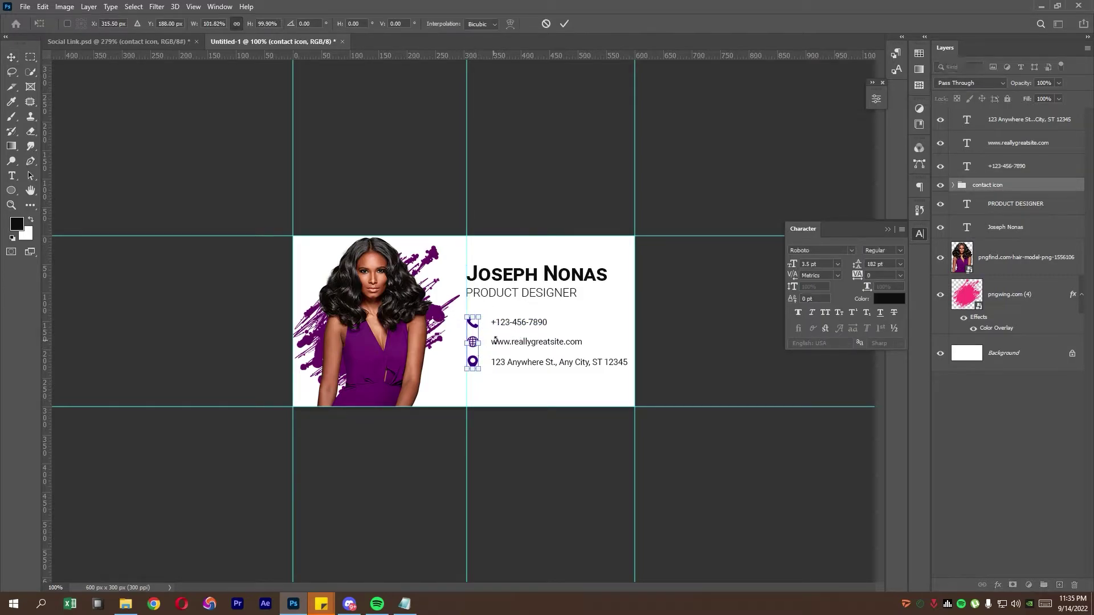
pyautogui.press('Return')
pyautogui.click(953, 187)
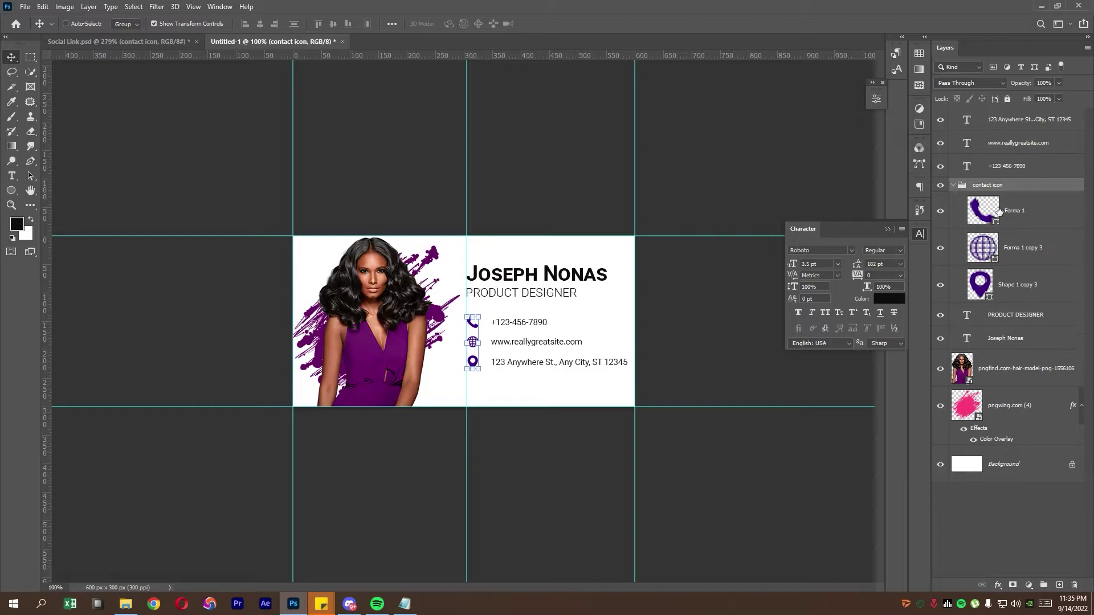
pyautogui.click(1014, 211)
# - Place the phone, web and address layers under their icons, vertically centred with them
pyautogui.moveTo(1017, 173); pyautogui.dragTo(1017, 227)
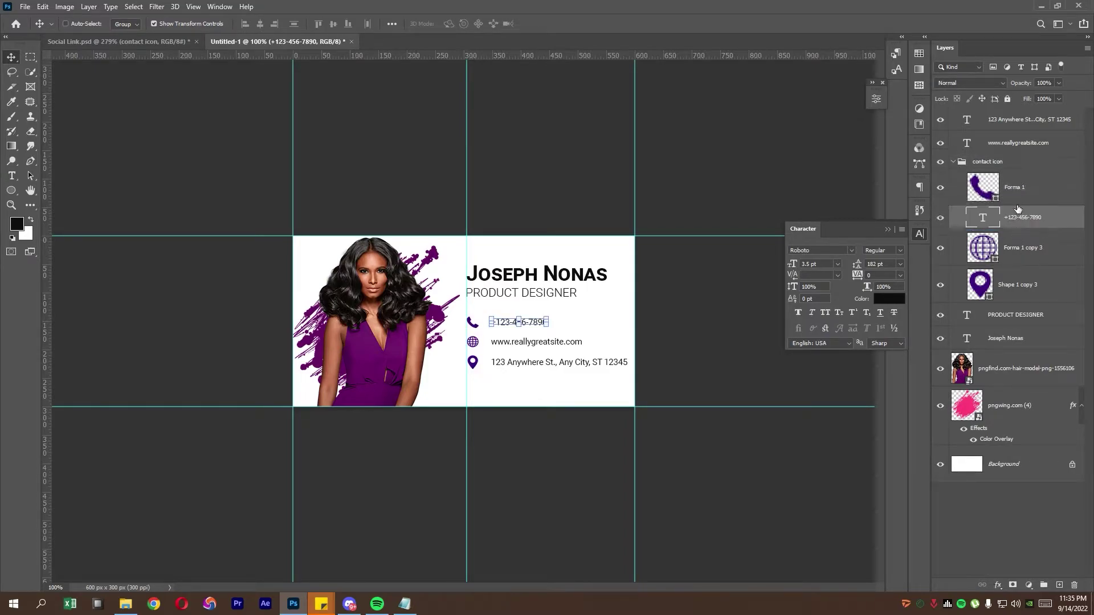
pyautogui.click(333, 25)
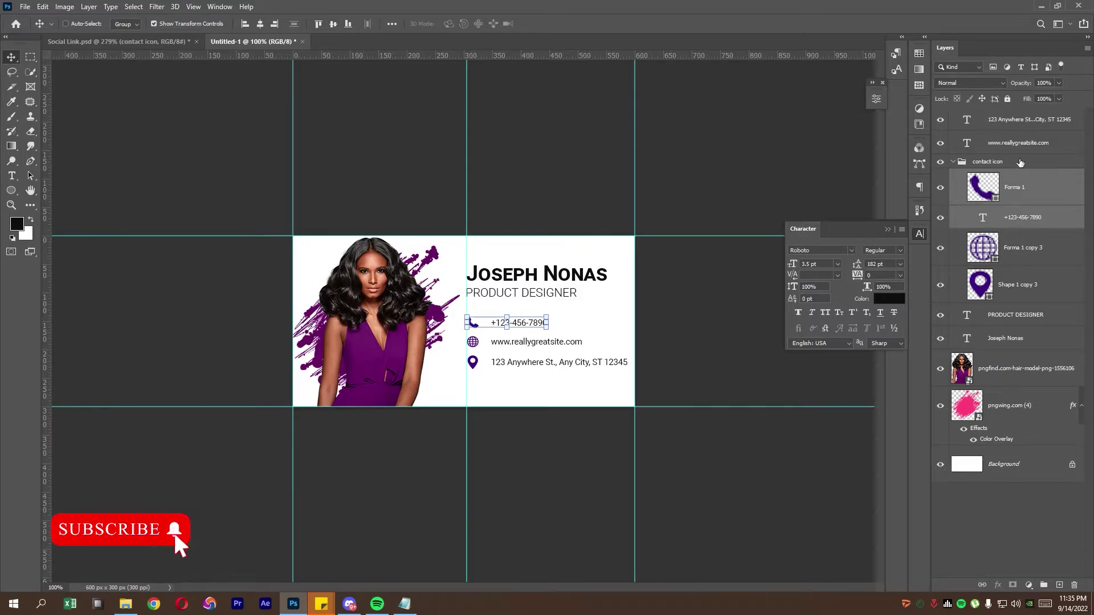
pyautogui.moveTo(1018, 143); pyautogui.dragTo(1044, 259)
pyautogui.keyDown('ctrl'); pyautogui.click(1025, 228); pyautogui.keyUp('ctrl')
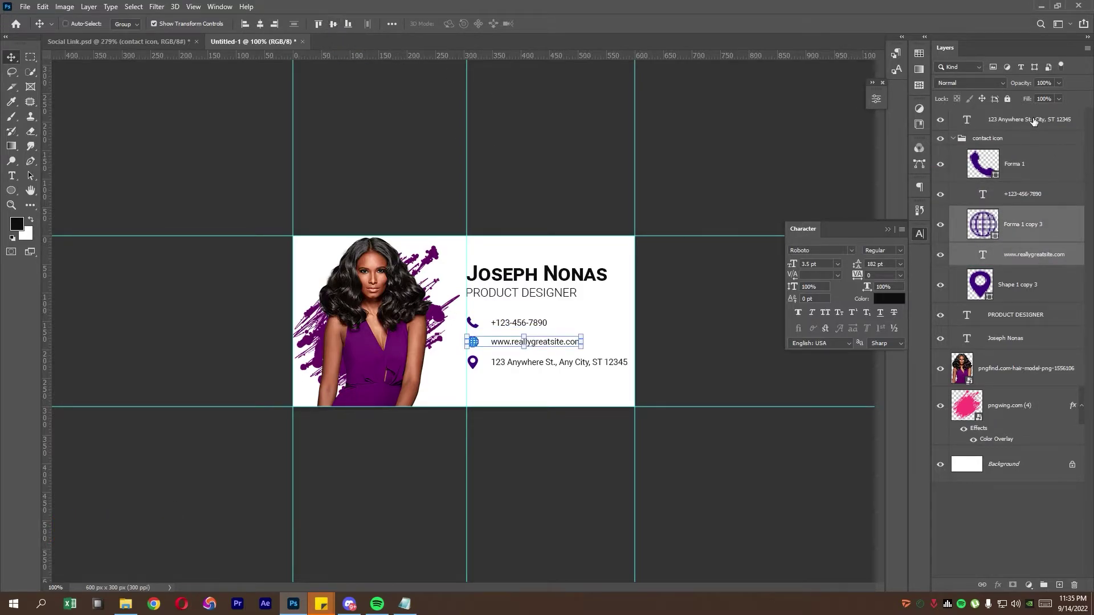
pyautogui.moveTo(1029, 120); pyautogui.dragTo(1023, 301)
pyautogui.keyDown('ctrl'); pyautogui.click(1024, 262); pyautogui.keyUp('ctrl')
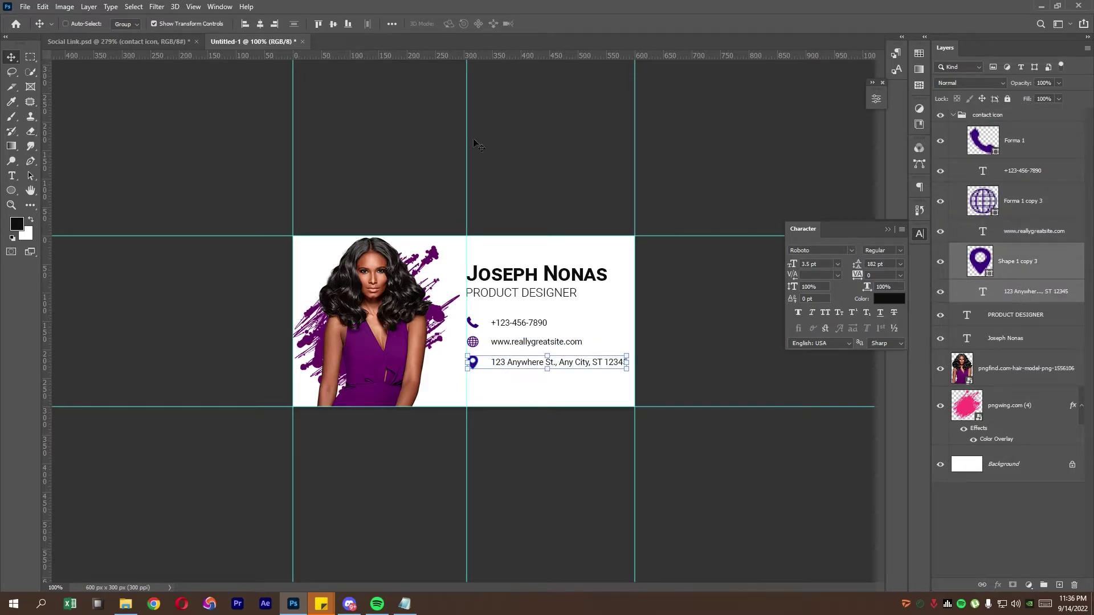
pyautogui.click(333, 24)
# - Align the left edges of the three contact texts and nudge them left
pyautogui.keyDown('ctrl'); pyautogui.click(1040, 274); pyautogui.keyUp('ctrl')
pyautogui.keyDown('ctrl'); pyautogui.click(1025, 231); pyautogui.keyUp('ctrl')
pyautogui.keyDown('ctrl'); pyautogui.click(1025, 171); pyautogui.keyUp('ctrl')
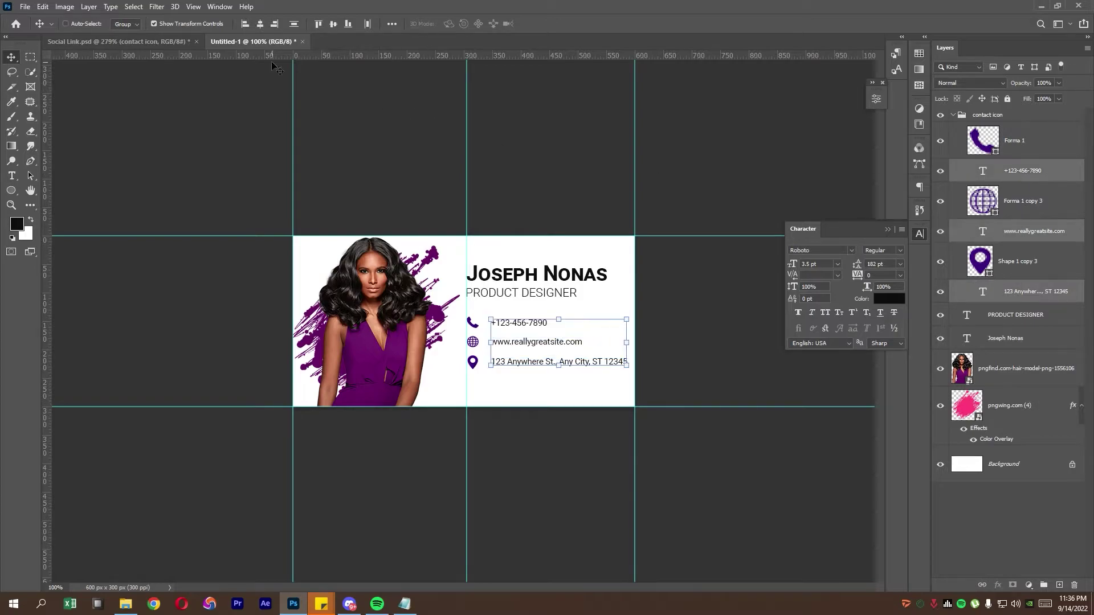
pyautogui.click(245, 25)
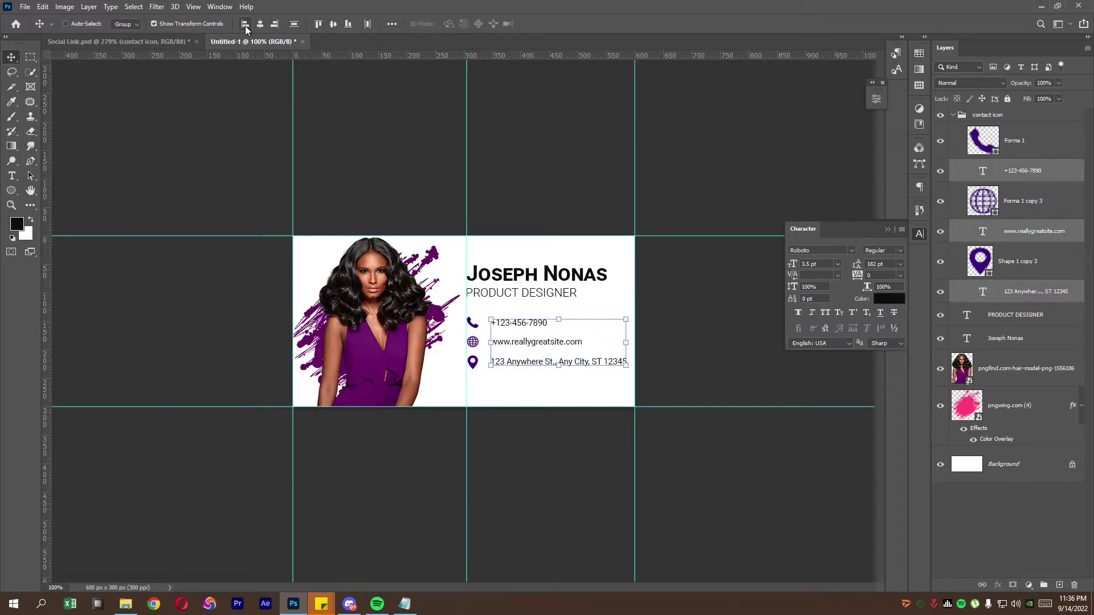
pyautogui.press('Left')
pyautogui.press('Left')
pyautogui.press('Left')
pyautogui.press('Left')
pyautogui.press('Left')
pyautogui.press('Left')
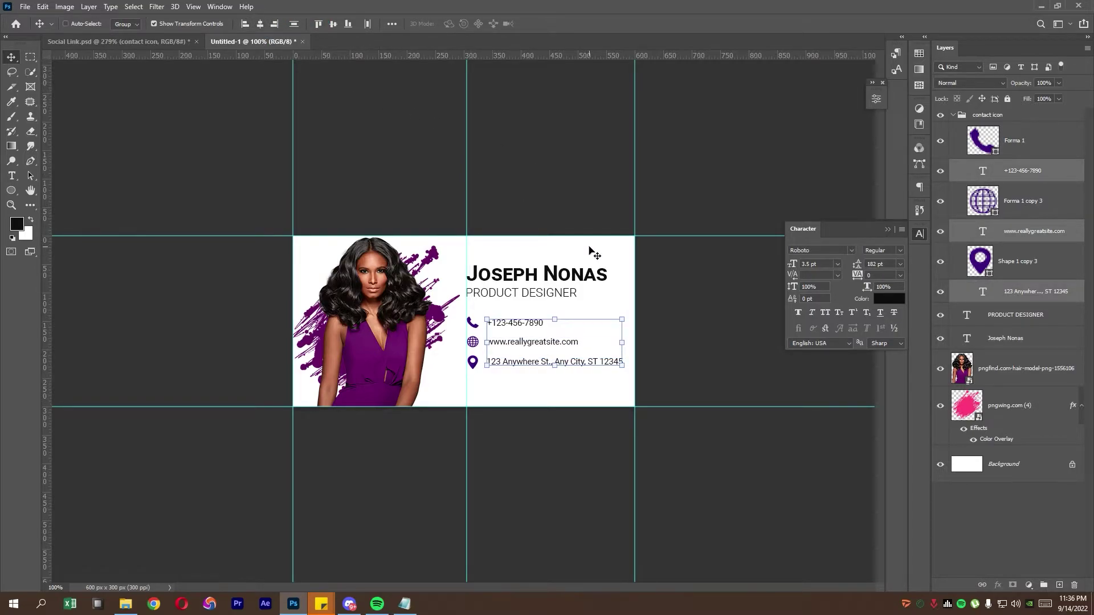
# - Collapse the contact icon group and group the name, title and image layers as 'Profile'
pyautogui.press('m')
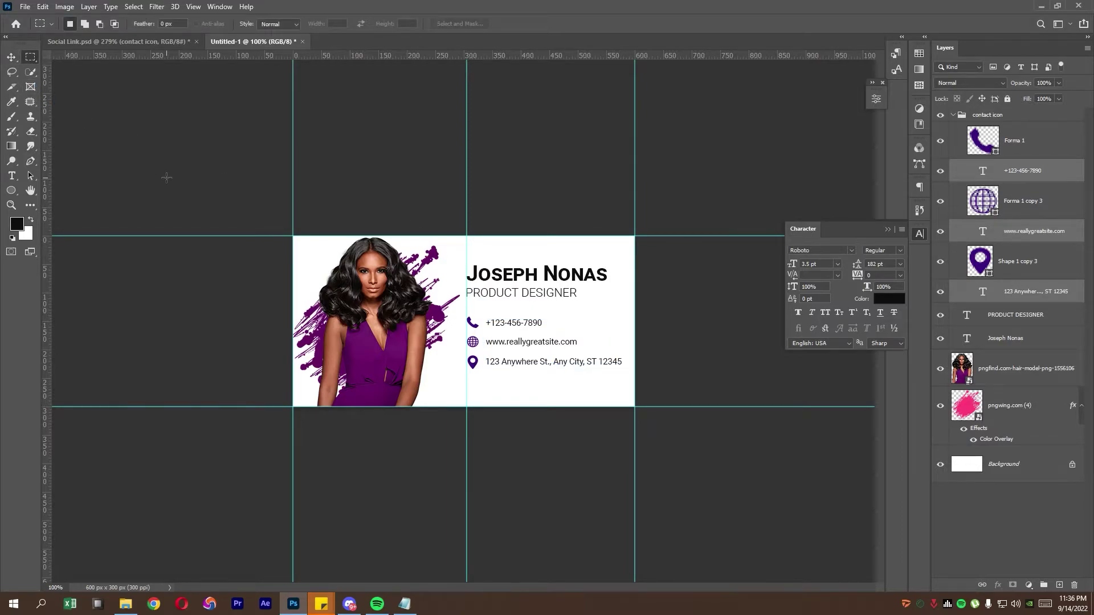
pyautogui.click(11, 56)
pyautogui.click(31, 57)
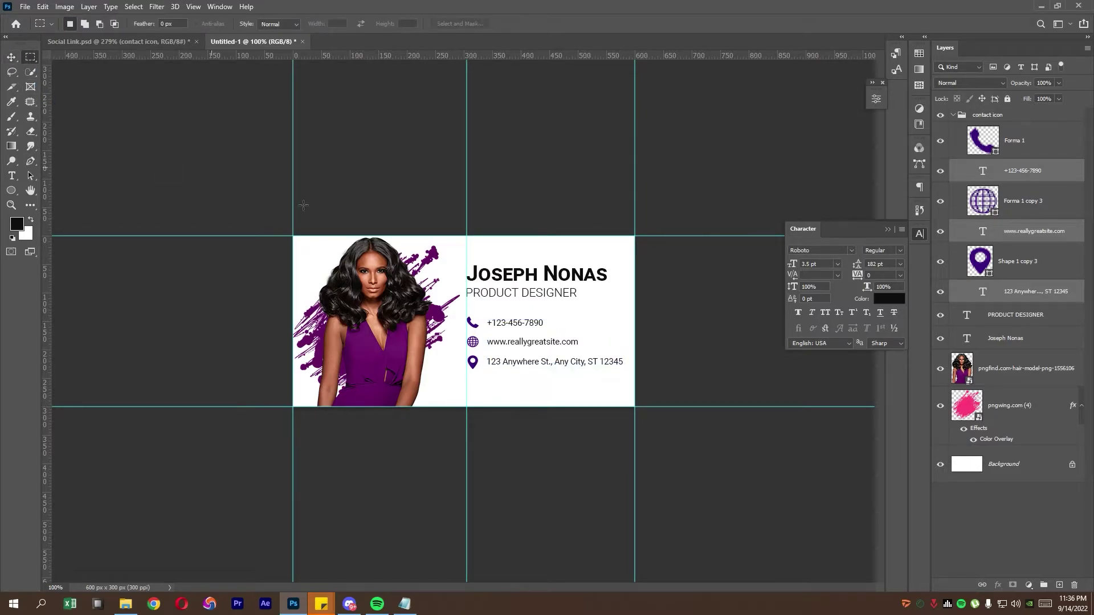
pyautogui.click(953, 115)
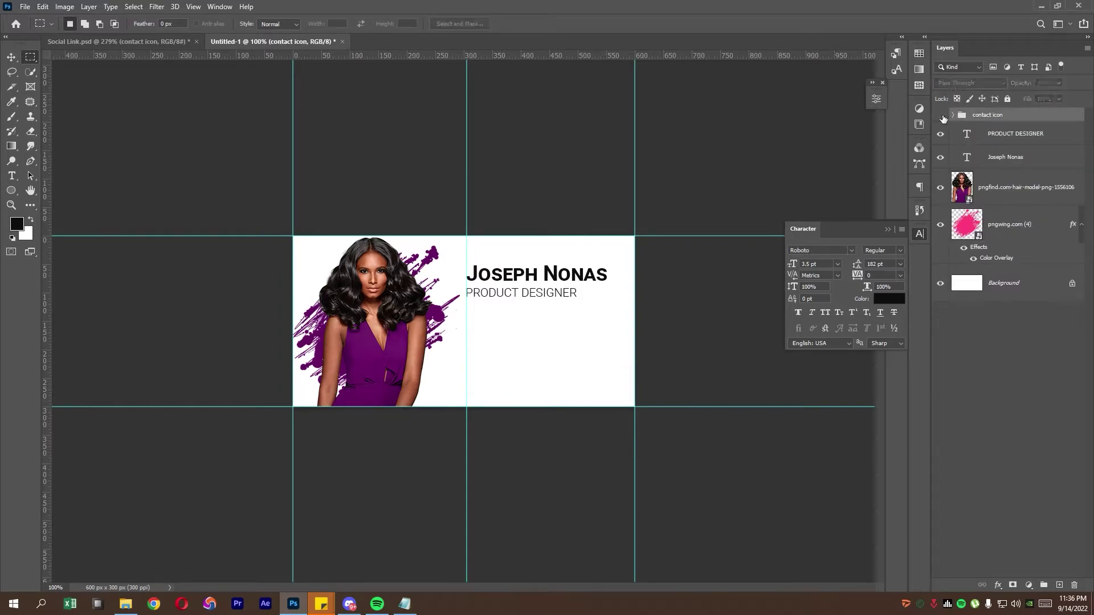
pyautogui.click(941, 115)
pyautogui.click(1012, 140)
pyautogui.keyDown('shift'); pyautogui.click(1011, 225); pyautogui.keyUp('shift')
pyautogui.hotkey('ctrl', 'g')
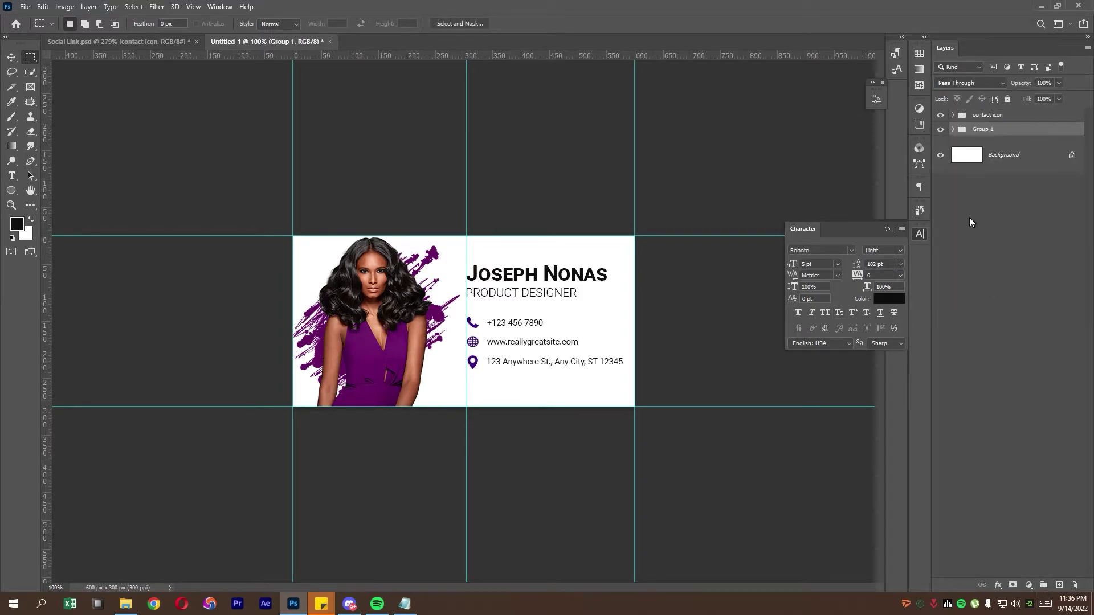
pyautogui.doubleClick(983, 129)
pyautogui.write('Profil')
pyautogui.write('e')
pyautogui.press('Return')
# - Add a merged Layer 1 on top and convert it to a smart object
pyautogui.click(1059, 585)
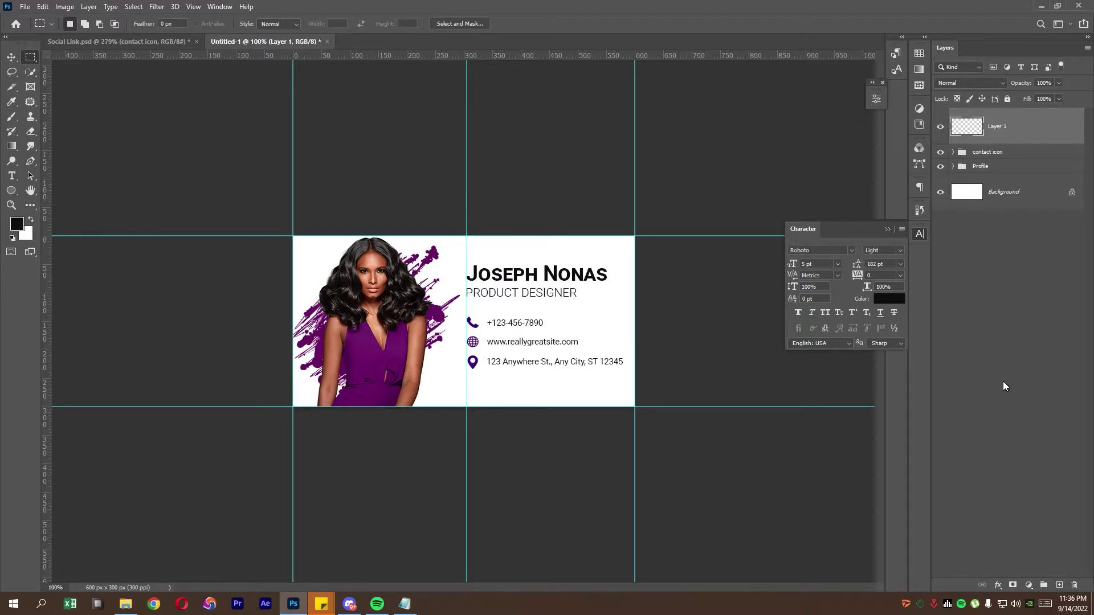
pyautogui.rightClick(1004, 132)
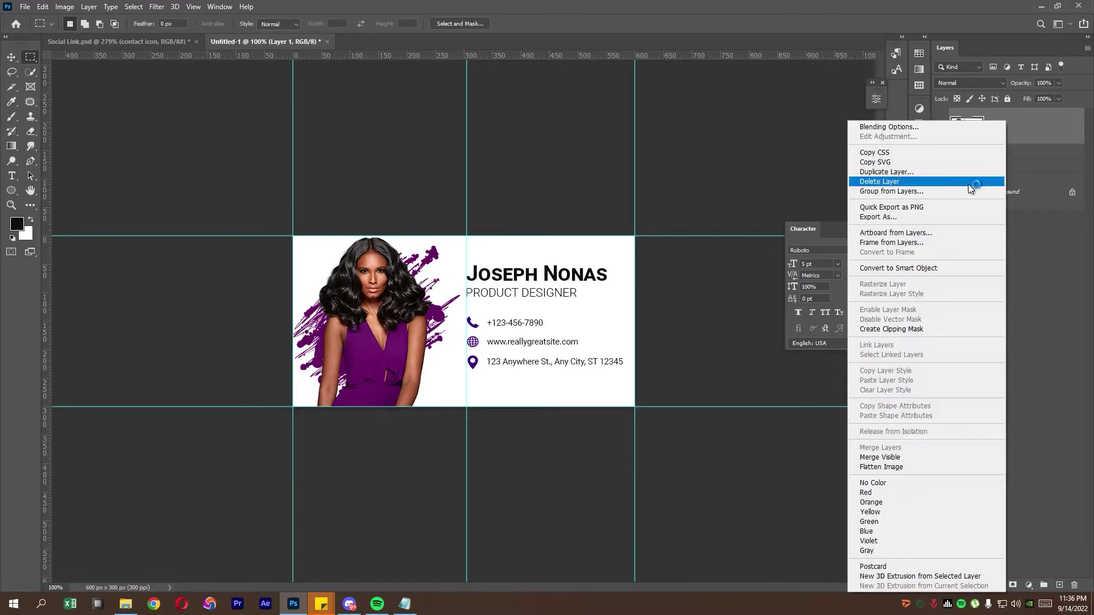
pyautogui.click(938, 266)
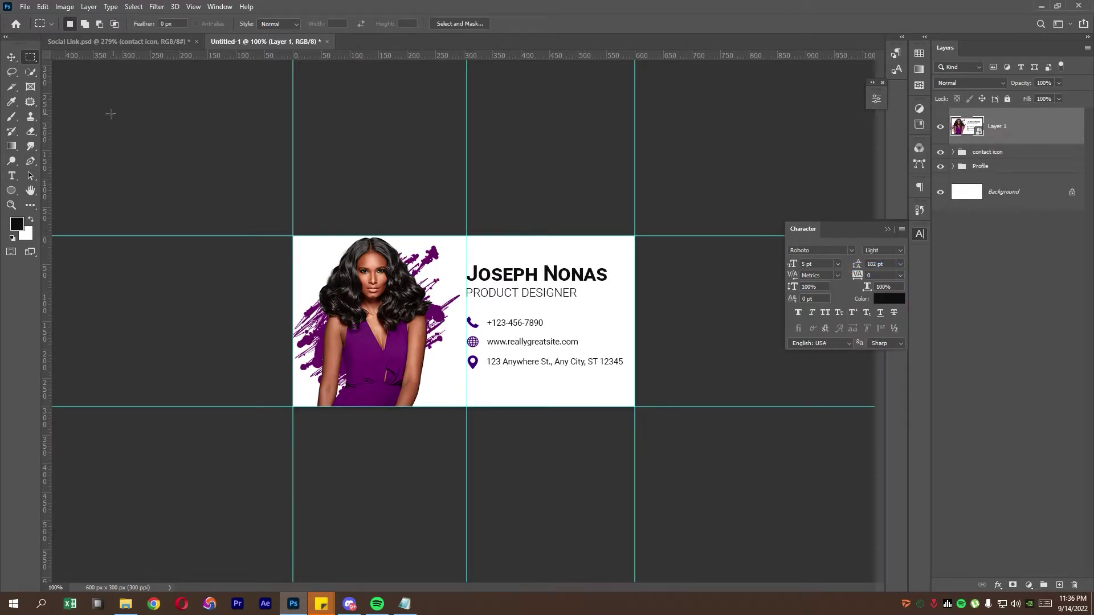
pyautogui.rightClick(12, 87)
# - Centre the vertical guide on the card and slice off the photo half
pyautogui.click(33, 106)
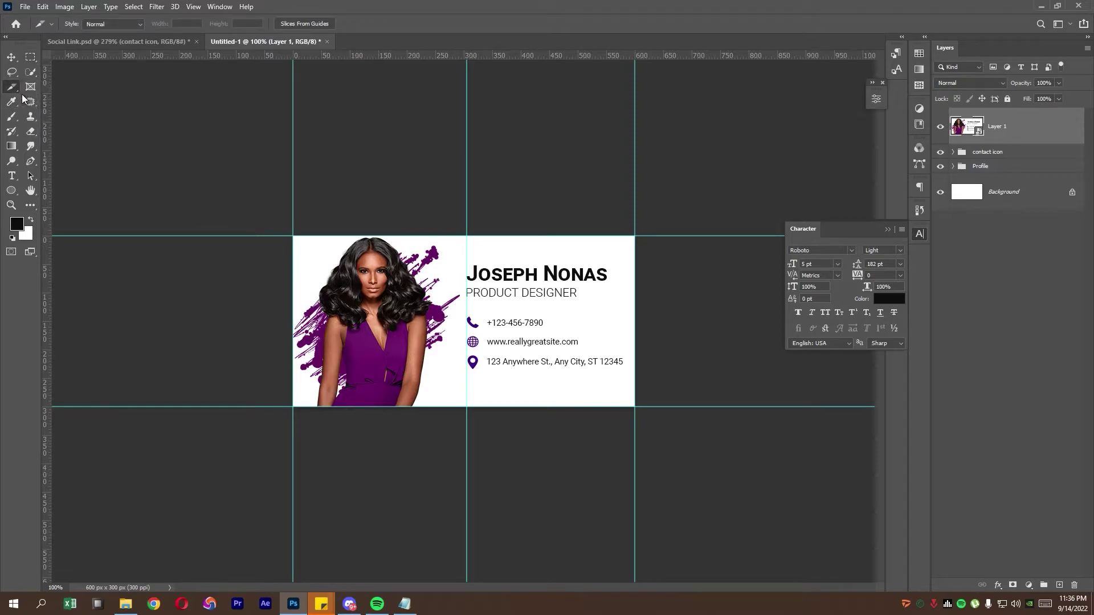
pyautogui.rightClick(12, 87)
pyautogui.click(51, 109)
pyautogui.moveTo(299, 233); pyautogui.dragTo(467, 405)
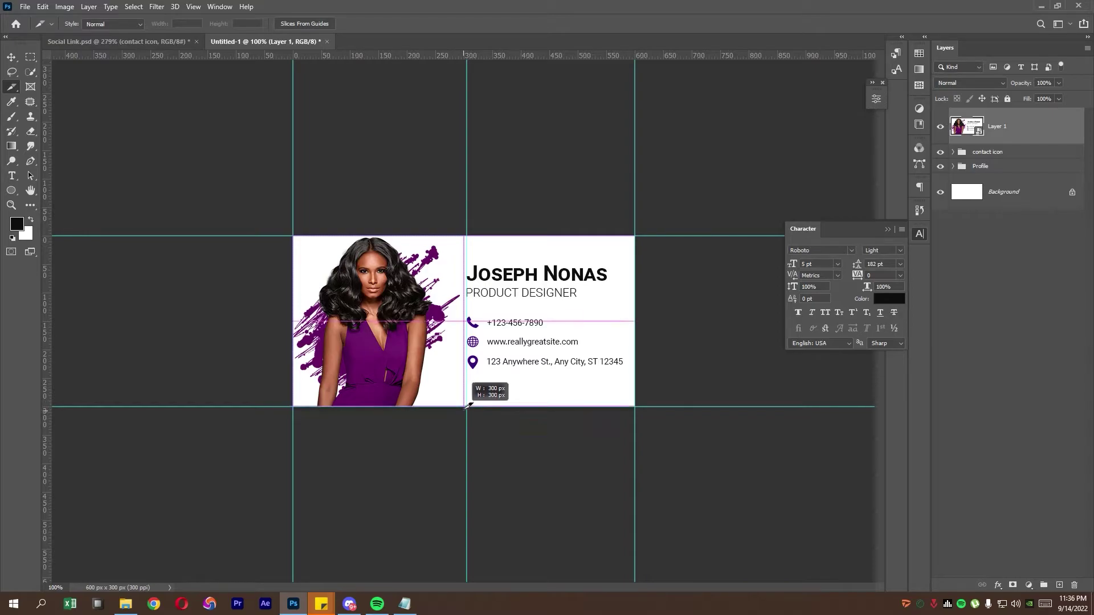
pyautogui.hotkey('ctrl', '+')
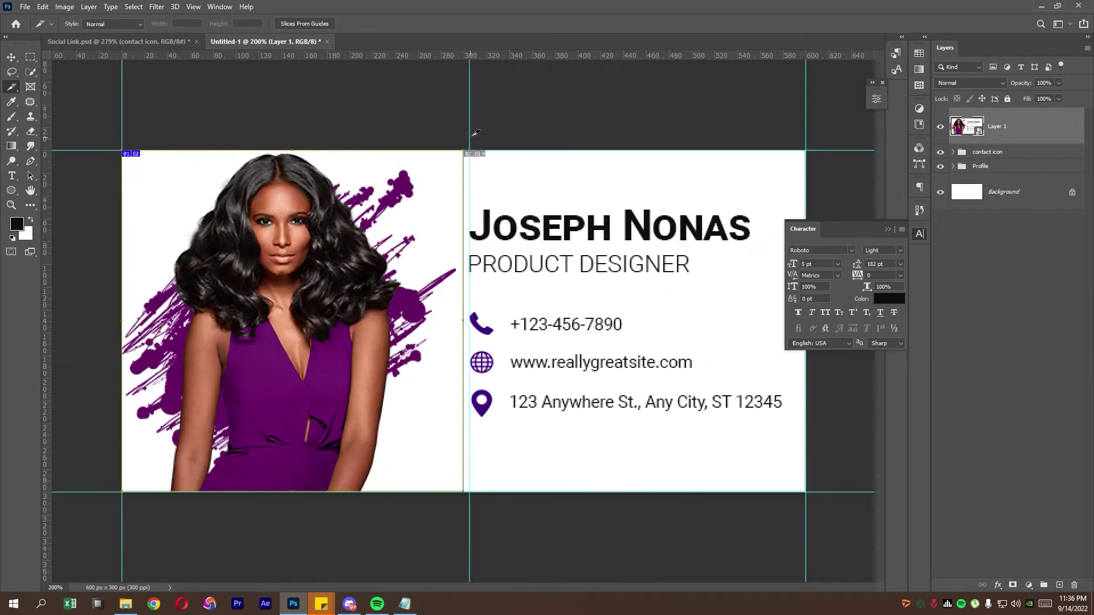
pyautogui.press('v')
pyautogui.moveTo(467, 103); pyautogui.dragTo(466, 103)
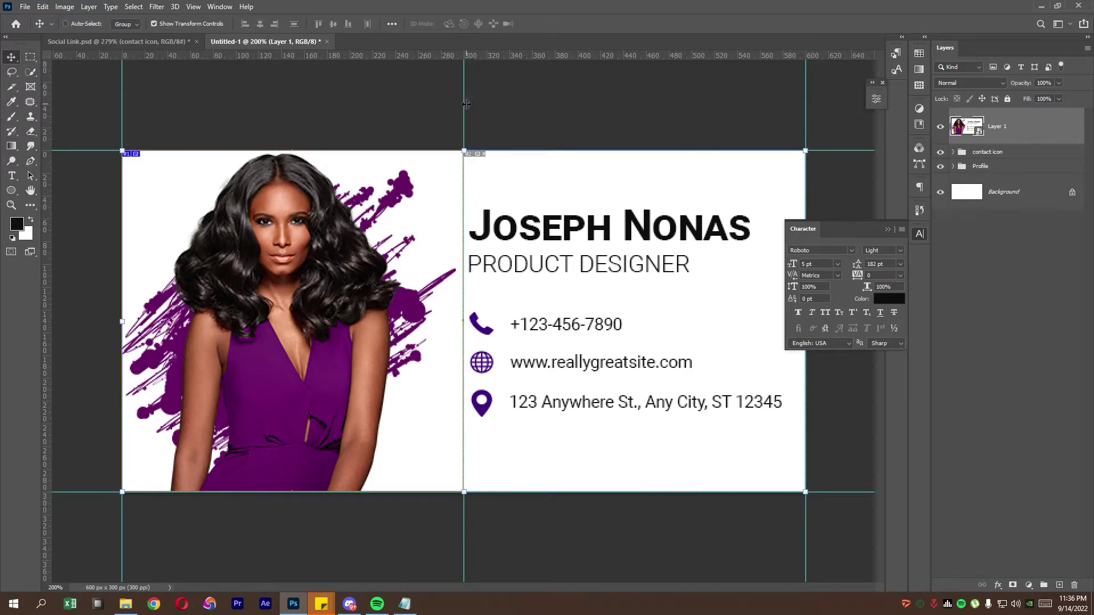
pyautogui.click(11, 86)
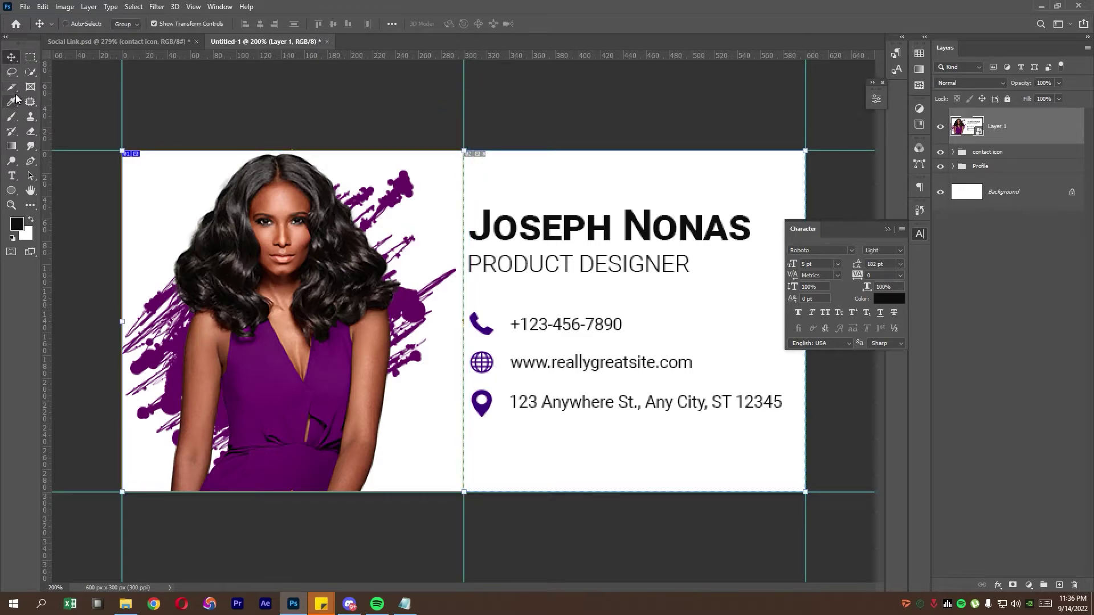
pyautogui.click(877, 229)
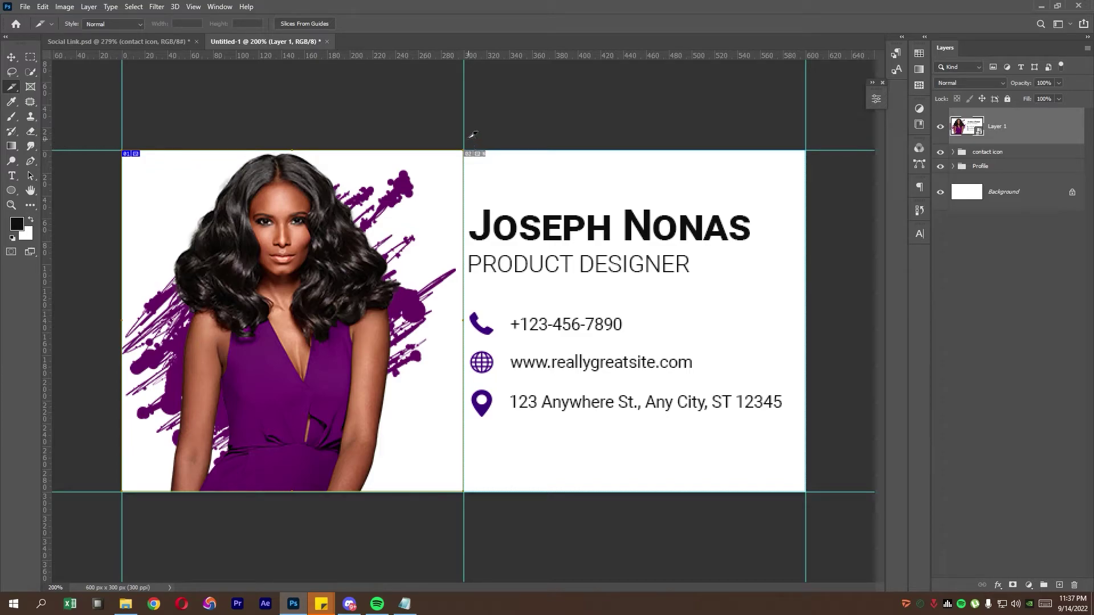
pyautogui.moveTo(472, 134)
pyautogui.mouseDown()
pyautogui.moveTo(776, 298)
pyautogui.moveTo(808, 293)
pyautogui.mouseUp()
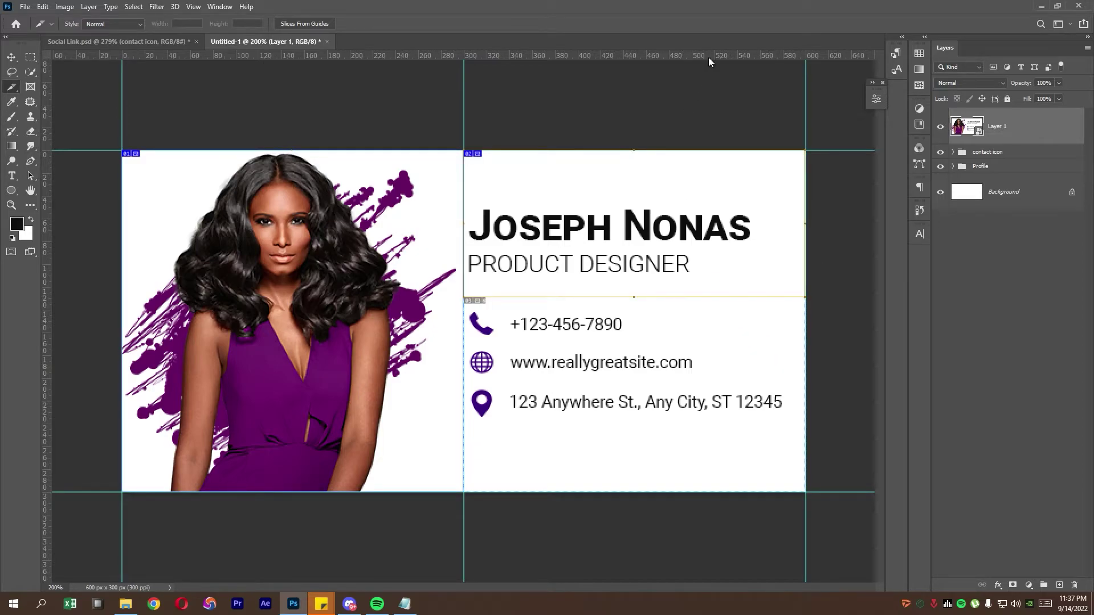
# - Add horizontal guides at 167.5 and 203.5 px, then slice the phone, website and address rows
pyautogui.moveTo(709, 56); pyautogui.dragTo(698, 341)
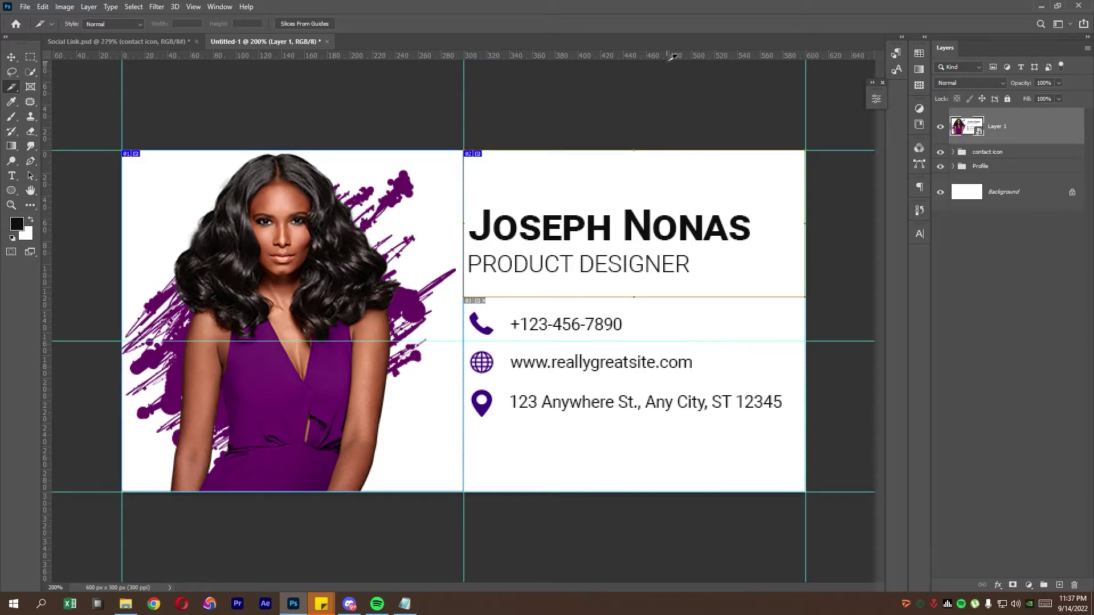
pyautogui.moveTo(675, 55); pyautogui.dragTo(667, 380)
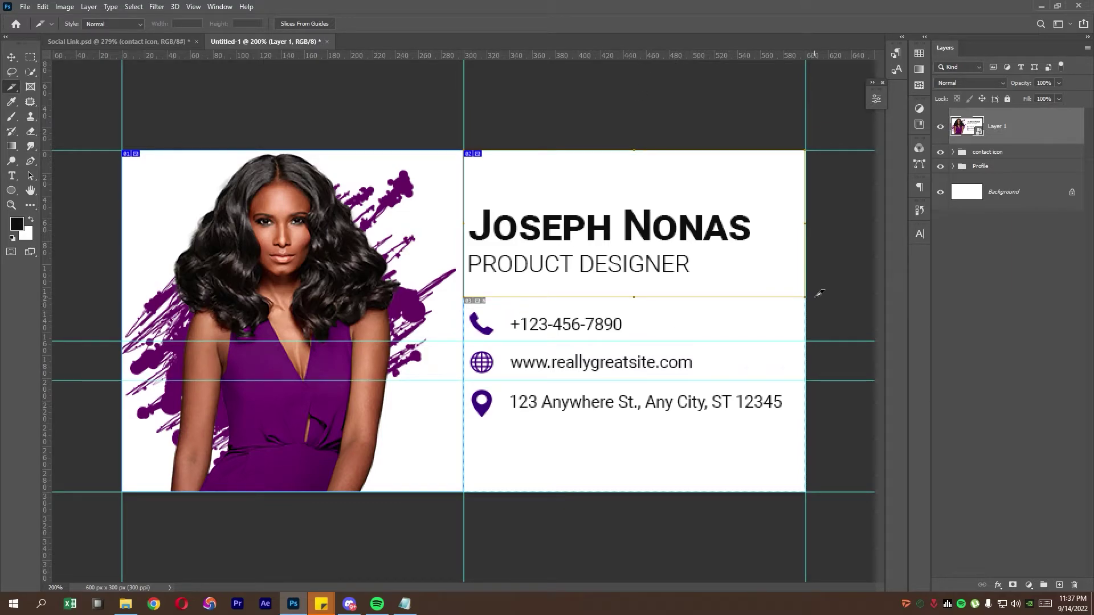
pyautogui.moveTo(814, 298)
pyautogui.mouseDown()
pyautogui.moveTo(465, 334)
pyautogui.moveTo(471, 340)
pyautogui.mouseUp()
pyautogui.moveTo(821, 337); pyautogui.dragTo(470, 379)
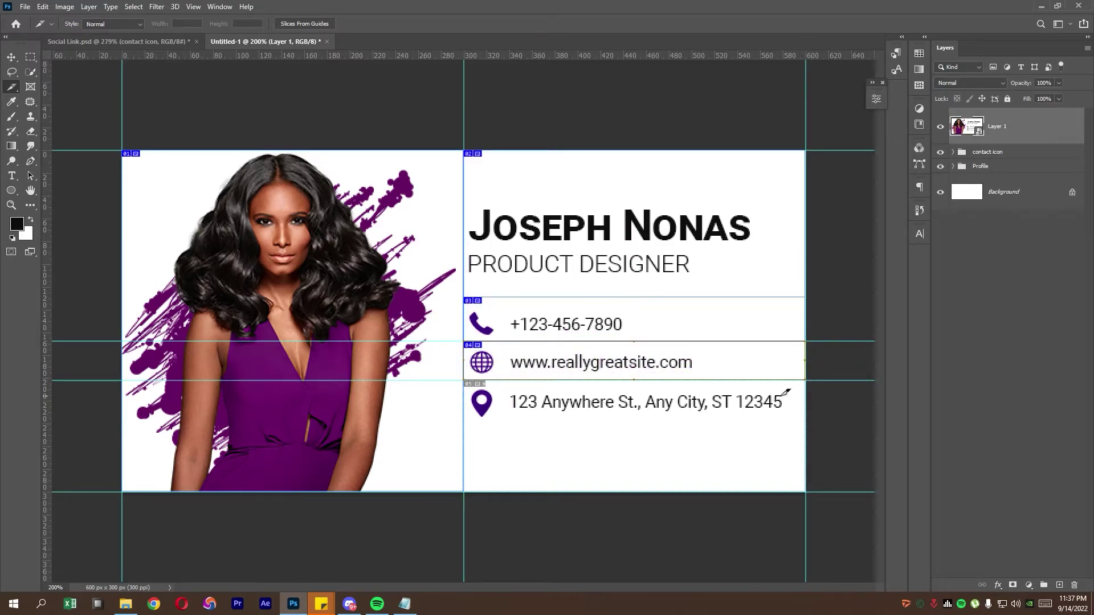
pyautogui.moveTo(816, 380); pyautogui.dragTo(469, 487)
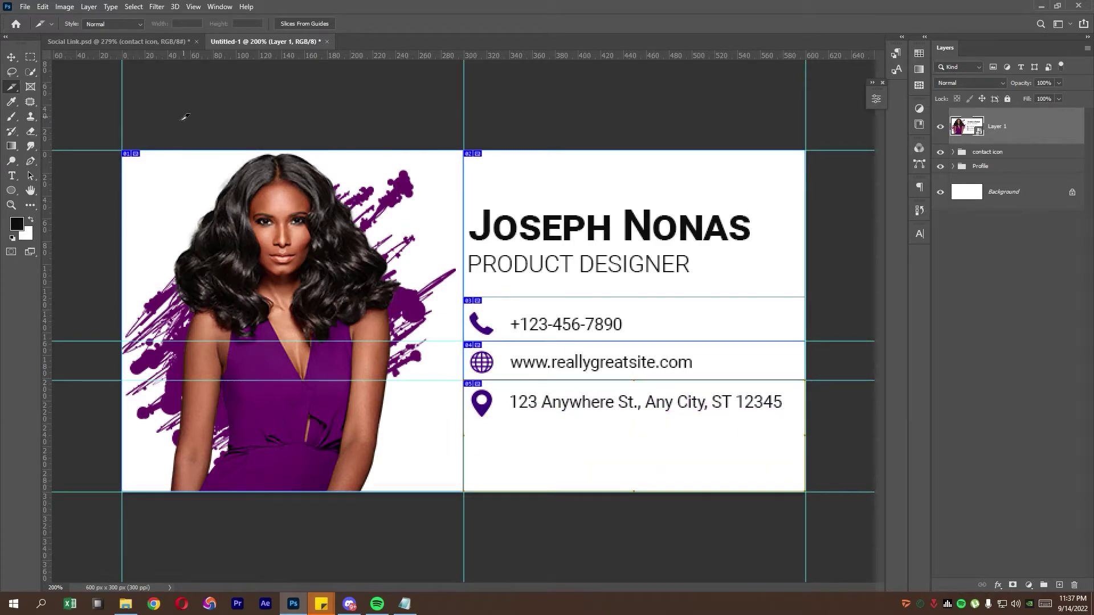
# - Name the photo slice BG1 and the name block slice BG2
pyautogui.rightClick(171, 223)
pyautogui.click(194, 237)
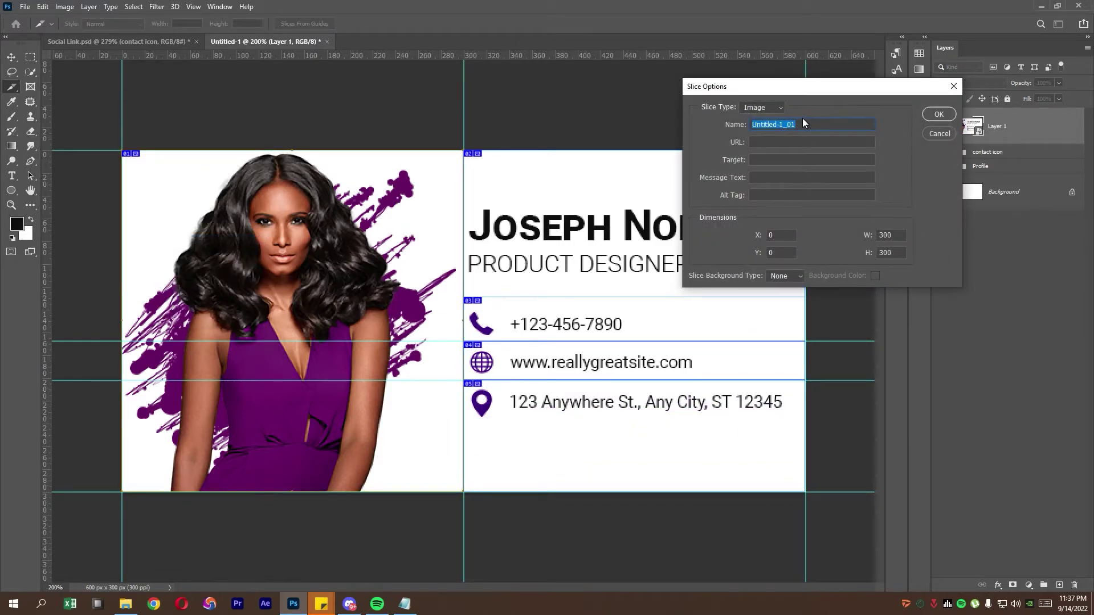
pyautogui.write('BG1')
pyautogui.click(938, 114)
pyautogui.rightClick(567, 214)
pyautogui.click(585, 236)
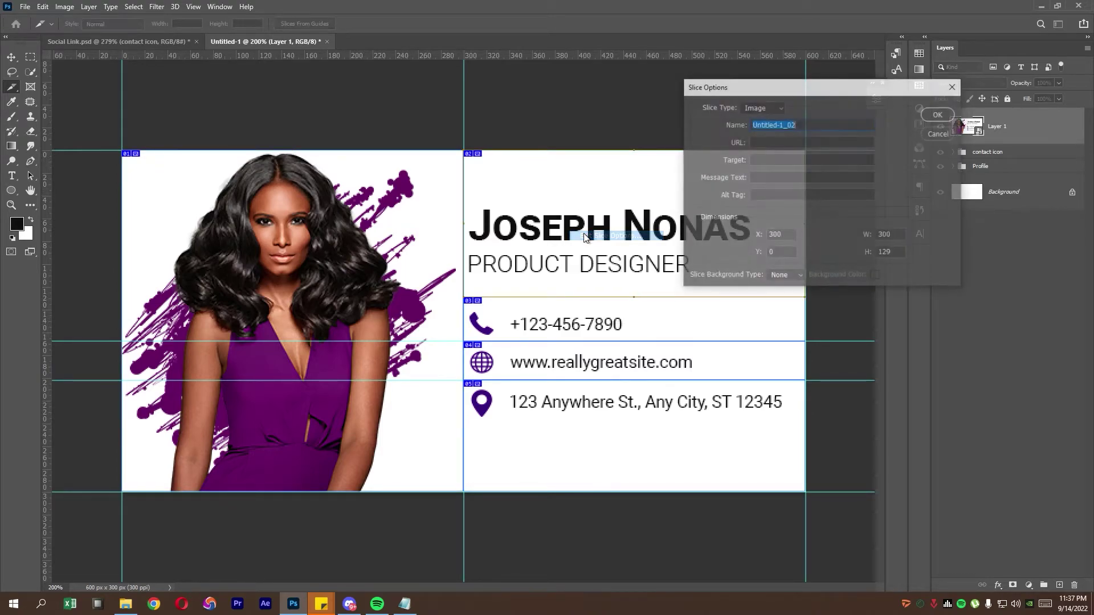
pyautogui.write('NG')
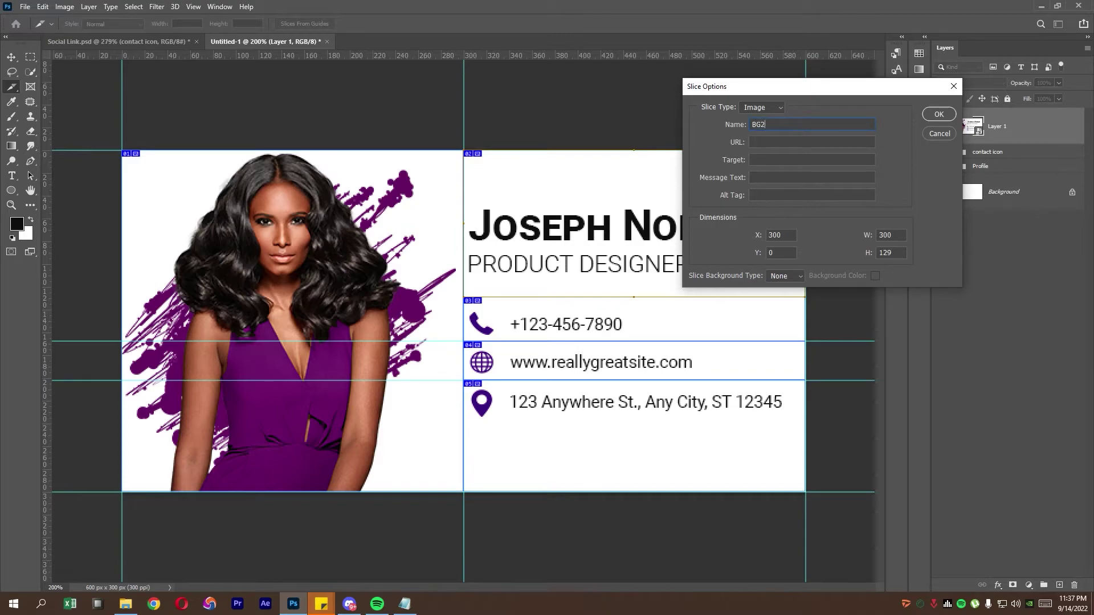
pyautogui.click(938, 114)
# - Name the phone, website and address slices, giving phone a tel: link and website its URL
pyautogui.rightClick(579, 310)
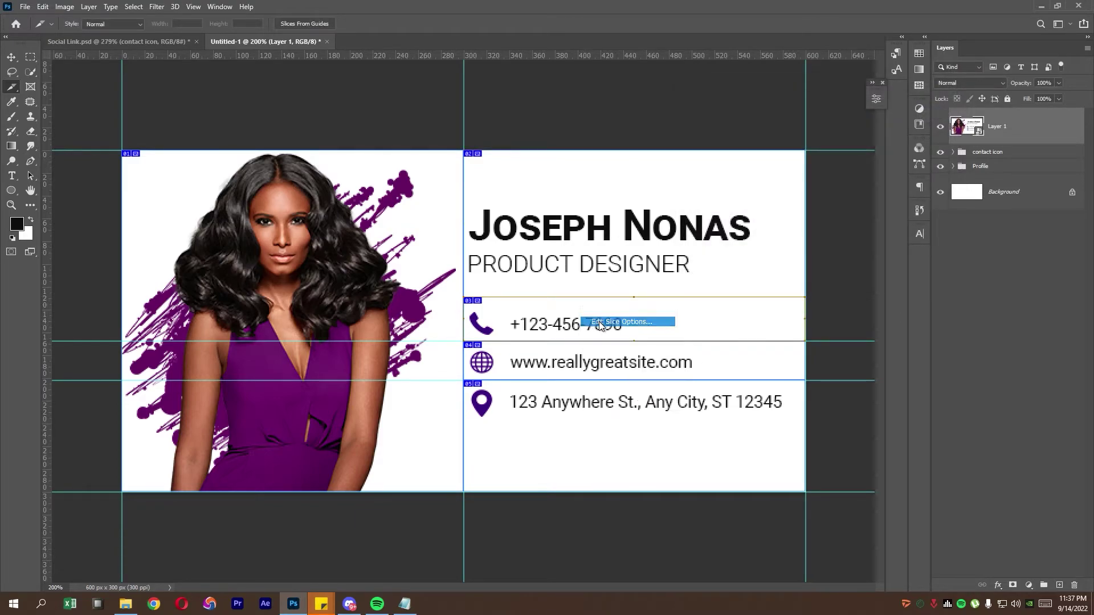
pyautogui.click(599, 325)
pyautogui.write('tel')
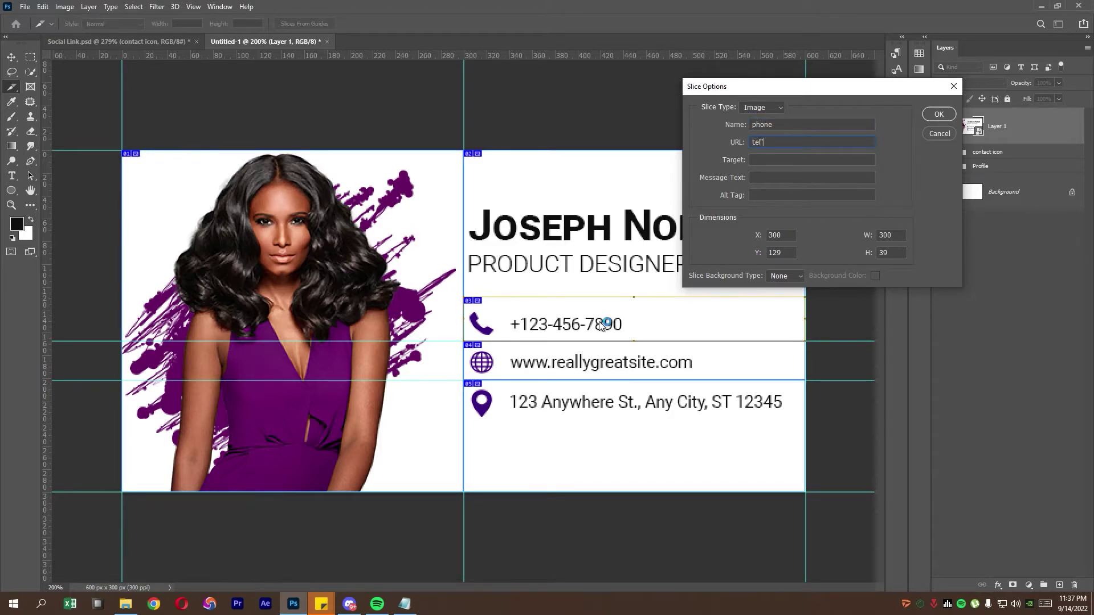
pyautogui.write(':123-')
pyautogui.write('456-7890')
pyautogui.click(939, 114)
pyautogui.rightClick(596, 350)
pyautogui.click(610, 373)
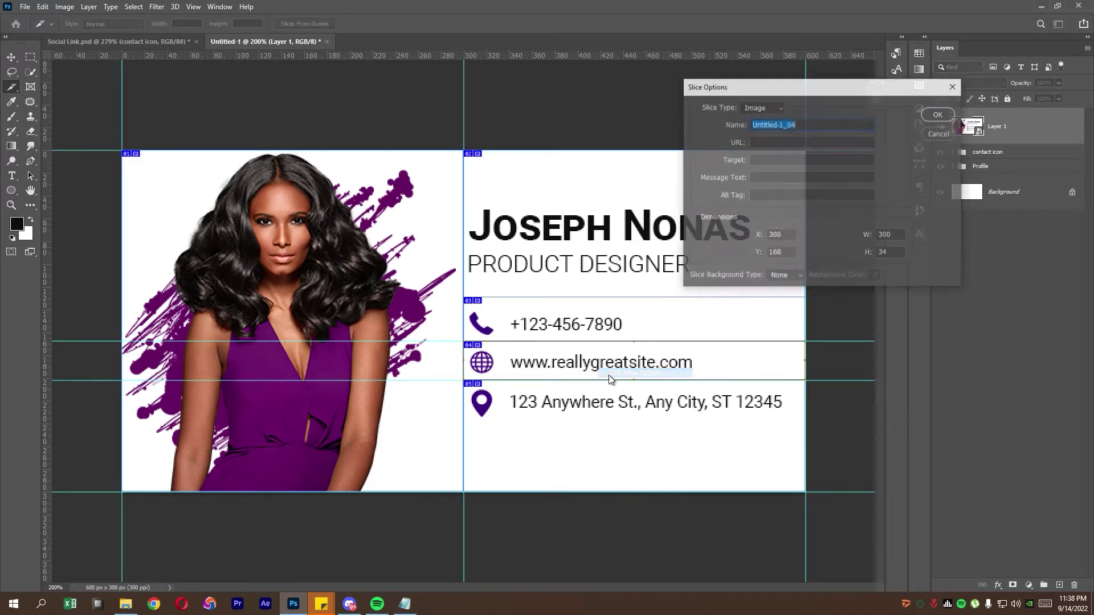
pyautogui.write('www.youtube.com')
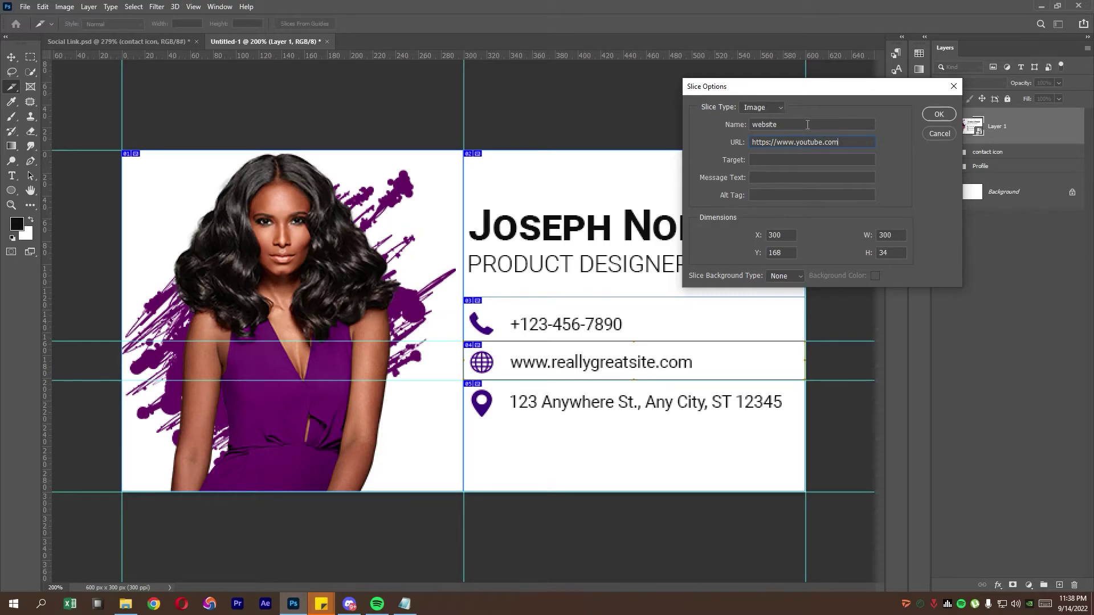
pyautogui.click(938, 114)
pyautogui.rightClick(602, 401)
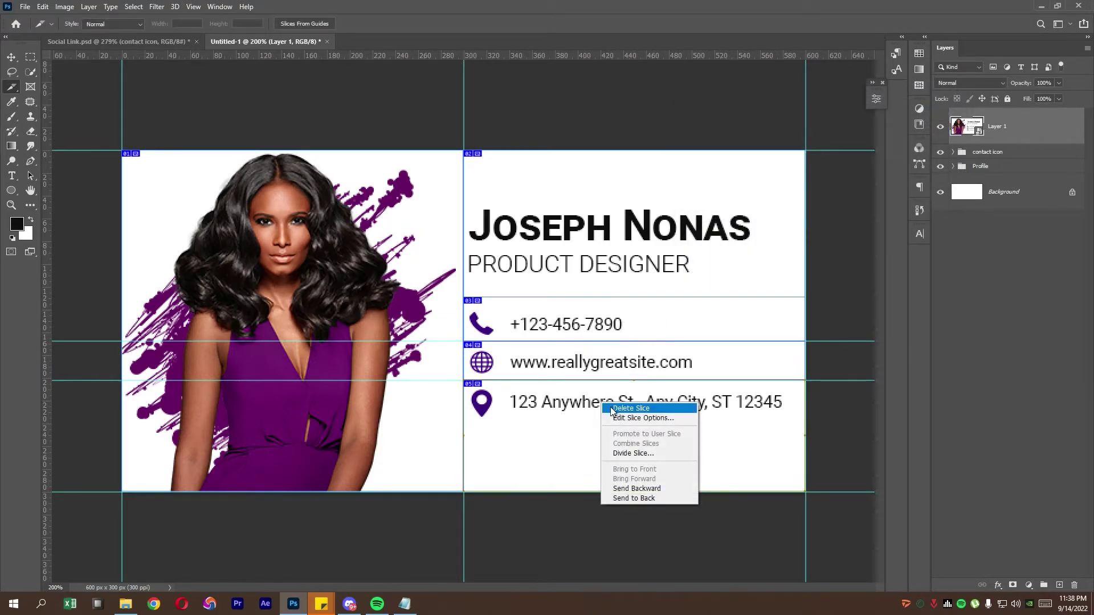
pyautogui.click(621, 415)
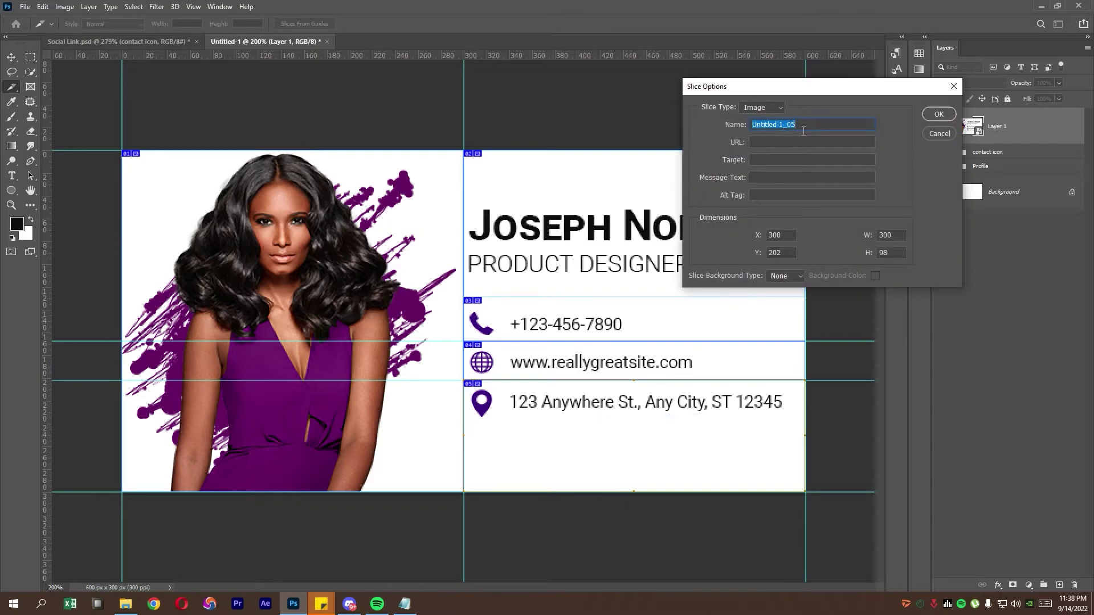
pyautogui.write('address')
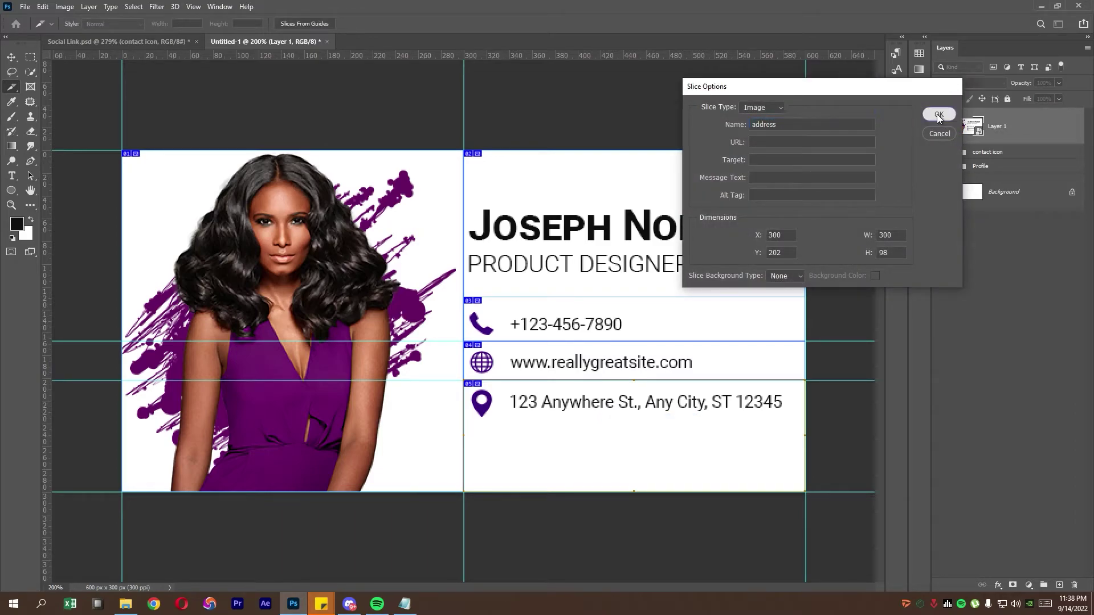
pyautogui.click(938, 115)
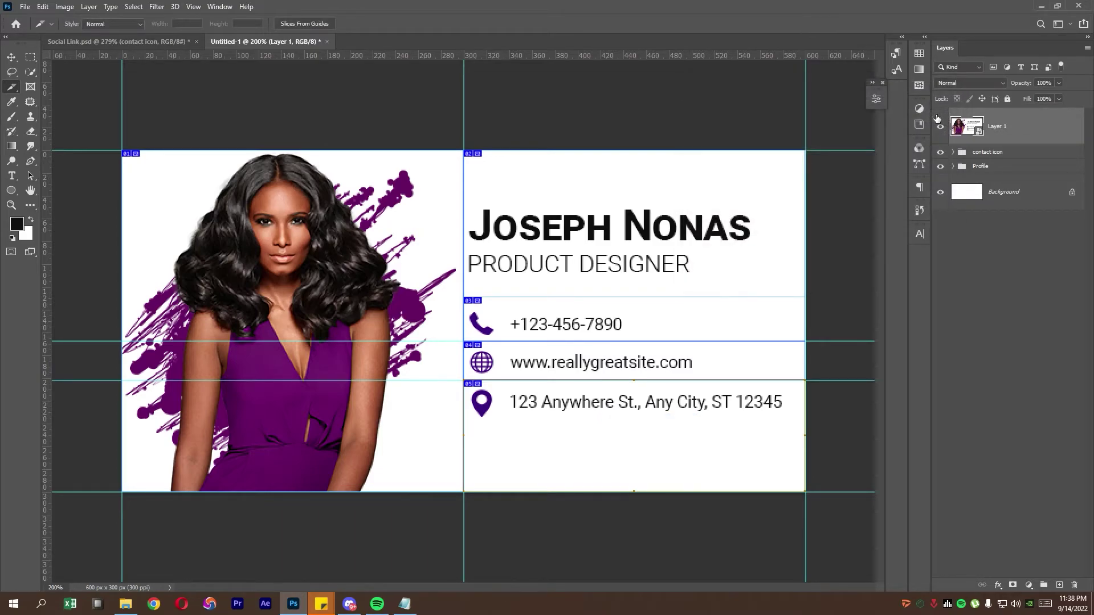
# - Preview the Save for Web export in a browser and copy its HTML code
pyautogui.click(25, 6)
pyautogui.moveTo(37, 172)
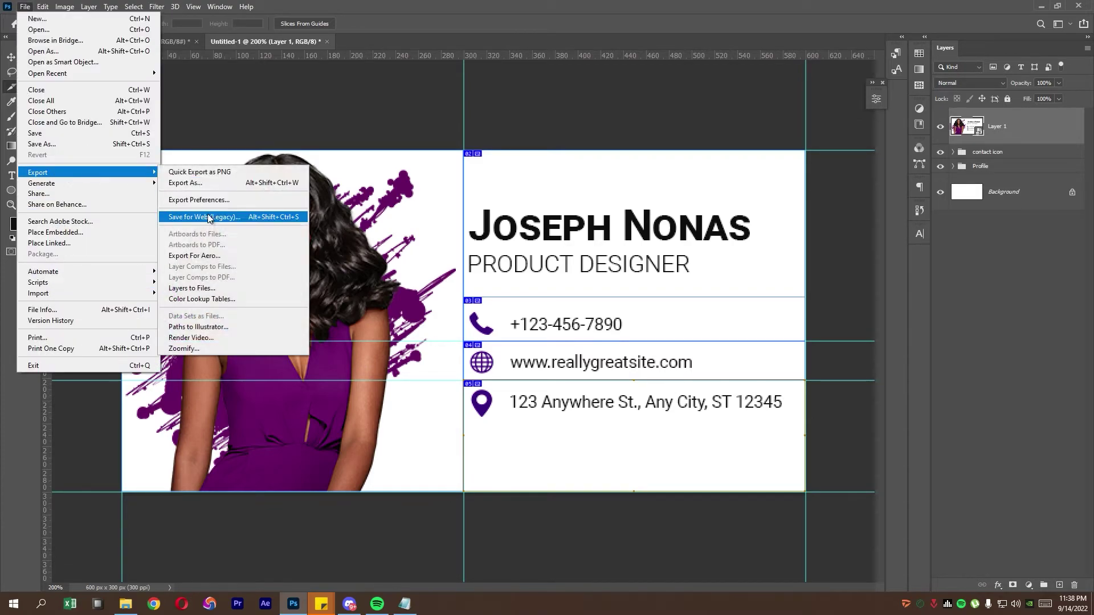
pyautogui.click(207, 217)
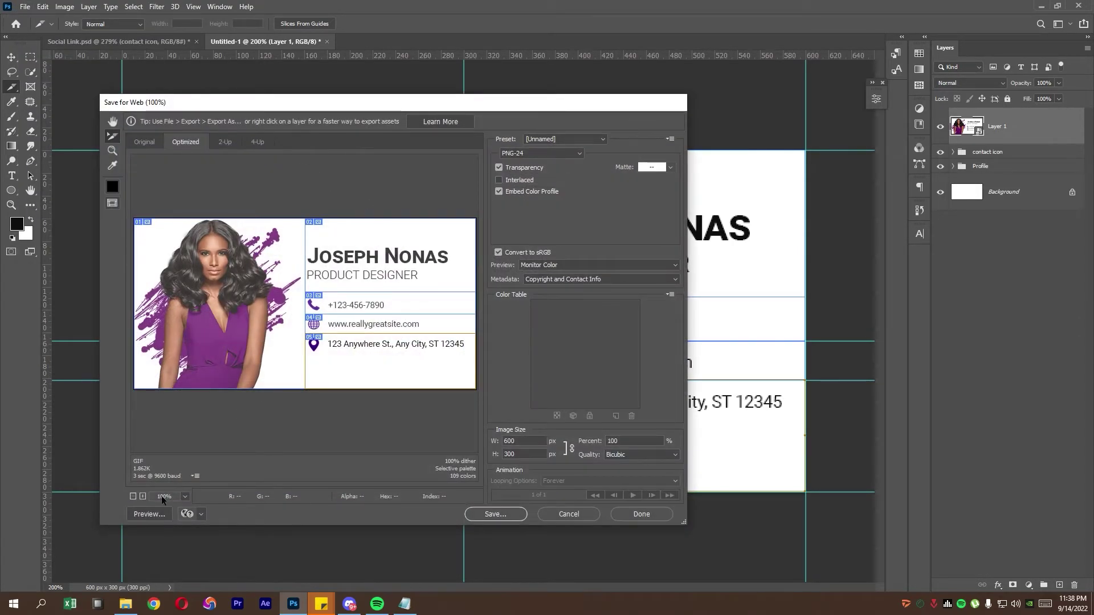
pyautogui.click(148, 515)
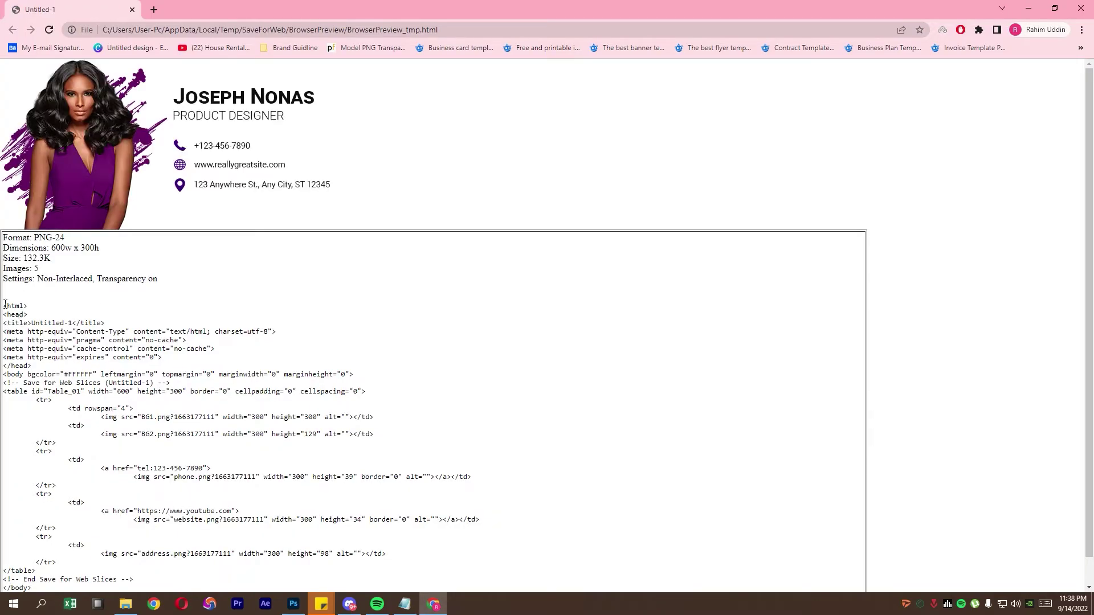
pyautogui.moveTo(4, 304); pyautogui.dragTo(156, 572)
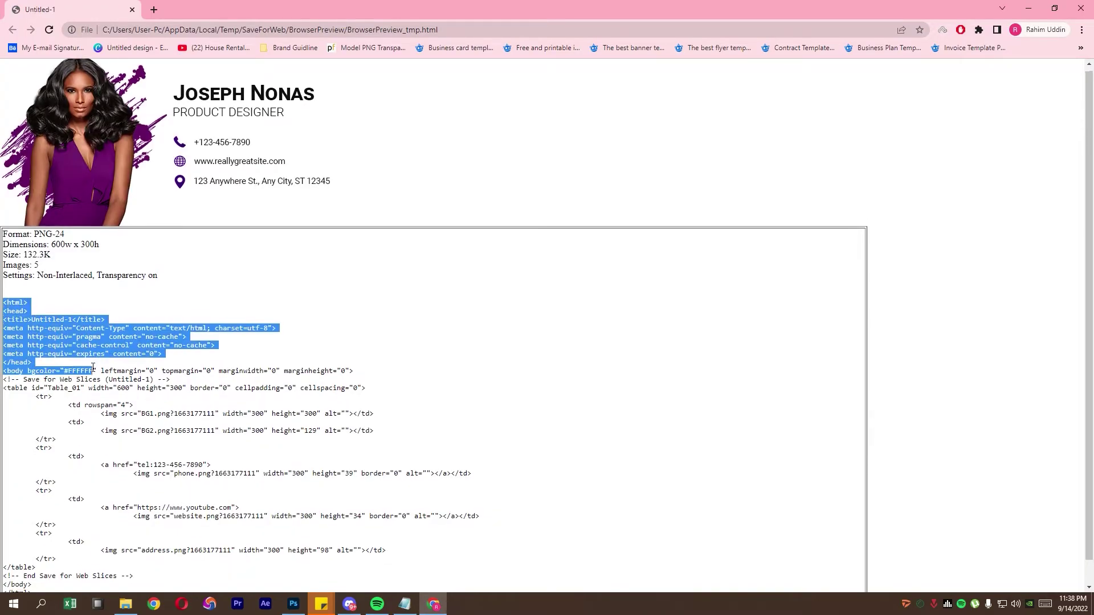
pyautogui.click(139, 348)
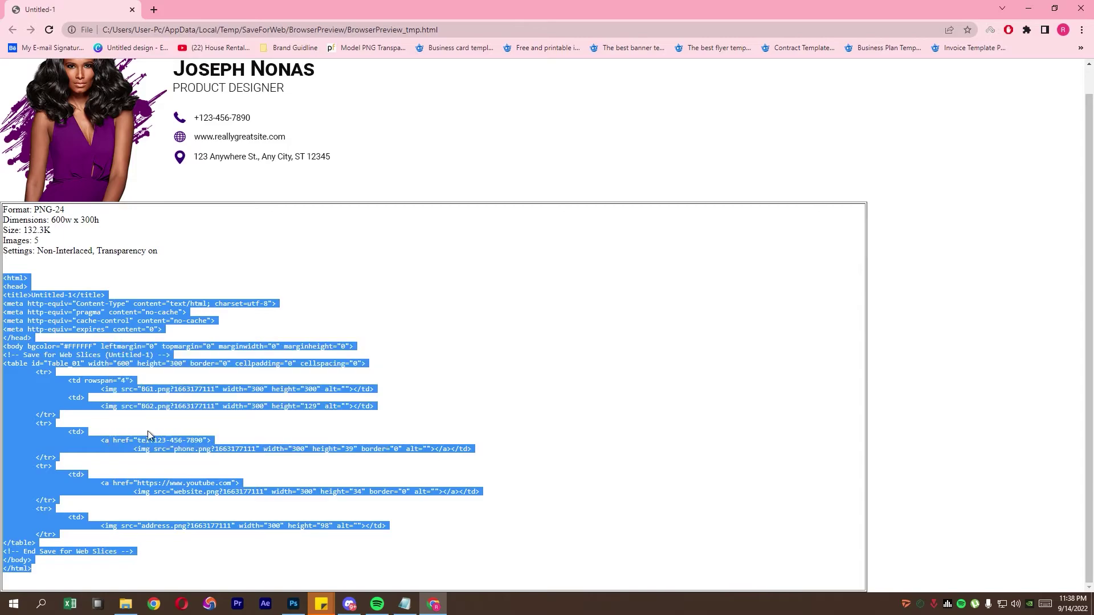
pyautogui.click(125, 604)
pyautogui.rightClick(335, 298)
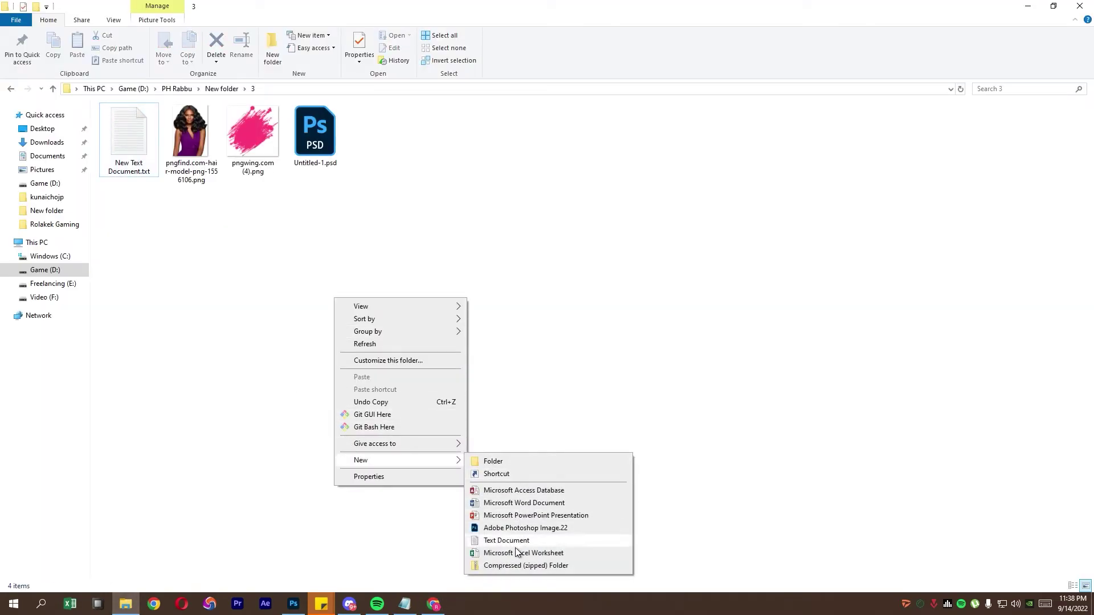
# - Create a new text file in the project folder and rename it Signature.html
pyautogui.click(509, 540)
pyautogui.write('Signature.txt')
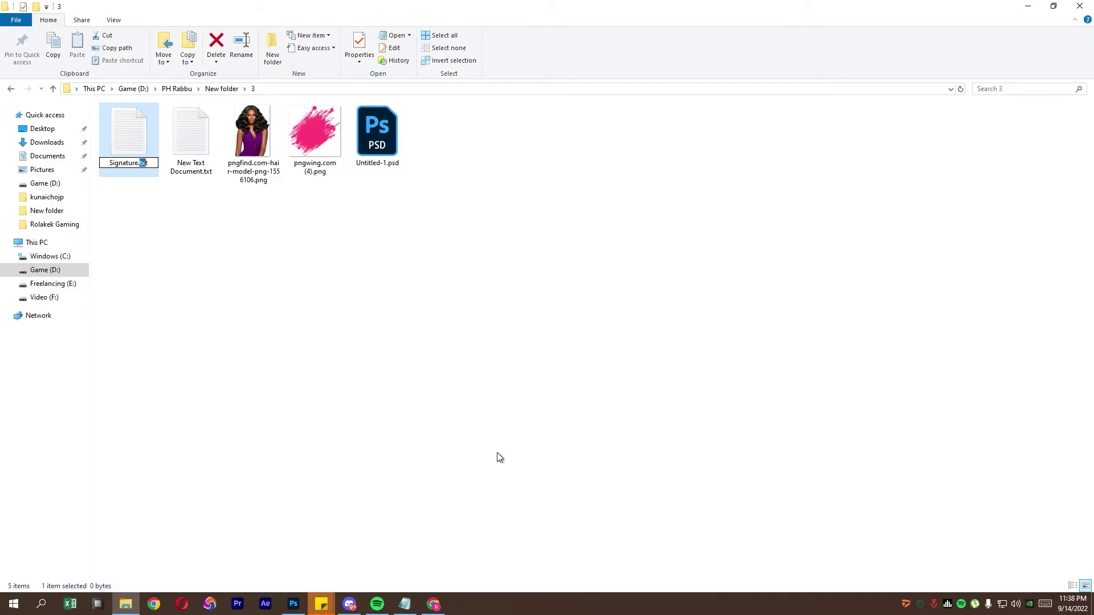
pyautogui.write('ml')
pyautogui.press('Return')
pyautogui.press('Return')
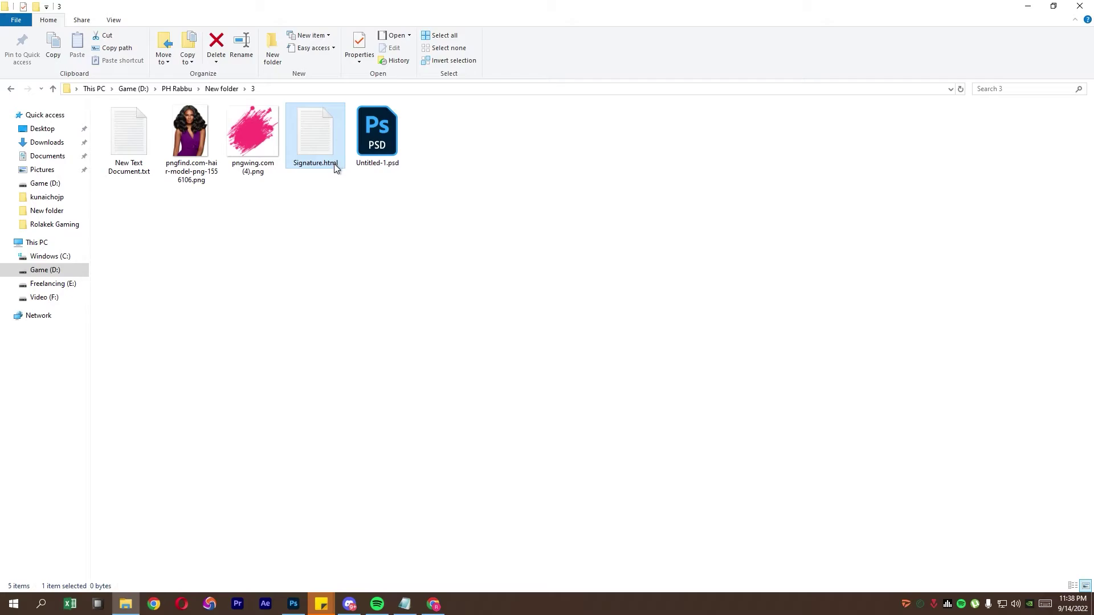
pyautogui.rightClick(335, 164)
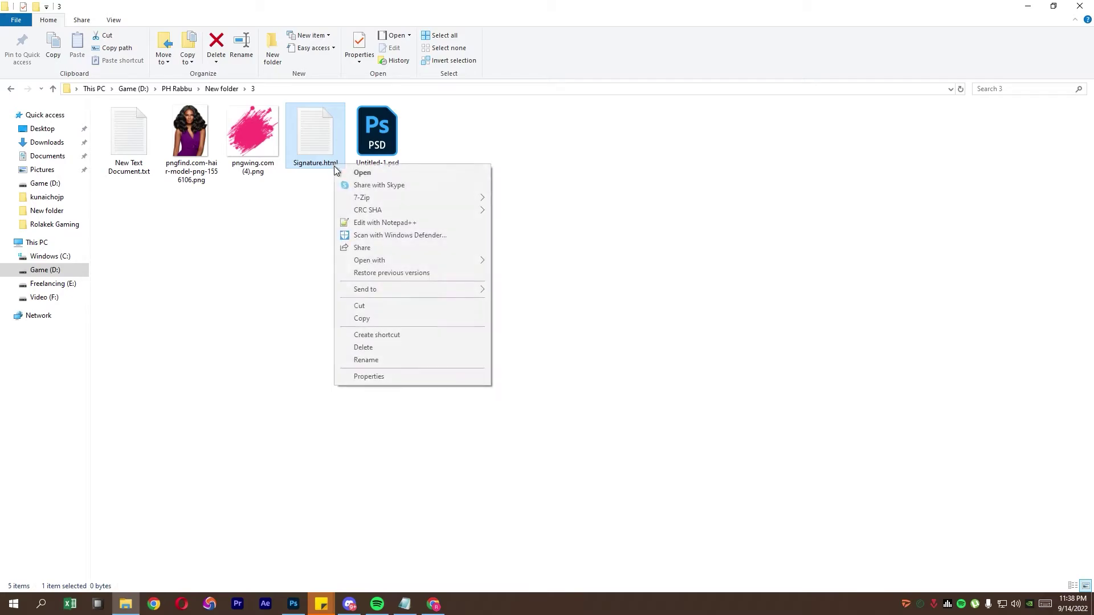
pyautogui.click(376, 174)
pyautogui.click(1029, 8)
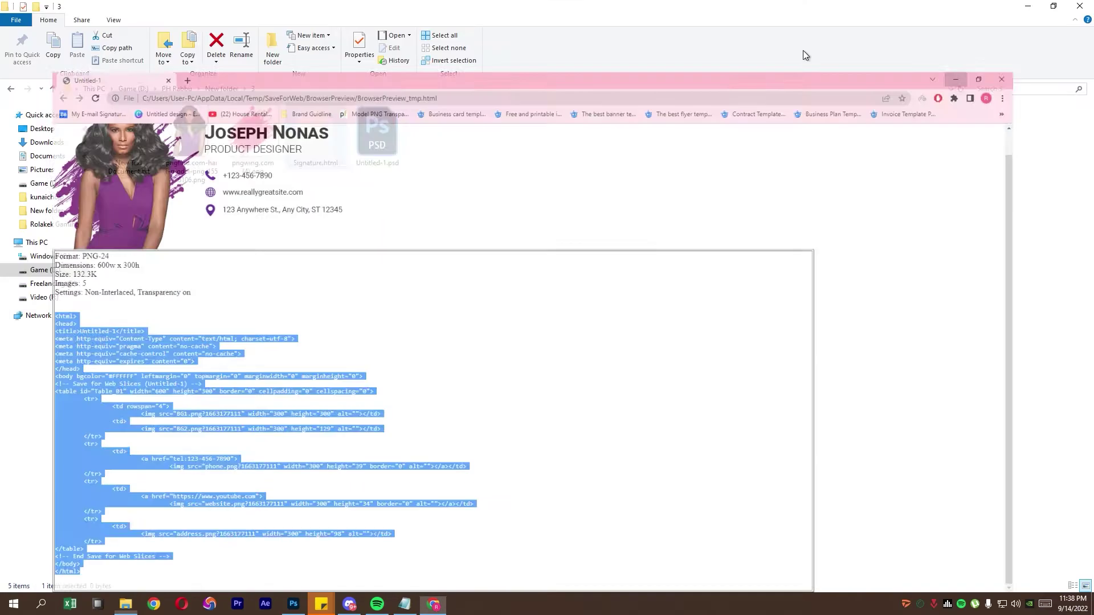
# - Paste the HTML into Signature.html in Notepad, save it, and open it in Chrome
pyautogui.rightClick(315, 138)
pyautogui.moveTo(350, 233)
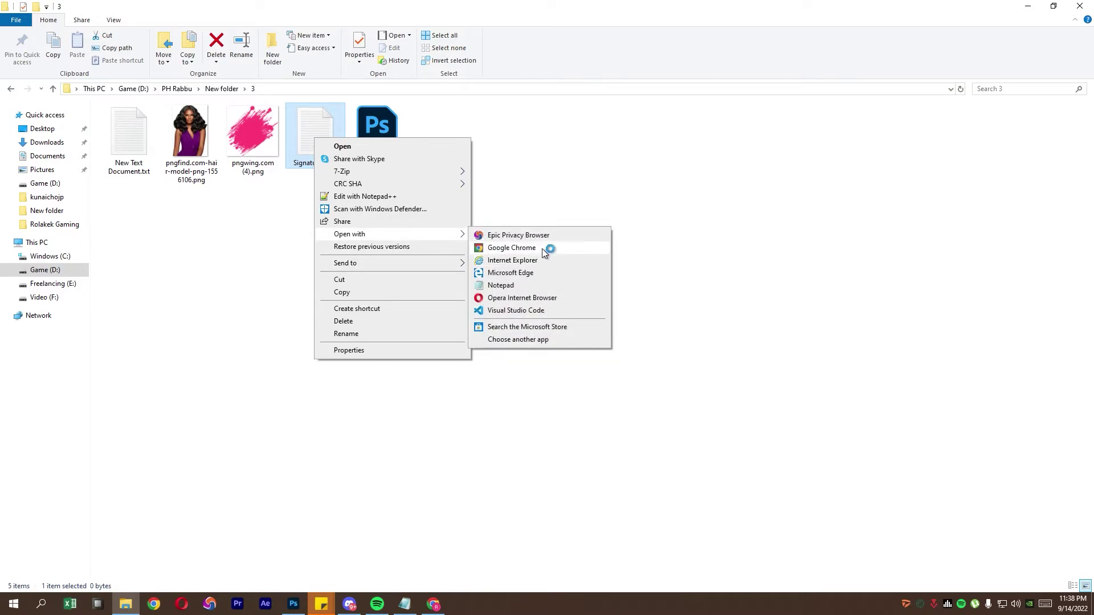
pyautogui.click(500, 285)
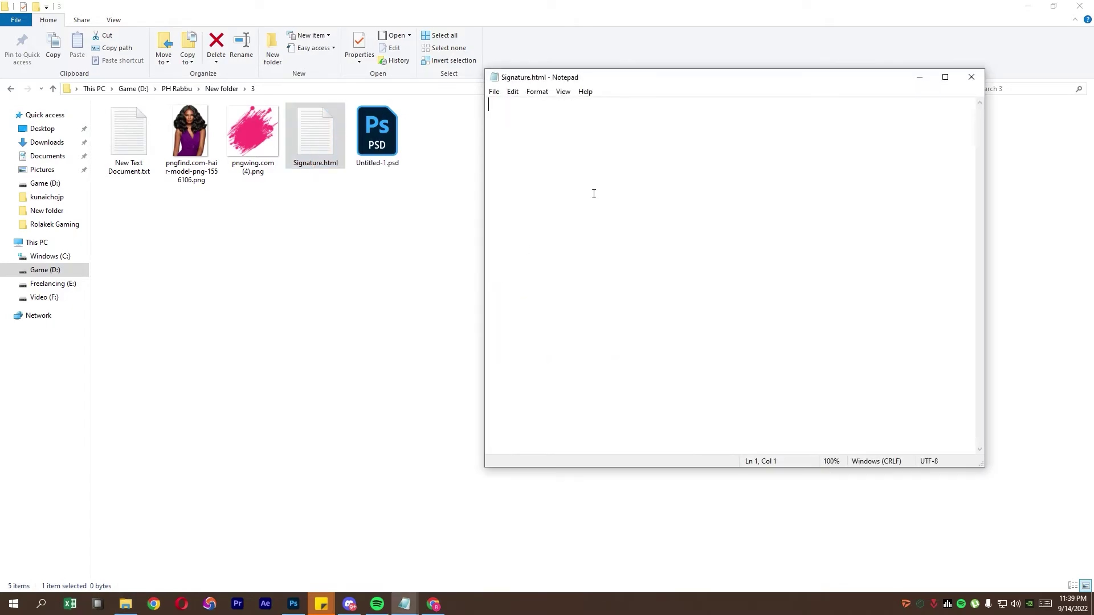
pyautogui.rightClick(591, 192)
pyautogui.click(651, 239)
pyautogui.click(963, 81)
pyautogui.click(514, 311)
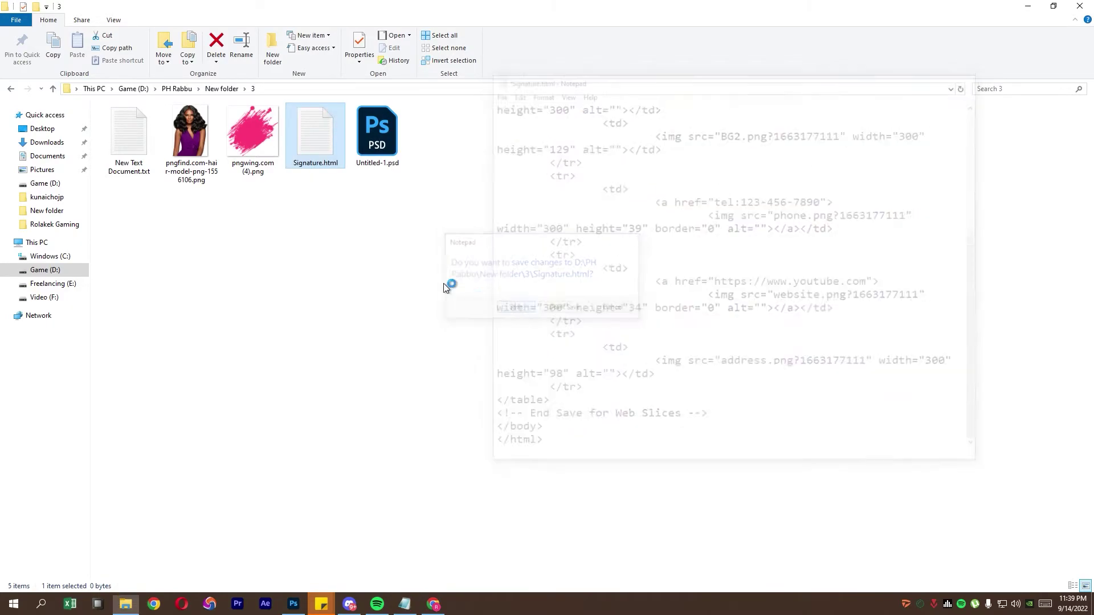
pyautogui.doubleClick(311, 148)
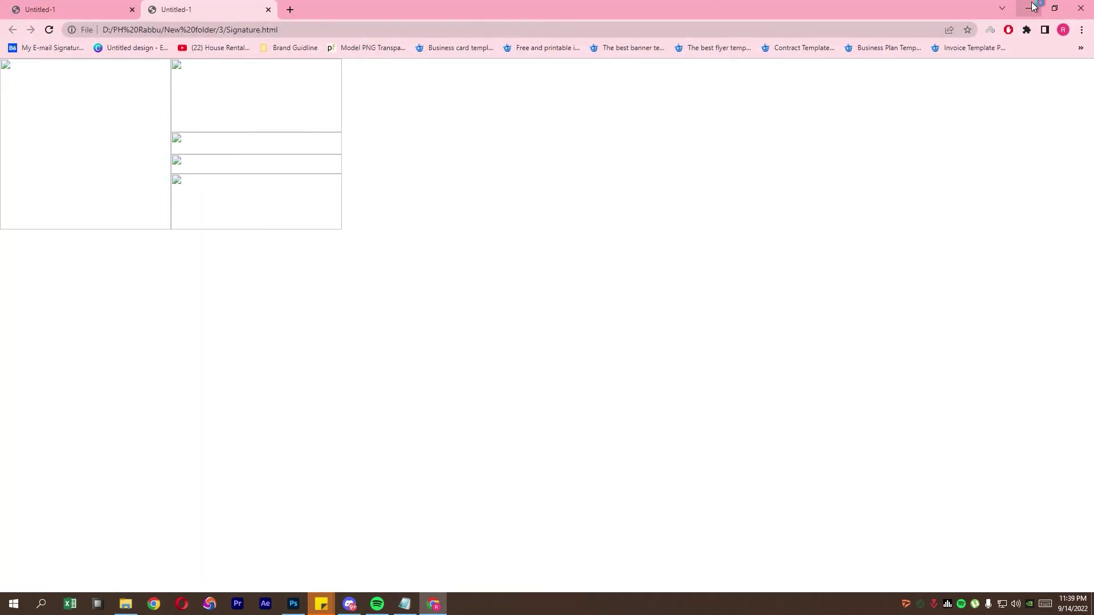
# - Back in Save for Web, keep PNG-24 format and start saving the optimized output
pyautogui.click(1033, 7)
pyautogui.click(293, 603)
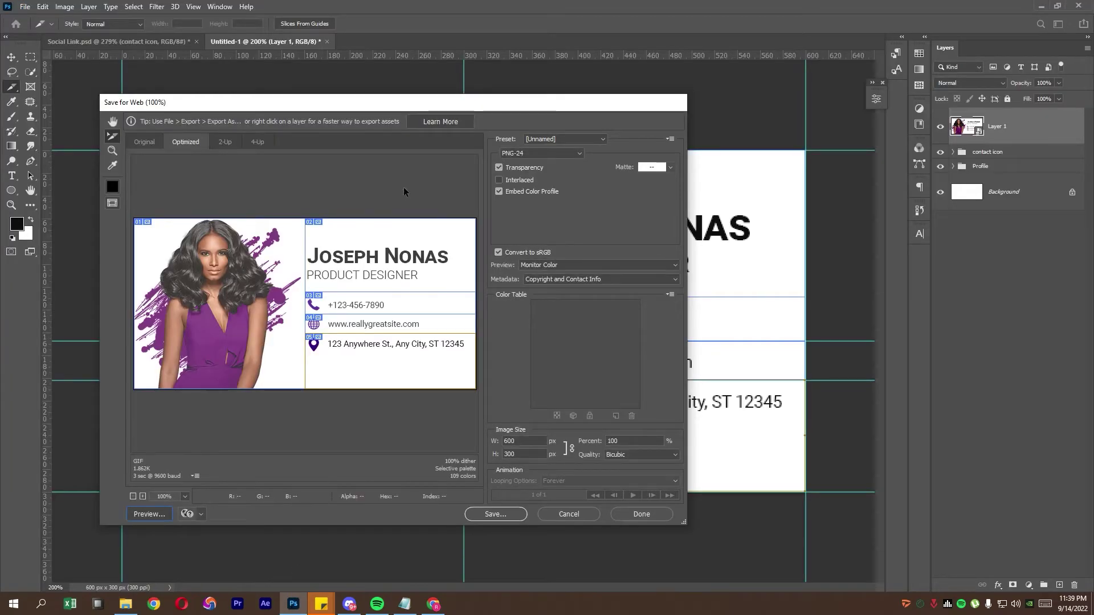
pyautogui.click(542, 152)
pyautogui.click(541, 175)
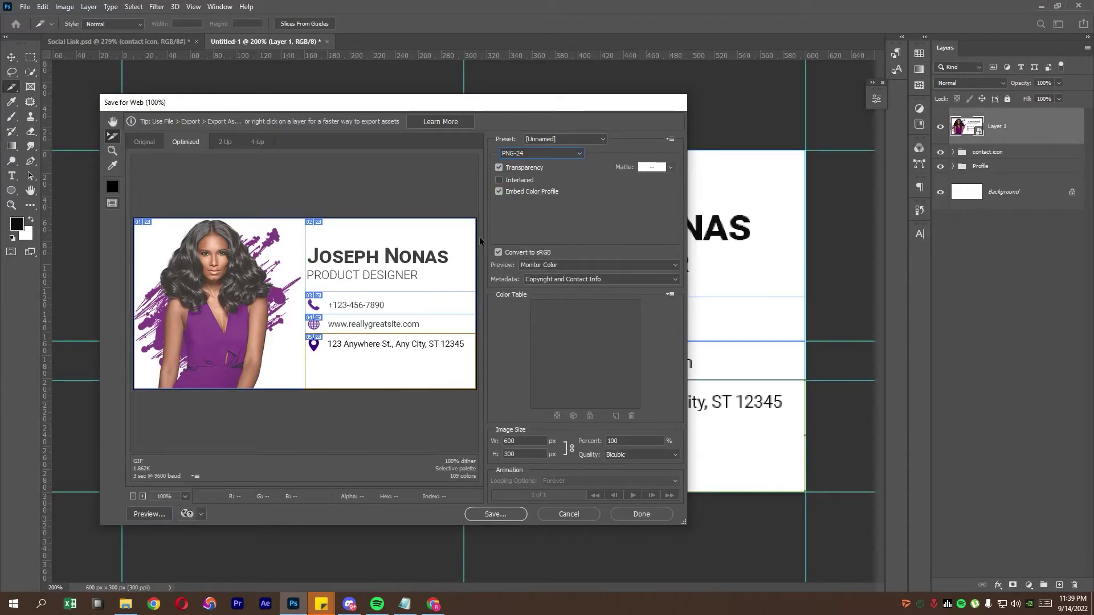
pyautogui.click(493, 514)
# - Save the export into a new folder, then check its images folder and the Chrome preview
pyautogui.rightClick(224, 251)
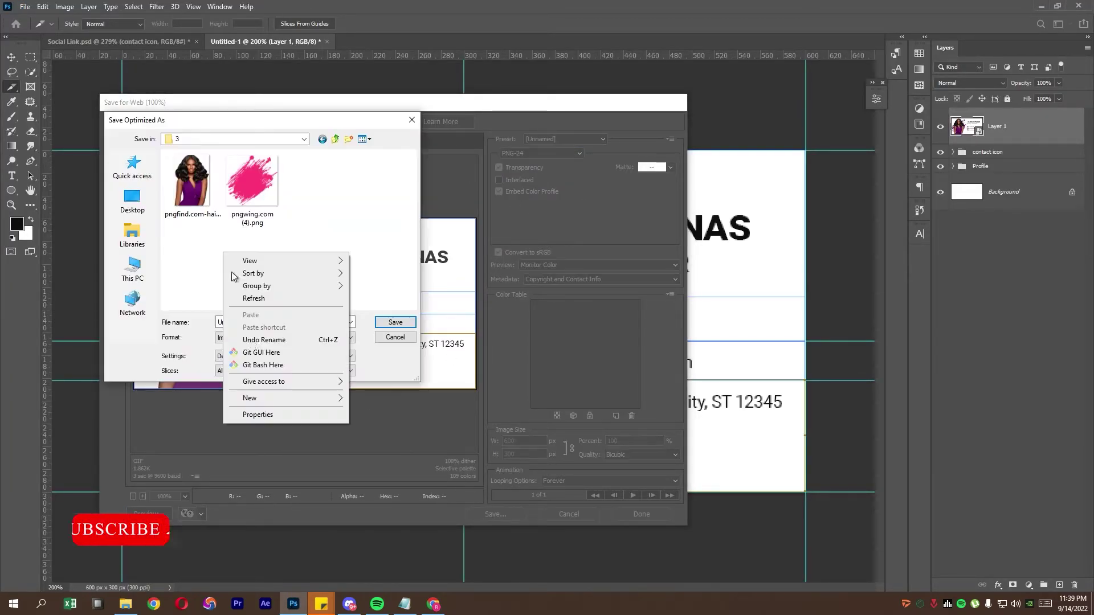
pyautogui.click(370, 399)
pyautogui.click(200, 183)
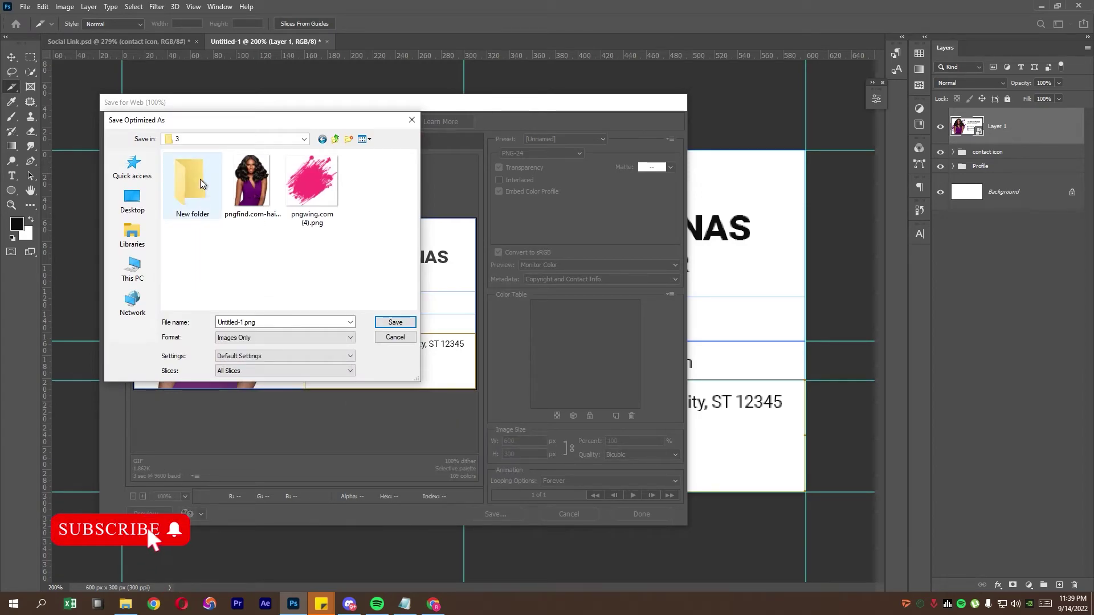
pyautogui.doubleClick(201, 184)
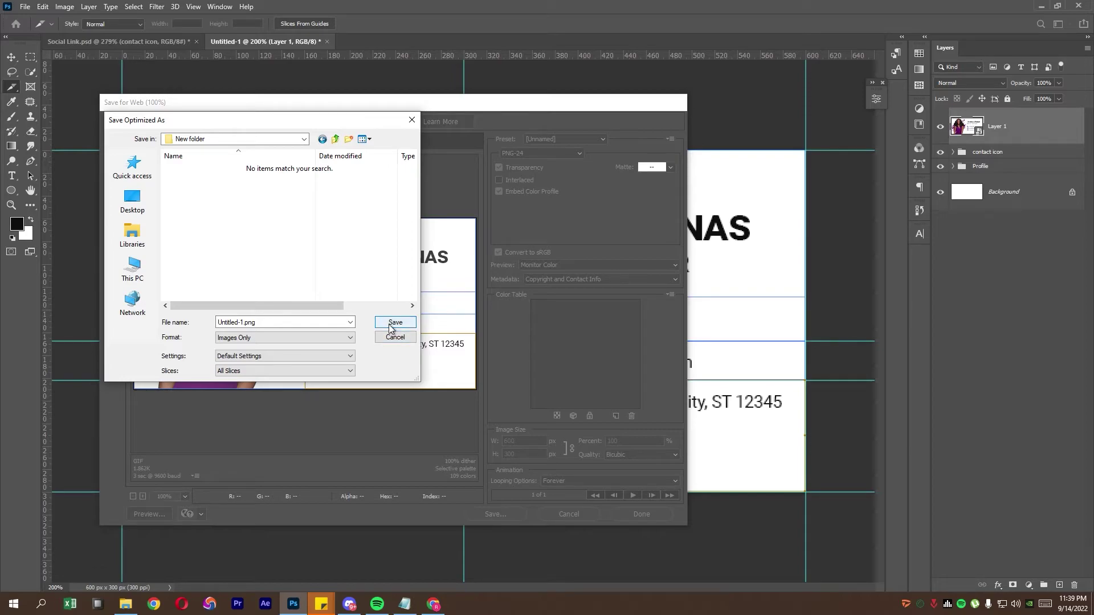
pyautogui.click(391, 324)
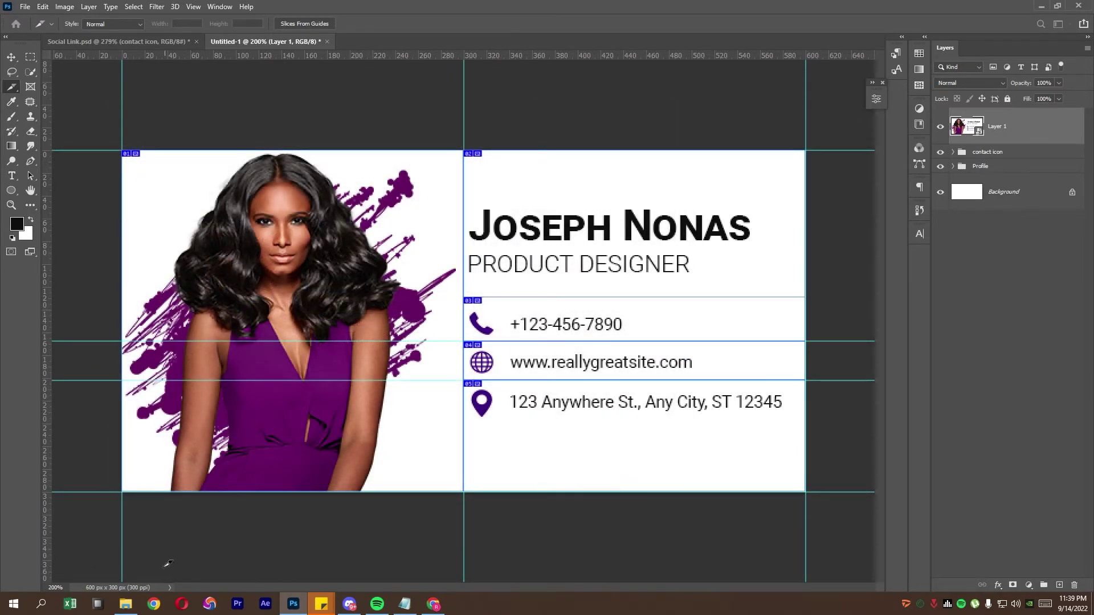
pyautogui.click(125, 604)
pyautogui.doubleClick(128, 135)
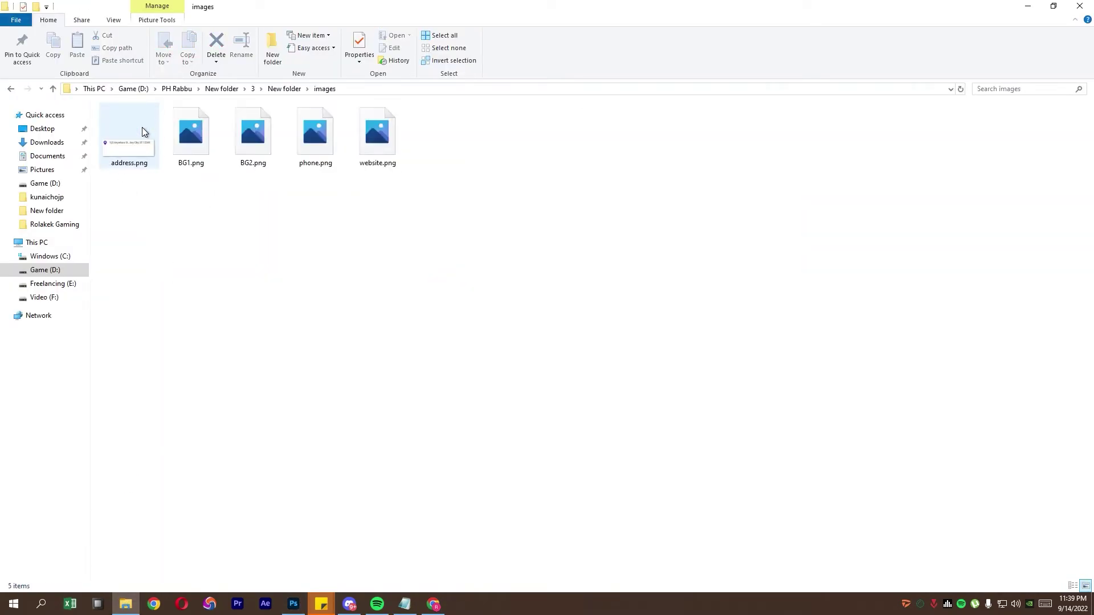
pyautogui.click(433, 604)
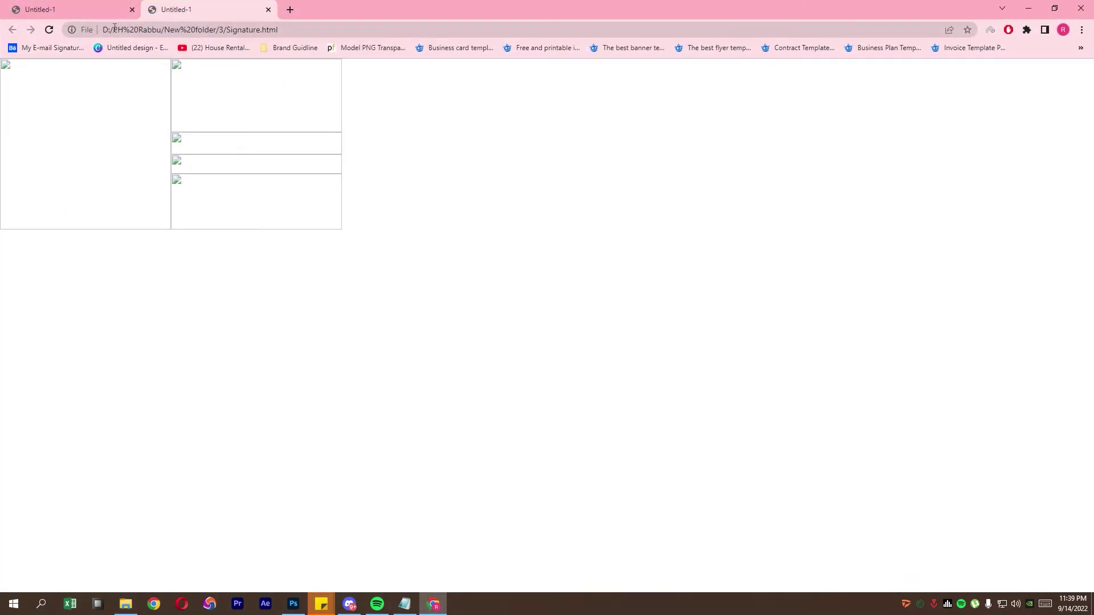
pyautogui.click(74, 7)
# - Search the web for Postimages in a new tab and open the site
pyautogui.click(290, 10)
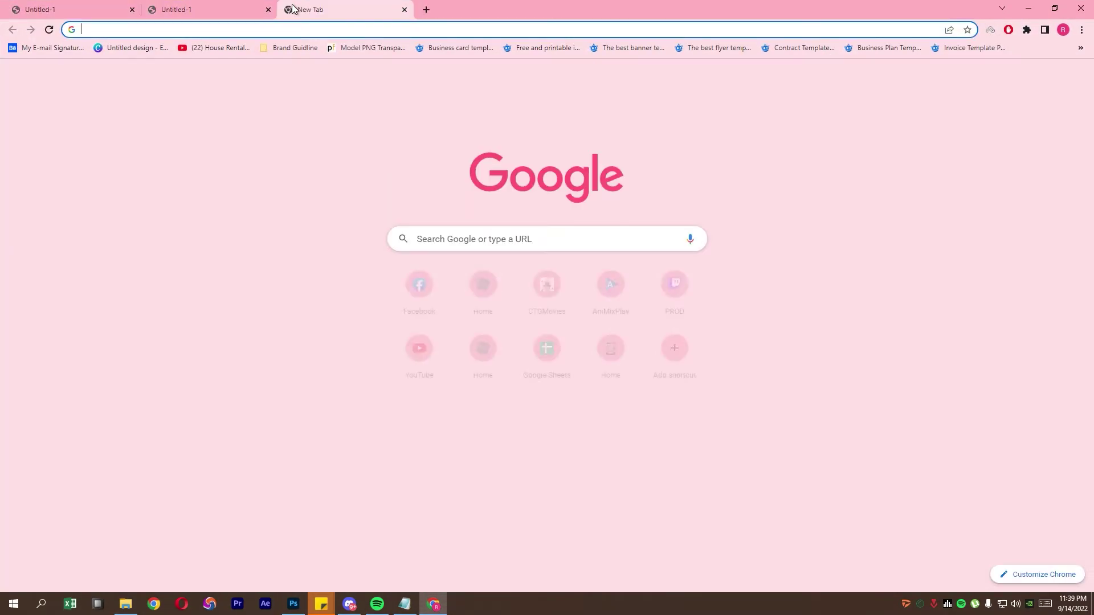
pyautogui.write('postimages')
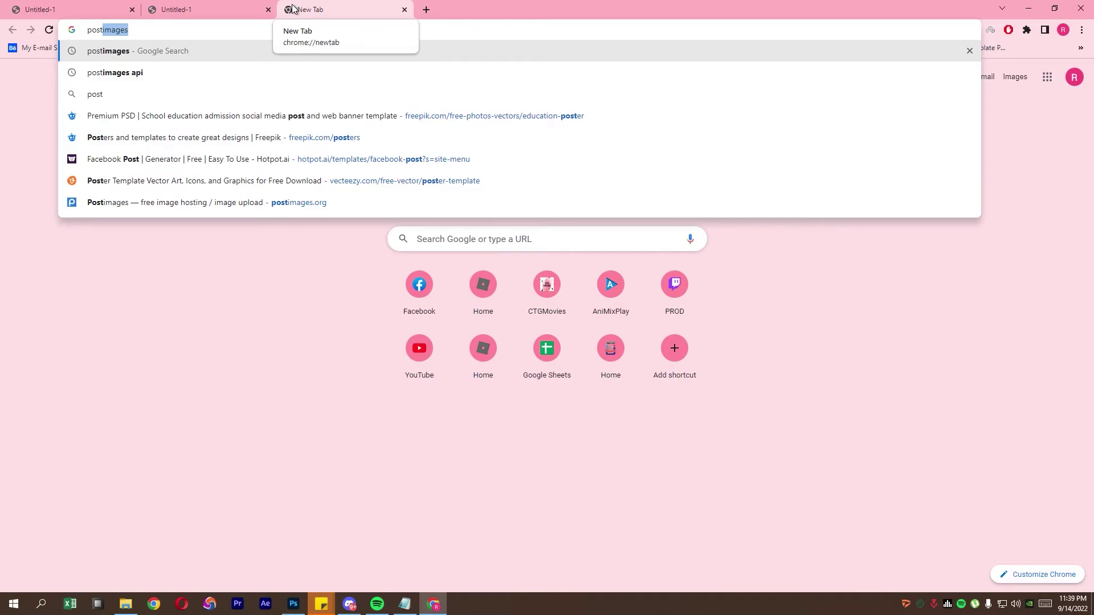
pyautogui.press('Return')
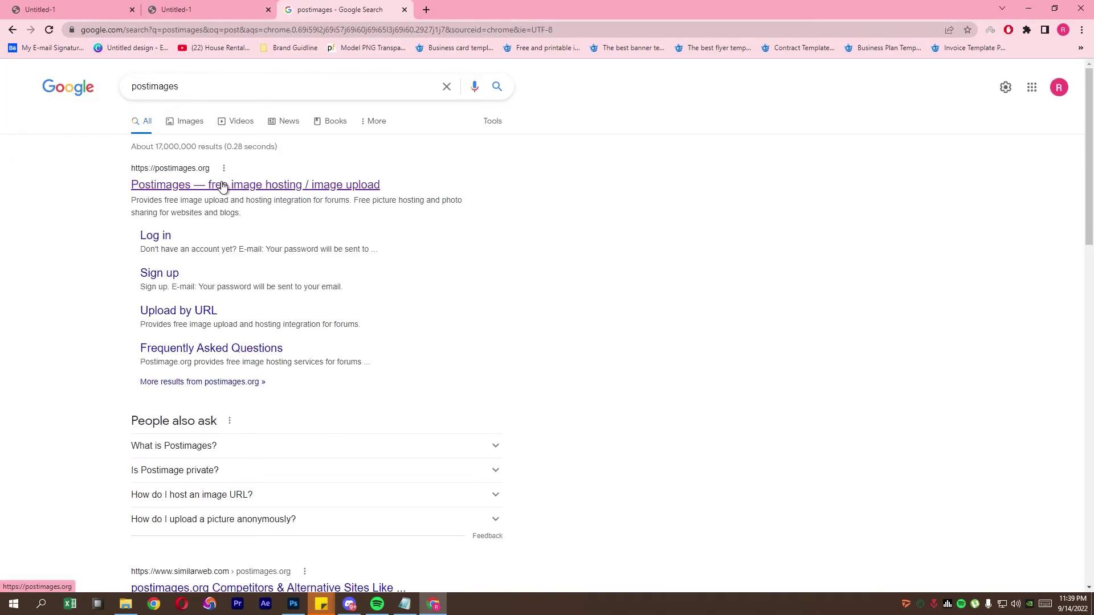
pyautogui.click(223, 187)
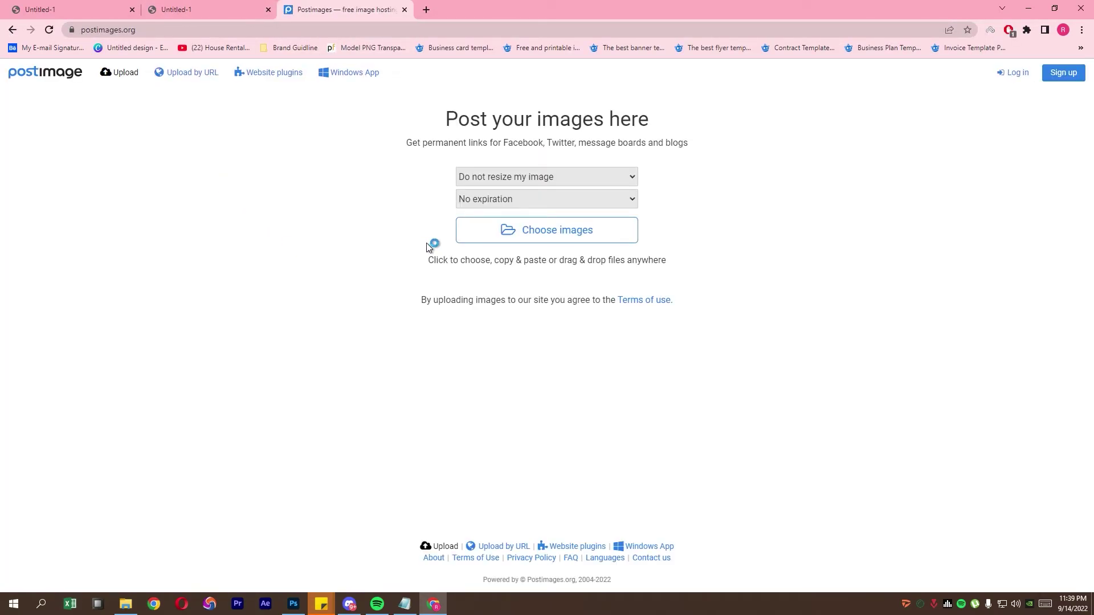
# - Upload the five slice PNGs from the exported images folder to Postimages
pyautogui.click(120, 599)
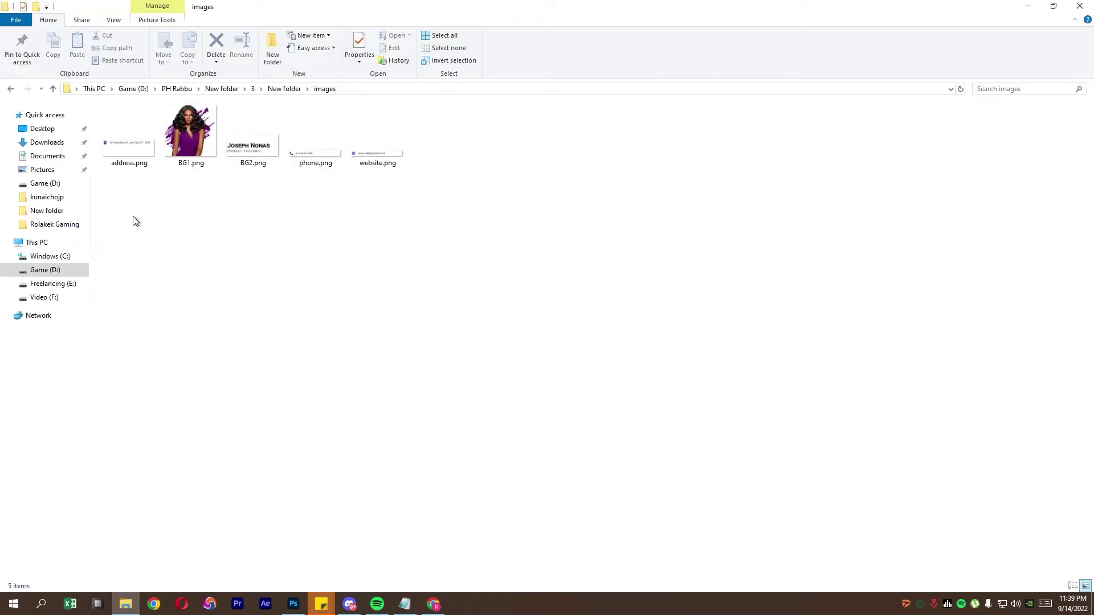
pyautogui.moveTo(136, 221); pyautogui.dragTo(453, 106)
pyautogui.moveTo(206, 149); pyautogui.dragTo(518, 217)
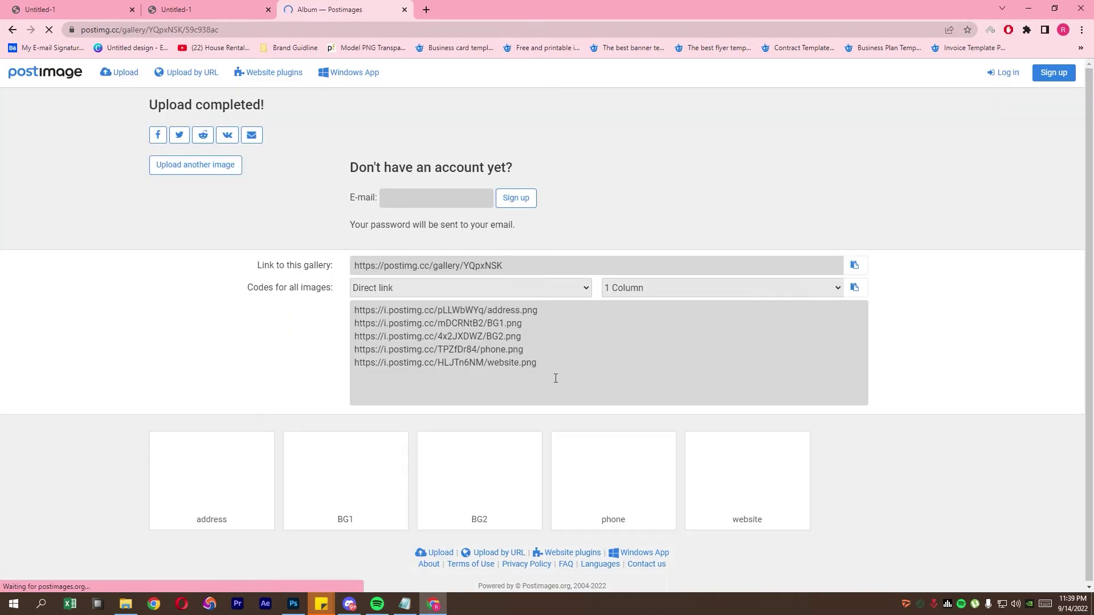
# - Show Direct link codes for all images and copy the address image's URL
pyautogui.click(463, 288)
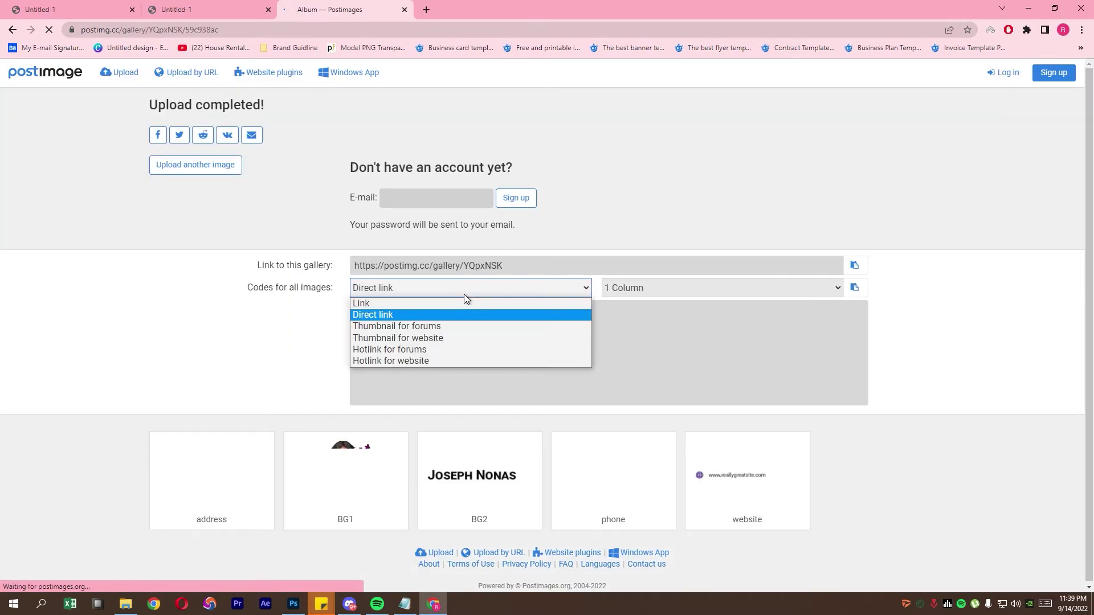
pyautogui.click(405, 315)
pyautogui.moveTo(538, 310); pyautogui.dragTo(353, 311)
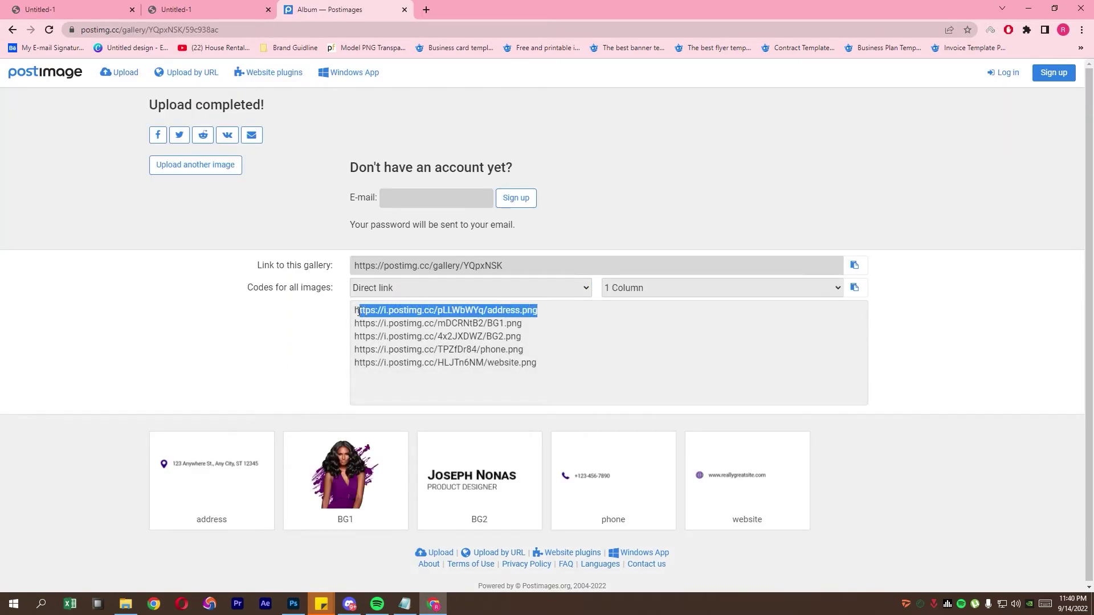
pyautogui.rightClick(375, 311)
pyautogui.click(401, 322)
# - Go to folder 3 in the file browser and bring up Signature.html's options
pyautogui.click(141, 599)
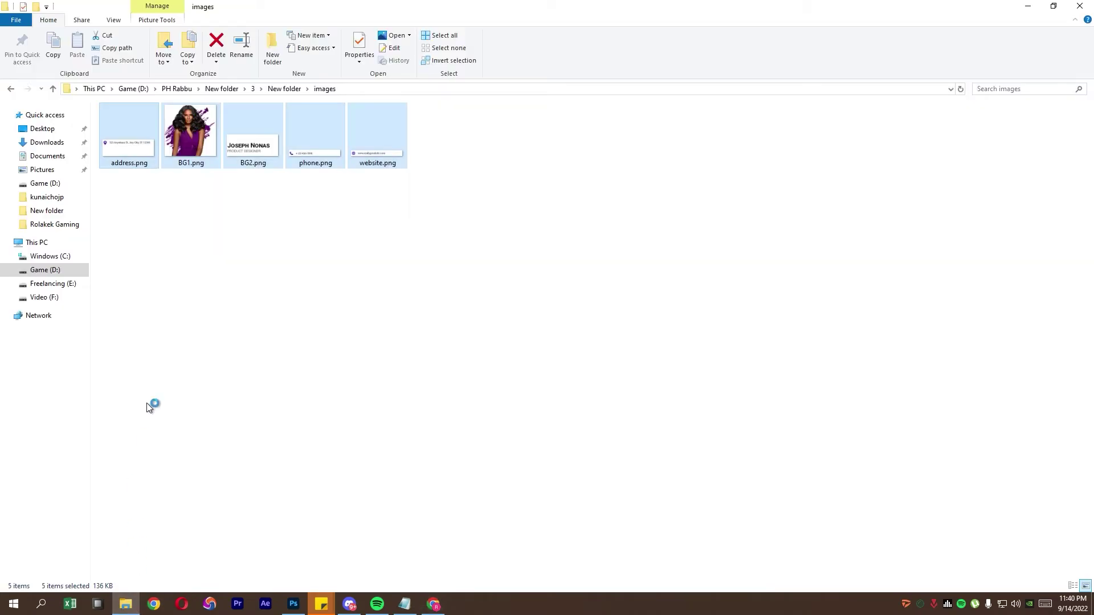
pyautogui.click(273, 90)
pyautogui.click(253, 89)
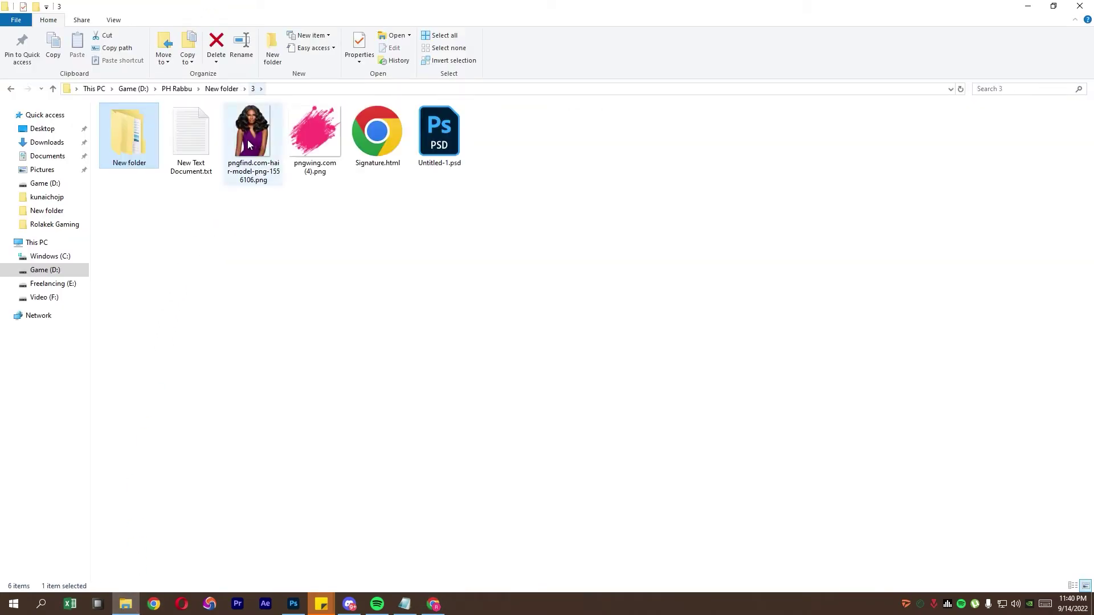
pyautogui.rightClick(373, 148)
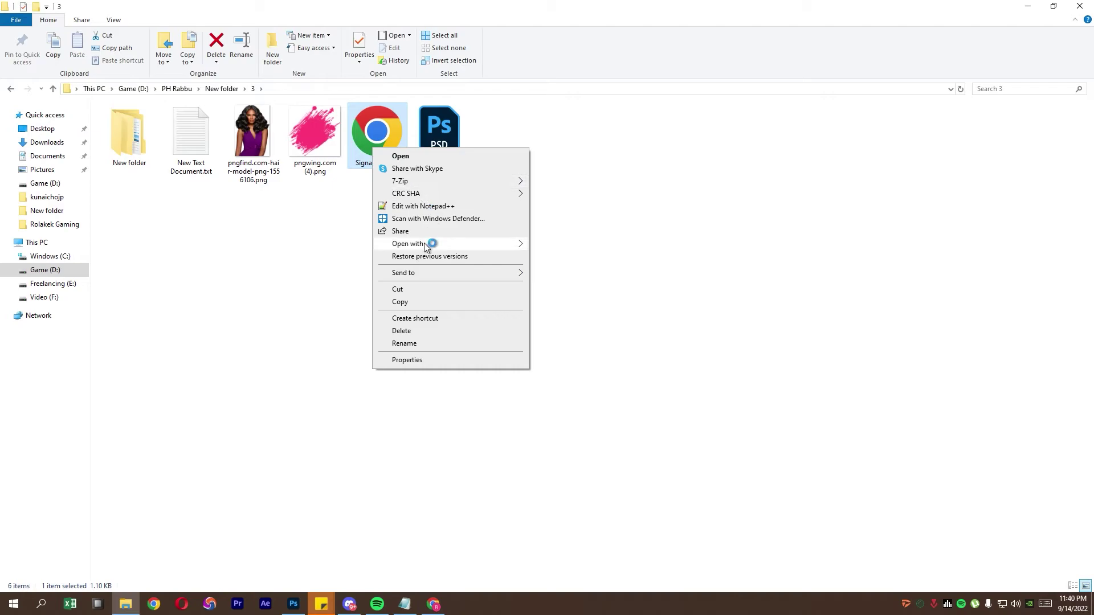
# - Open Signature.html in Notepad and replace the address image source with its Postimages URL
pyautogui.moveTo(409, 243)
pyautogui.click(569, 293)
pyautogui.doubleClick(648, 80)
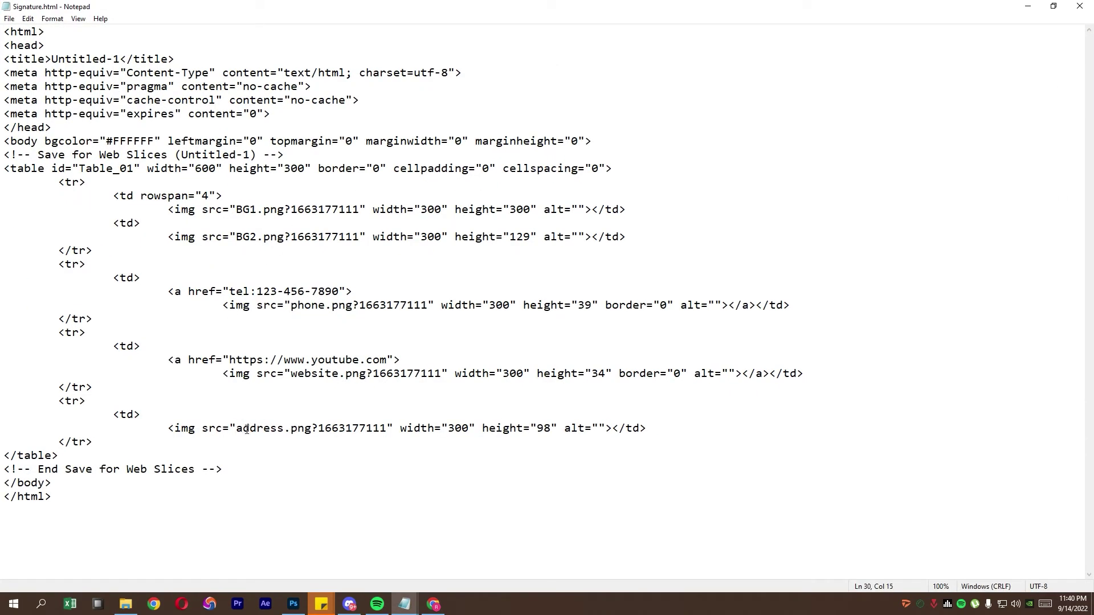
pyautogui.moveTo(249, 428); pyautogui.dragTo(386, 427)
pyautogui.hotkey('ctrl', 'v')
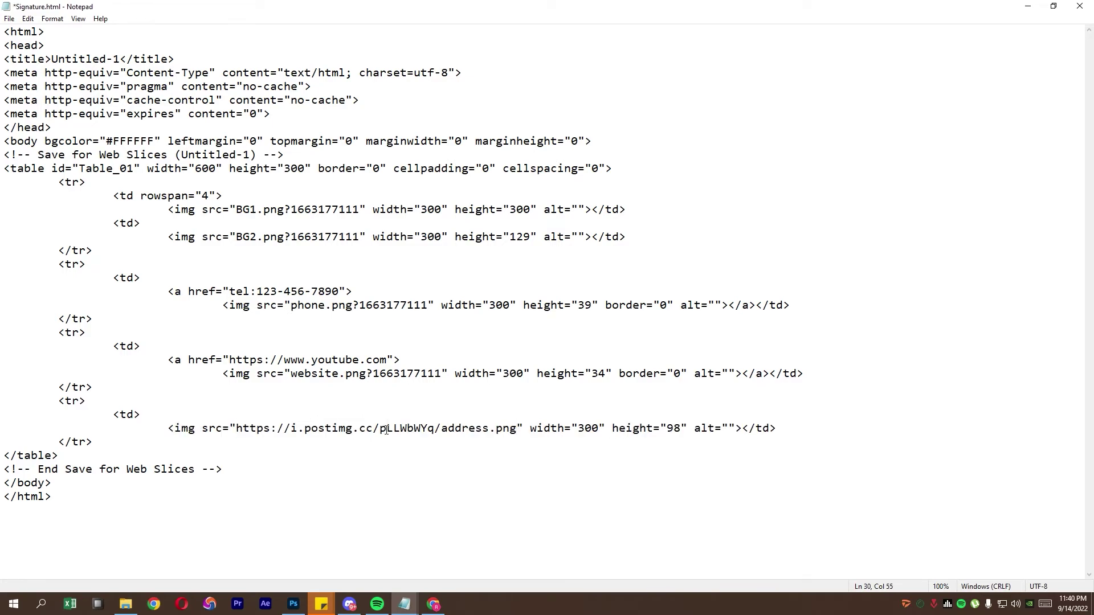
# - Replace the BG1 and BG2 image sources with their Postimages direct links
pyautogui.click(412, 604)
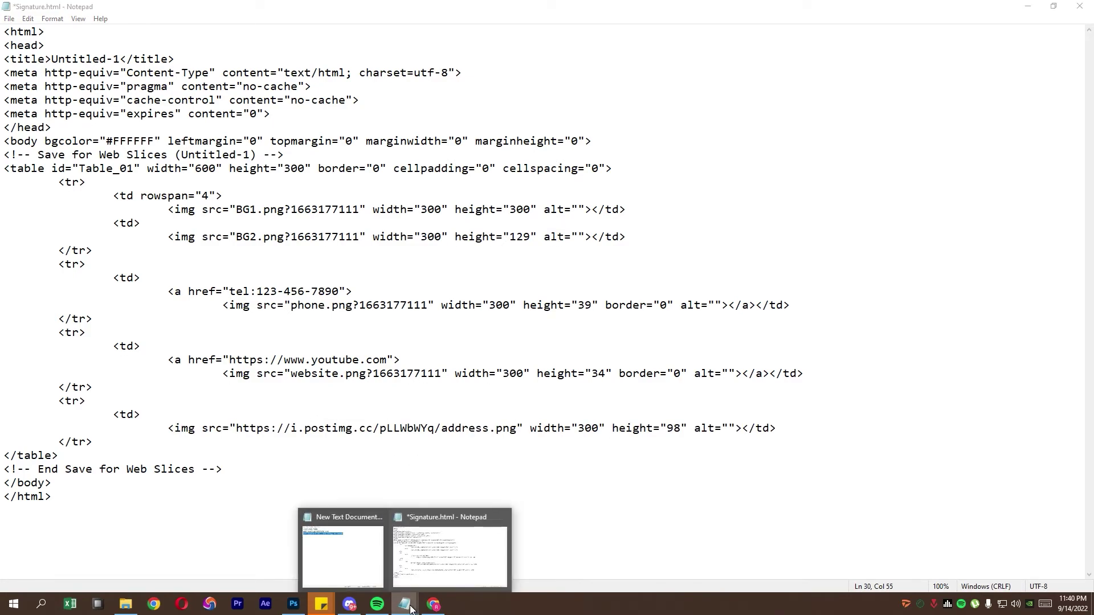
pyautogui.click(433, 604)
pyautogui.moveTo(522, 323); pyautogui.dragTo(360, 323)
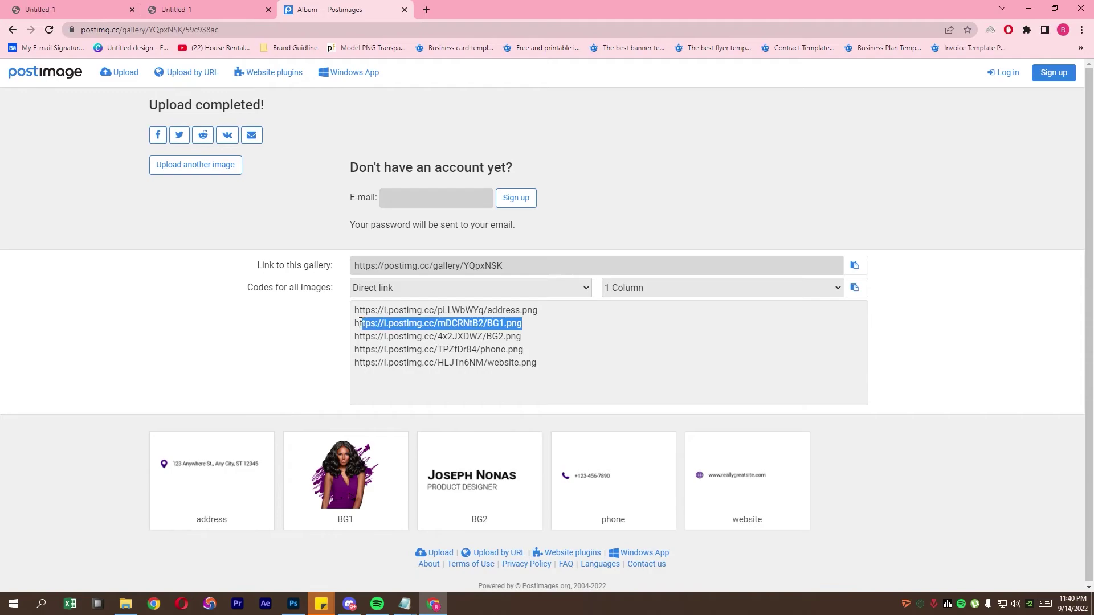
pyautogui.click(405, 604)
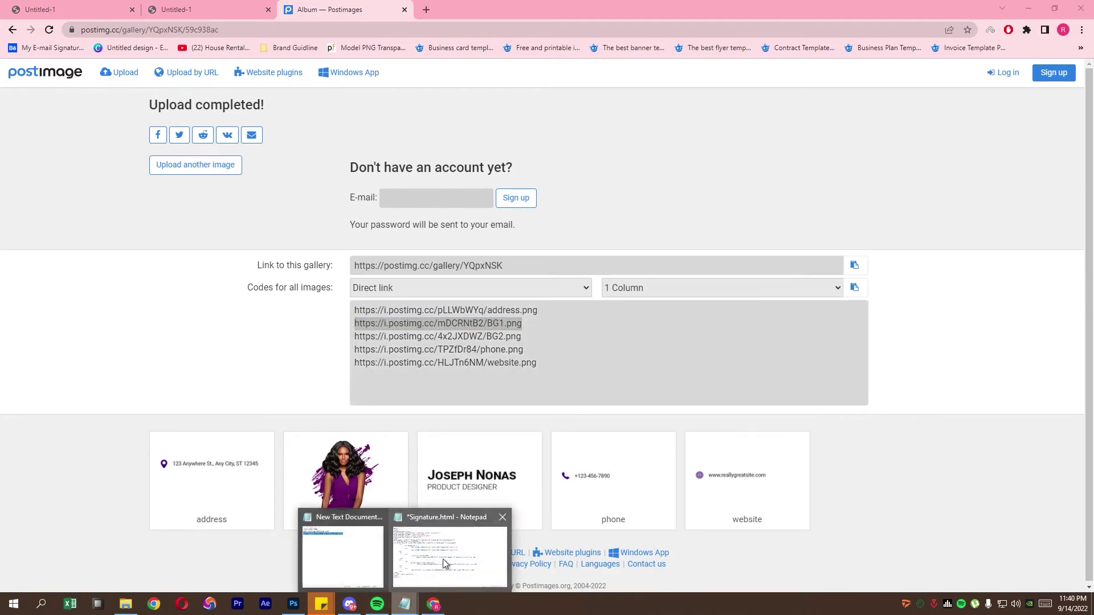
pyautogui.click(443, 559)
pyautogui.moveTo(236, 209); pyautogui.dragTo(349, 209)
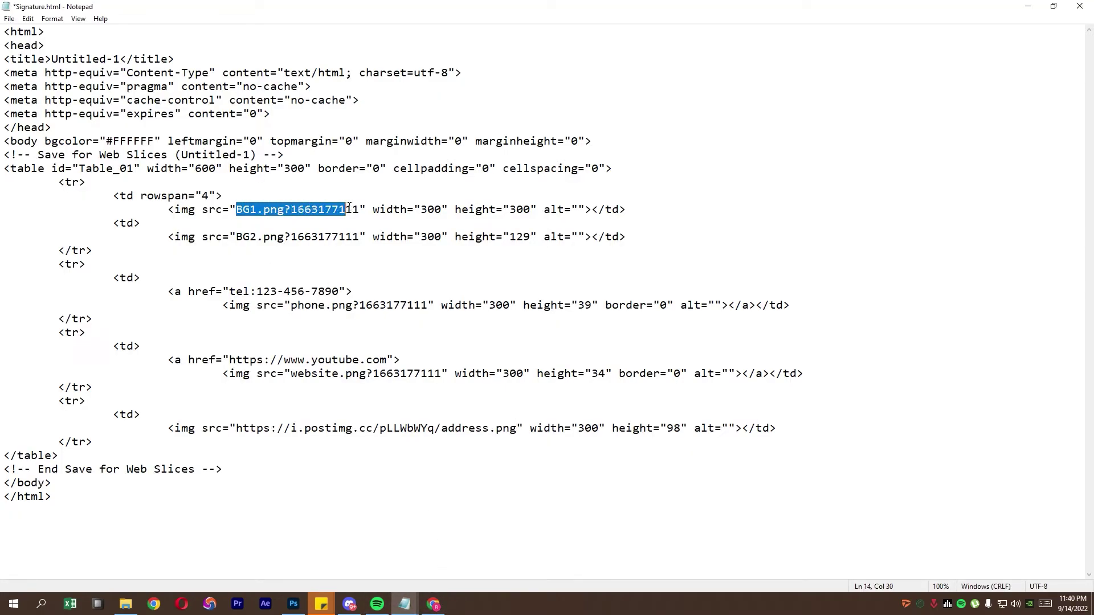
pyautogui.hotkey('ctrl', 'v')
pyautogui.click(432, 604)
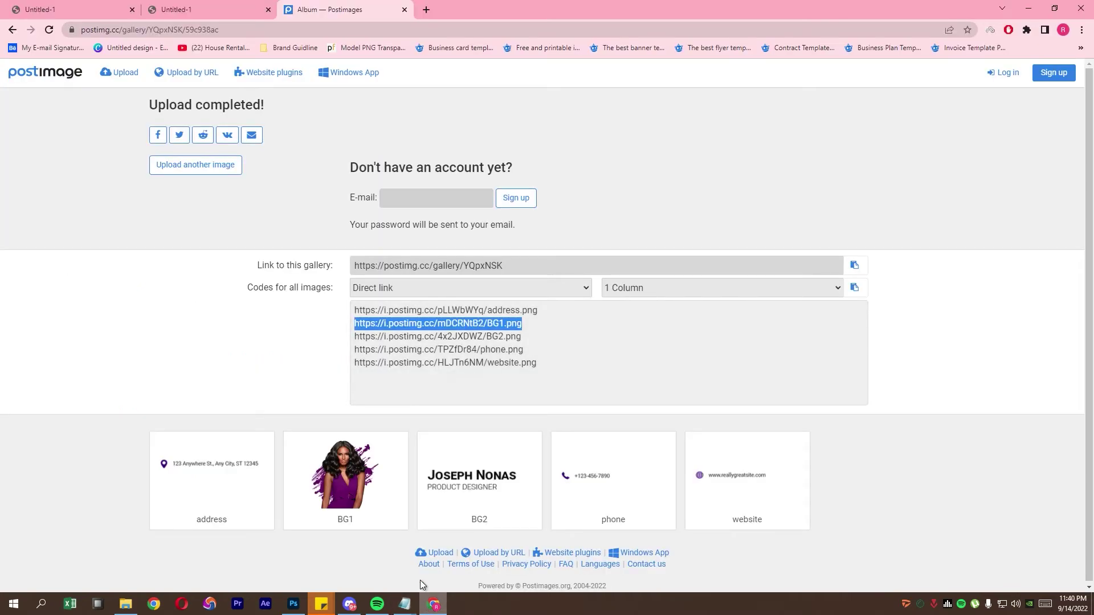
pyautogui.moveTo(521, 336); pyautogui.dragTo(378, 338)
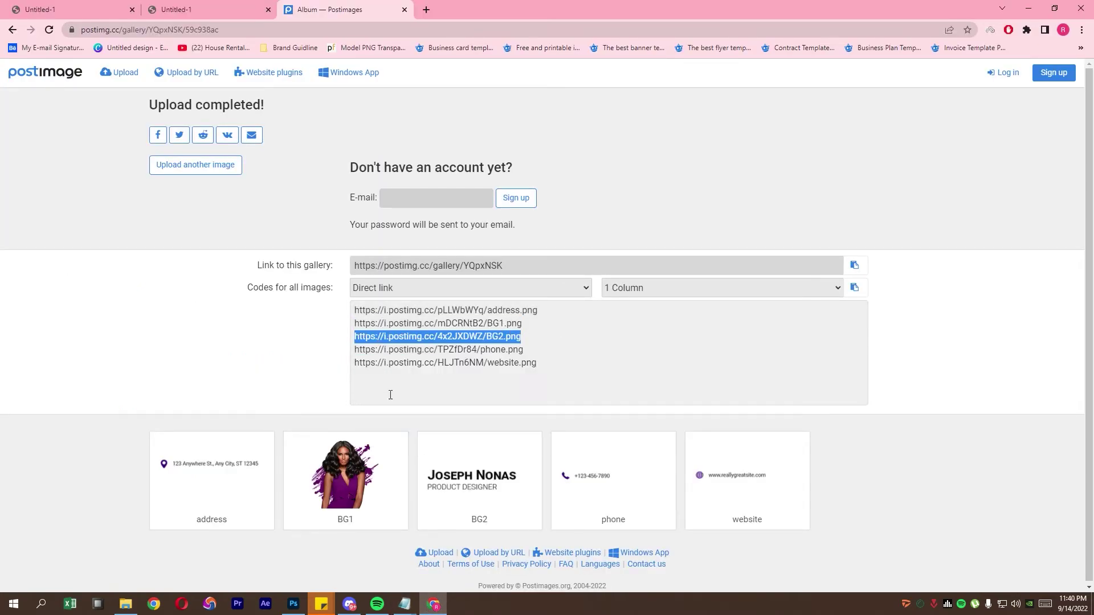
pyautogui.click(404, 604)
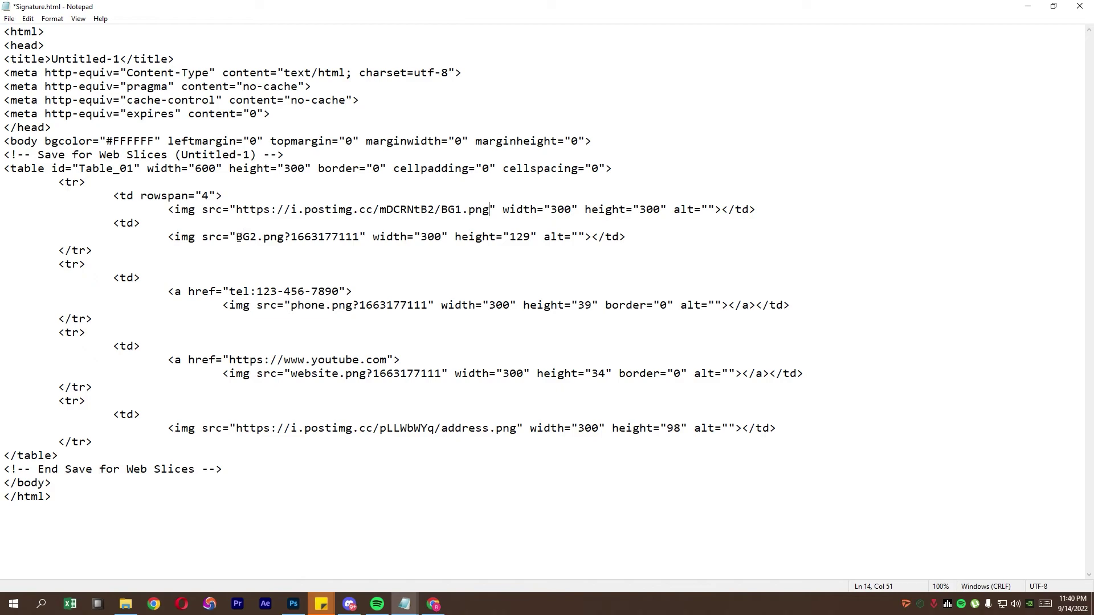
pyautogui.moveTo(239, 237); pyautogui.dragTo(353, 236)
pyautogui.hotkey('ctrl', 'v')
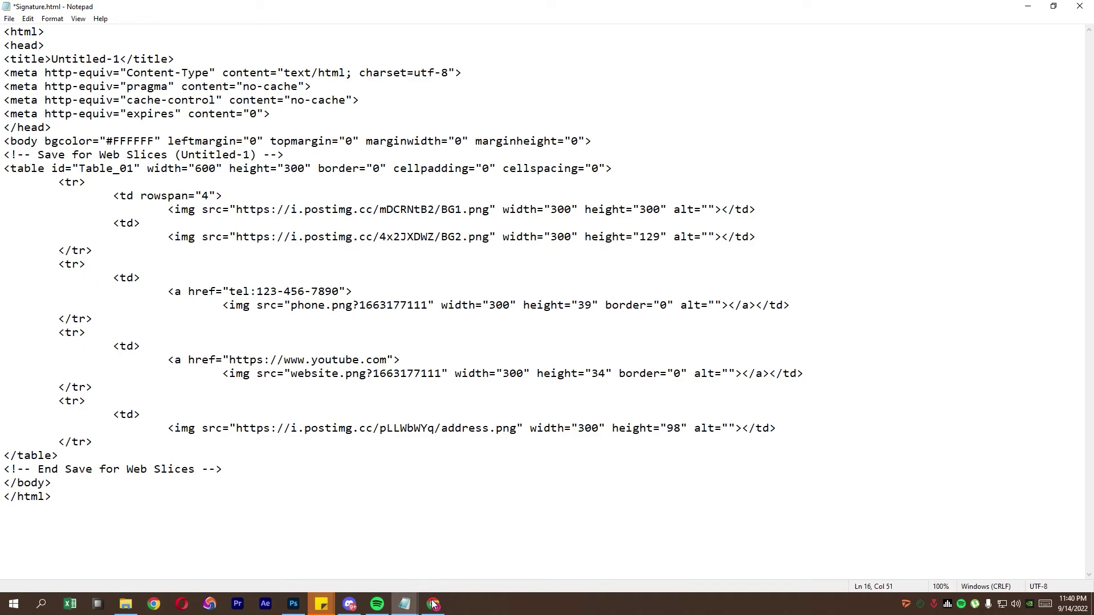
# - Replace the phone.png source with its Postimages direct link
pyautogui.click(433, 604)
pyautogui.moveTo(523, 349); pyautogui.dragTo(356, 350)
pyautogui.rightClick(365, 353)
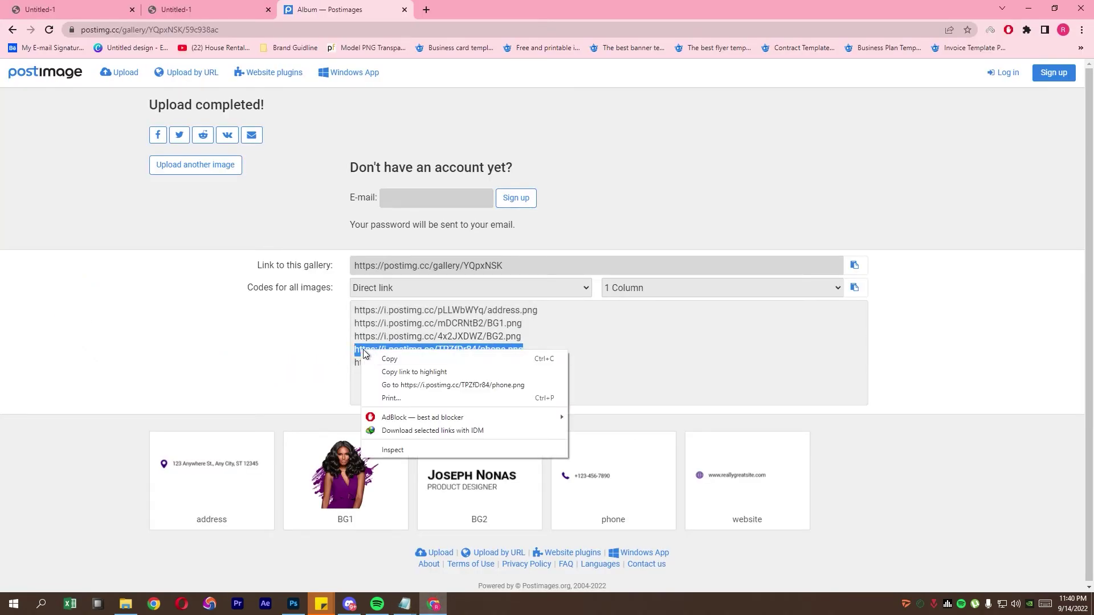
pyautogui.click(390, 359)
pyautogui.click(409, 574)
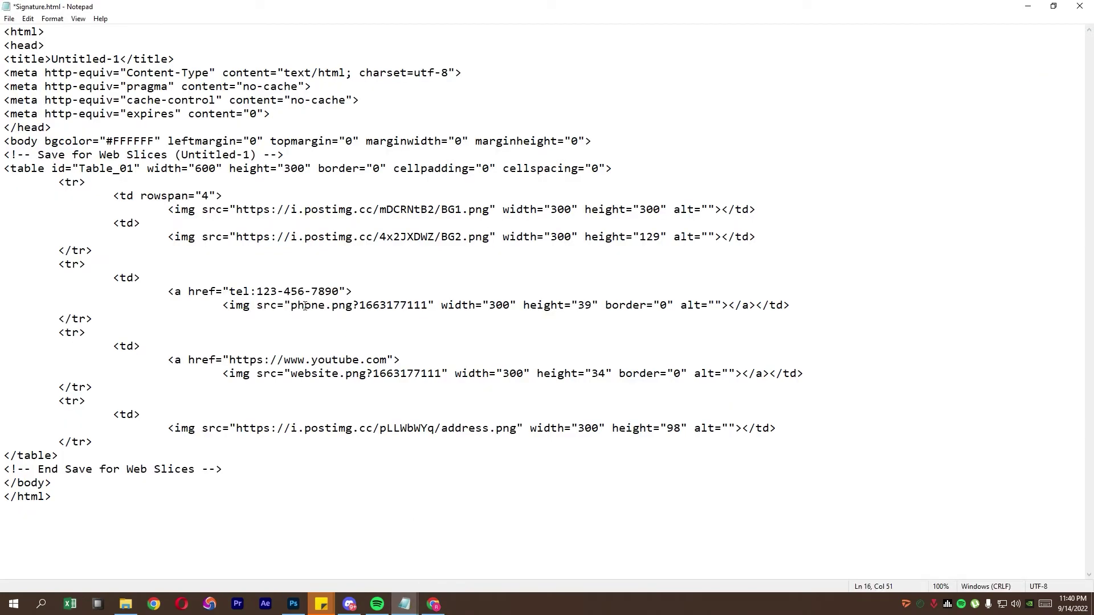
pyautogui.moveTo(291, 306); pyautogui.dragTo(428, 306)
pyautogui.hotkey('ctrl', 'v')
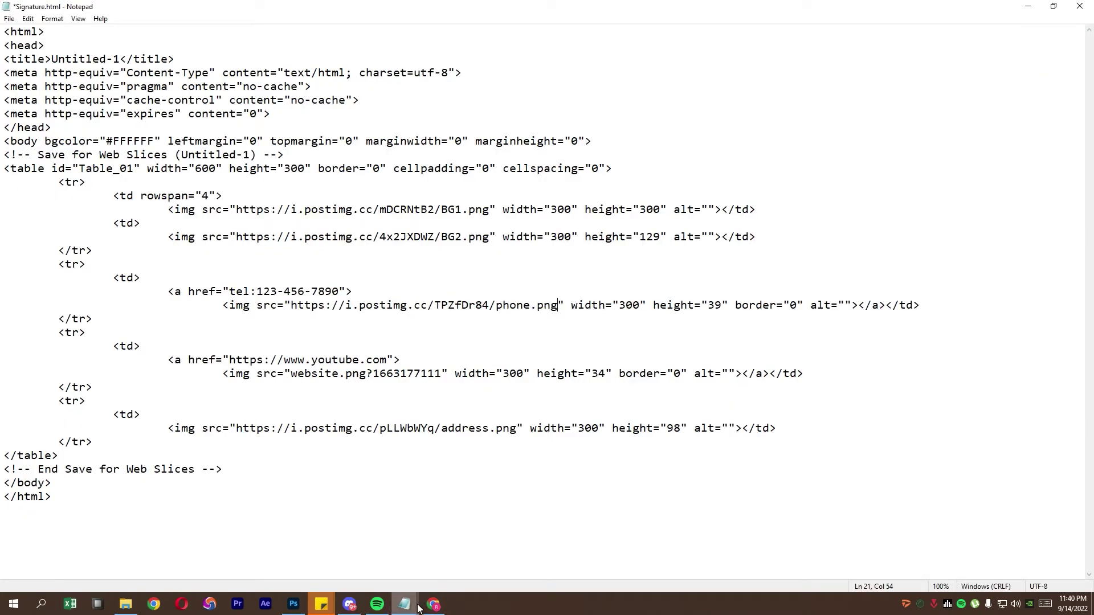
# - Replace the website.png source with its Postimages link and save Signature.html
pyautogui.click(433, 604)
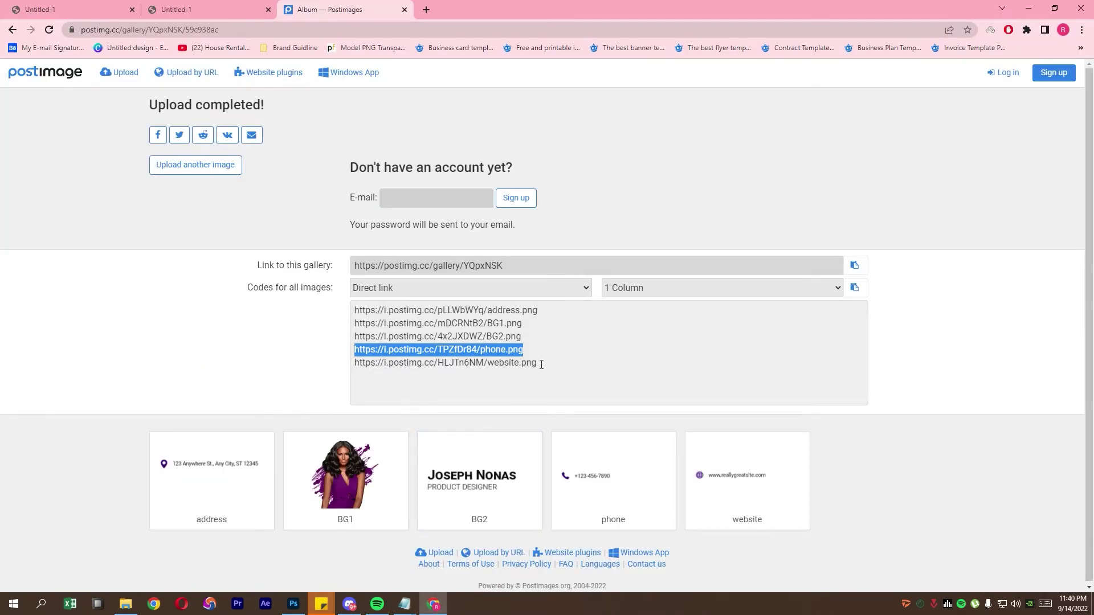
pyautogui.moveTo(542, 364); pyautogui.dragTo(354, 365)
pyautogui.rightClick(355, 366)
pyautogui.click(375, 373)
pyautogui.click(408, 573)
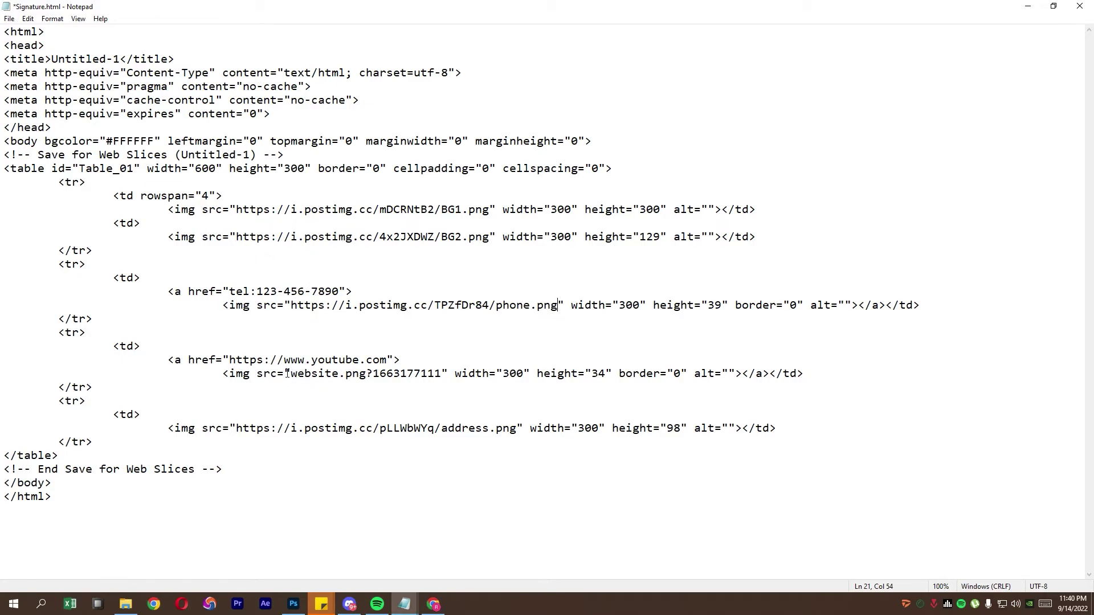
pyautogui.moveTo(287, 373); pyautogui.dragTo(441, 373)
pyautogui.hotkey('ctrl', 'v')
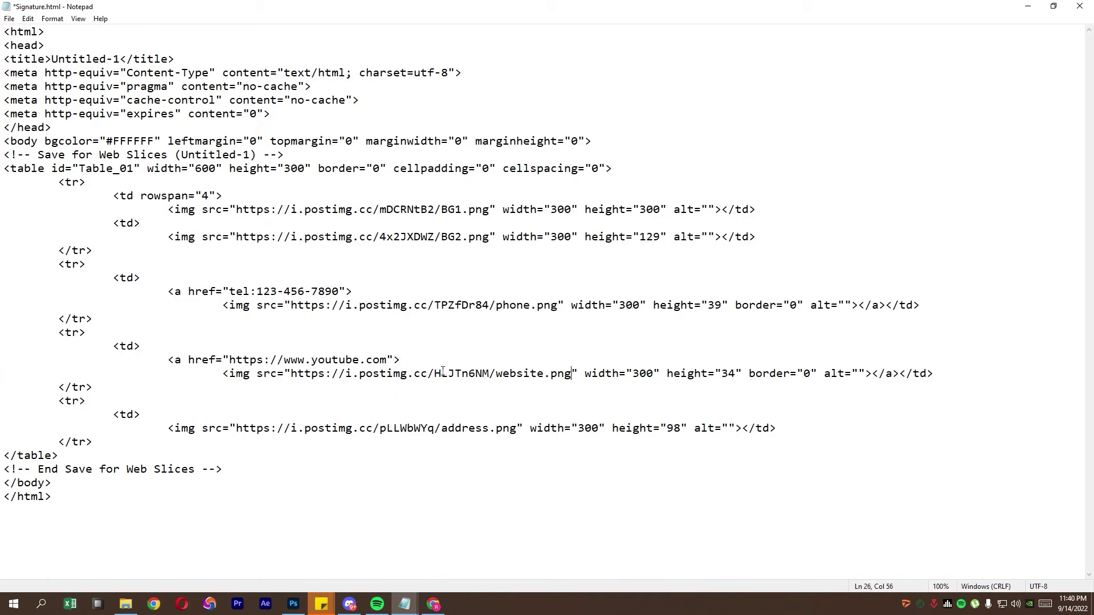
pyautogui.click(9, 18)
pyautogui.click(23, 69)
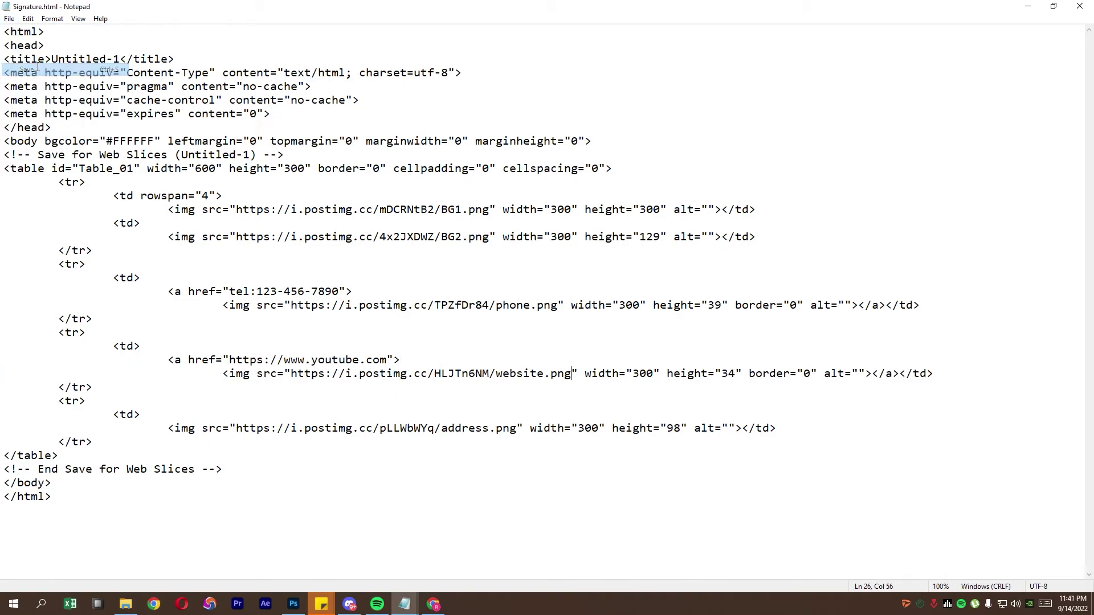
# - Close Notepad and open Signature.html from the project folder in Chrome
pyautogui.click(1079, 7)
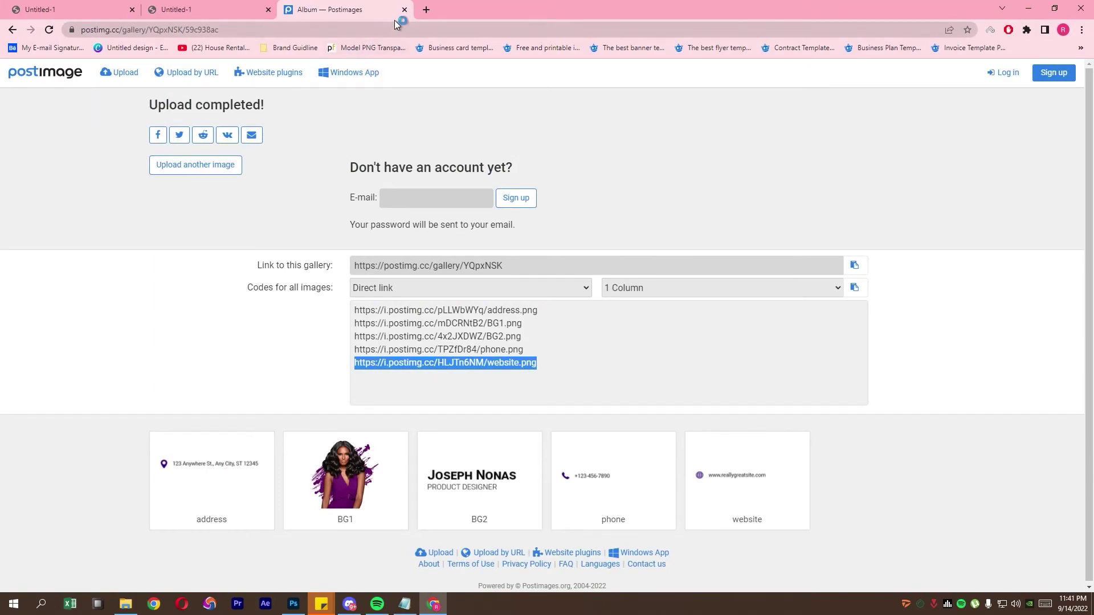
pyautogui.click(1028, 8)
pyautogui.click(377, 137)
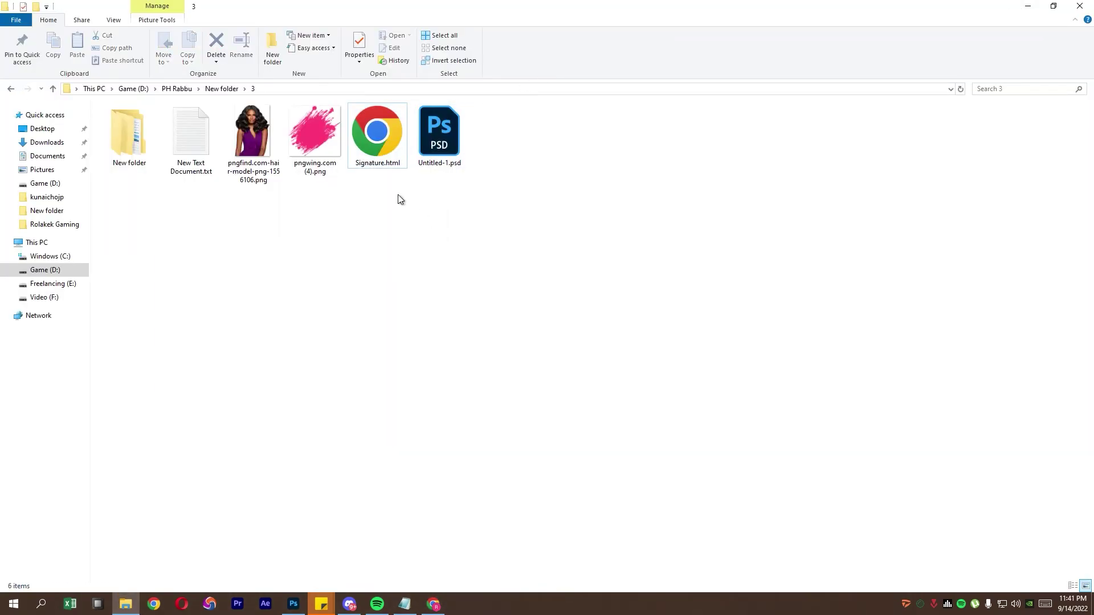
pyautogui.doubleClick(381, 149)
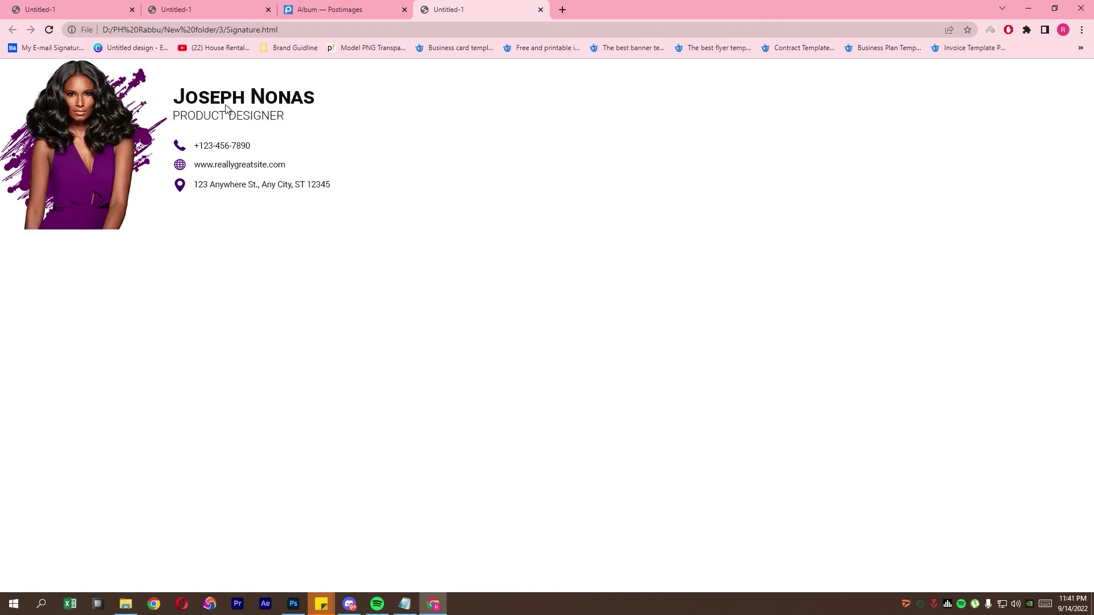
# - Select the whole rendered signature page and copy it
pyautogui.hotkey('ctrl', 'a')
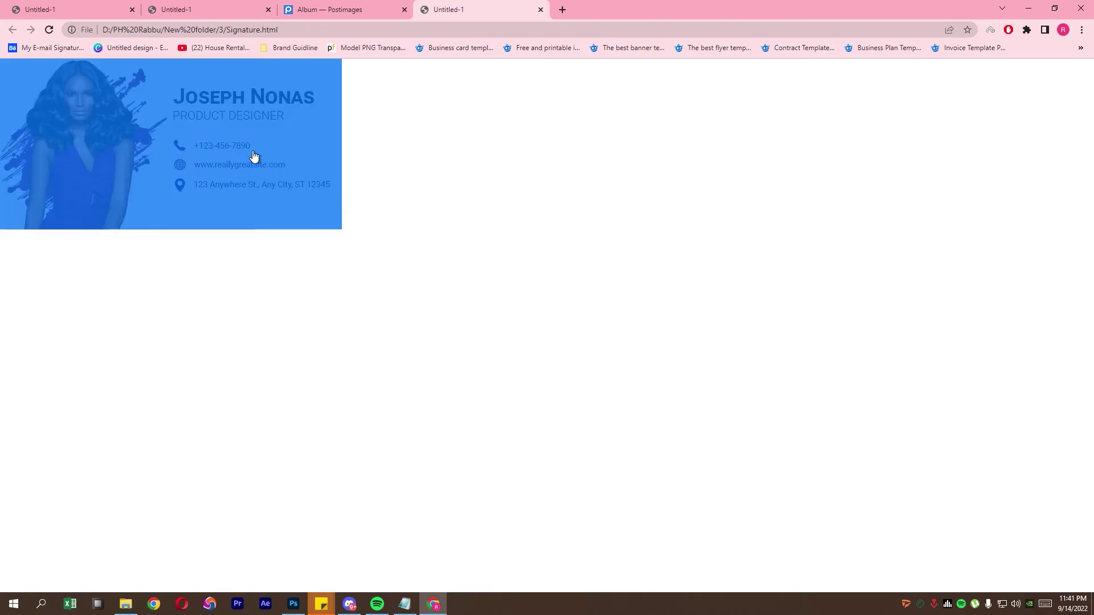
pyautogui.rightClick(252, 152)
pyautogui.click(300, 332)
pyautogui.rightClick(286, 221)
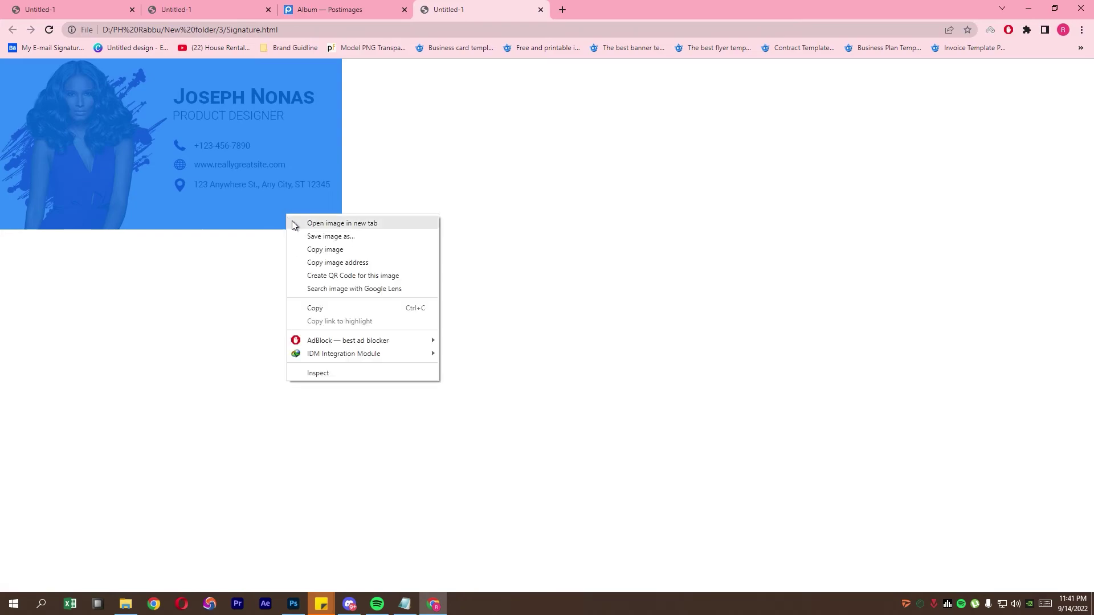
pyautogui.click(321, 307)
# - Go to gmail.com in a new browser tab
pyautogui.click(564, 18)
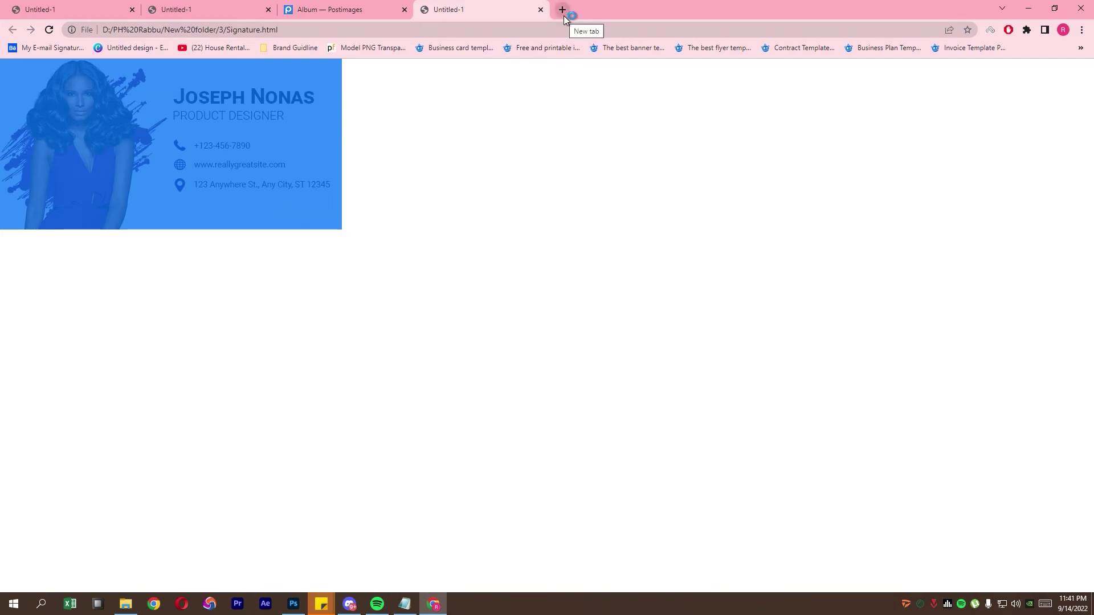
pyautogui.write('g')
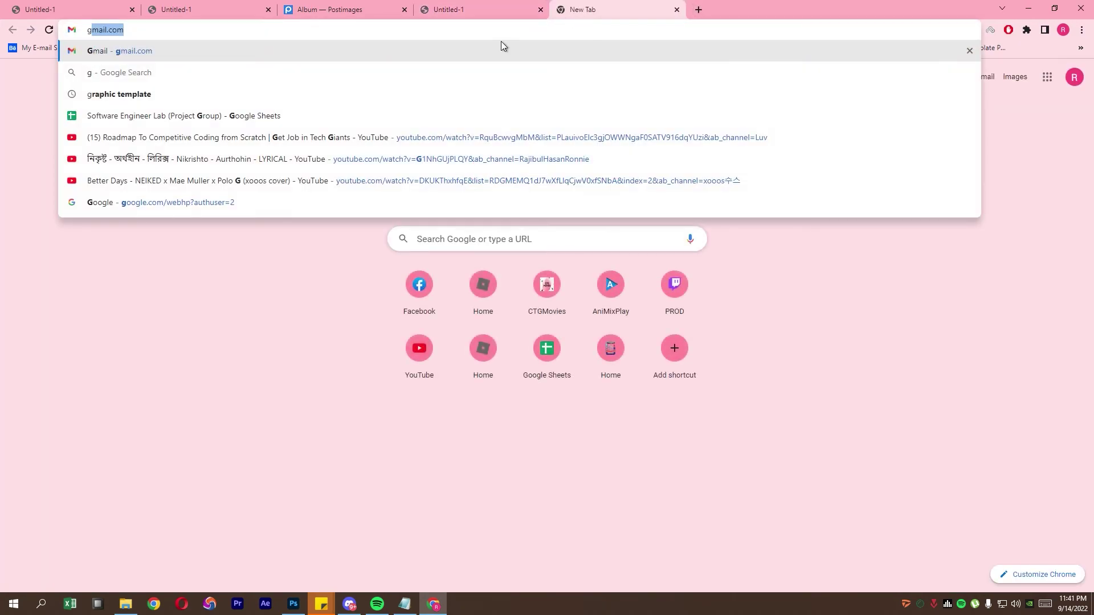
pyautogui.press('Return')
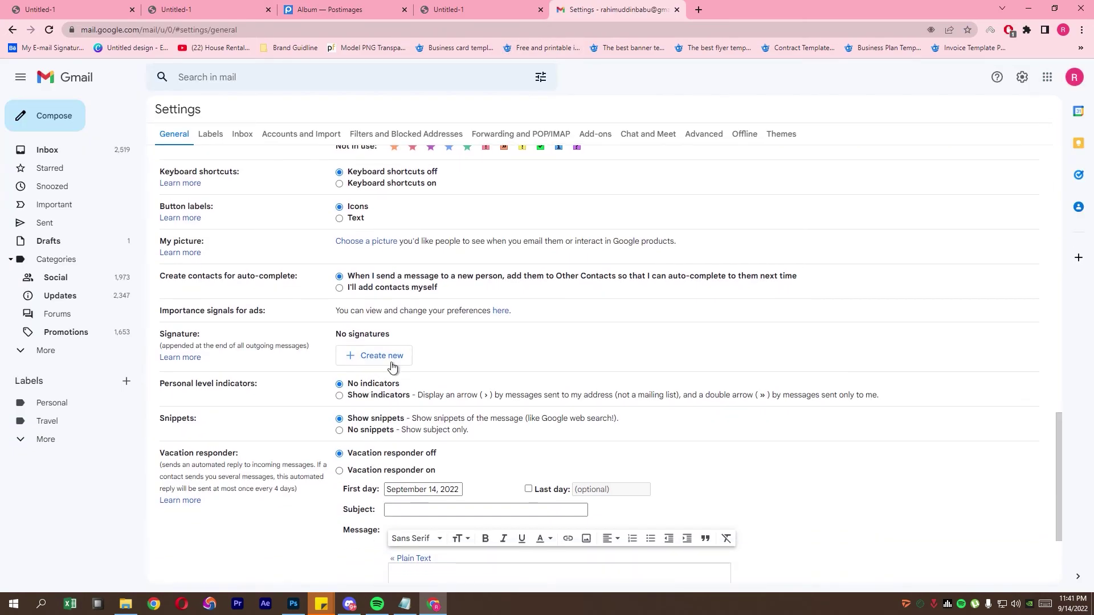
# - Create a new signature named DEMO and paste the copied card into it
pyautogui.click(380, 357)
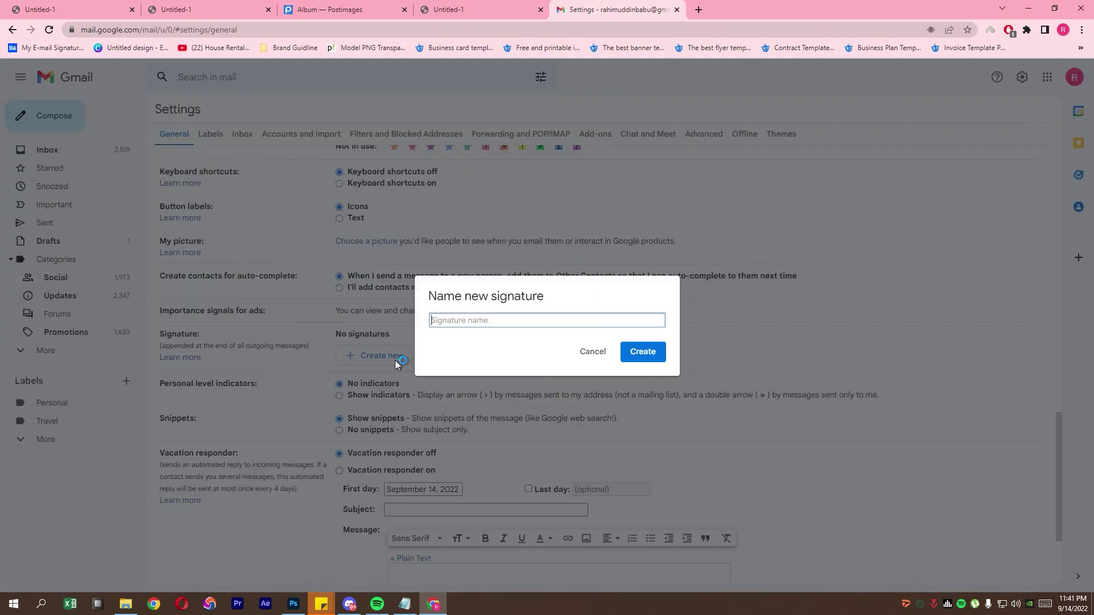
pyautogui.write('DE')
pyautogui.write('MO')
pyautogui.click(642, 352)
pyautogui.hotkey('ctrl', 'v')
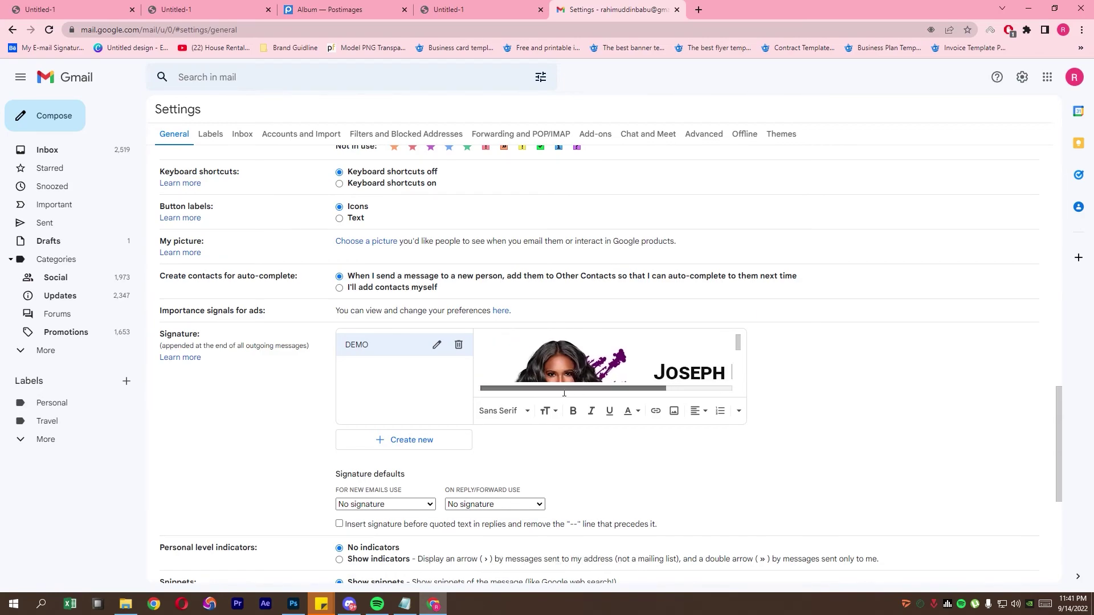
# - Review the pasted signature and check its website and phone links
pyautogui.scroll(-2, 598, 376)
pyautogui.moveTo(638, 388); pyautogui.dragTo(704, 389)
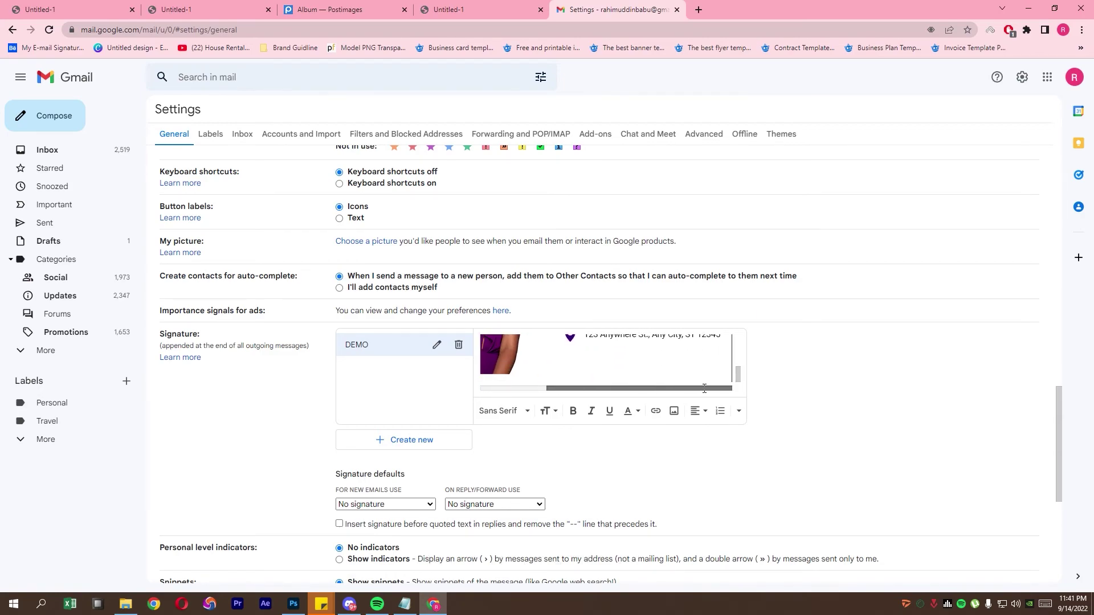
pyautogui.scroll(1, 638, 369)
pyautogui.click(637, 369)
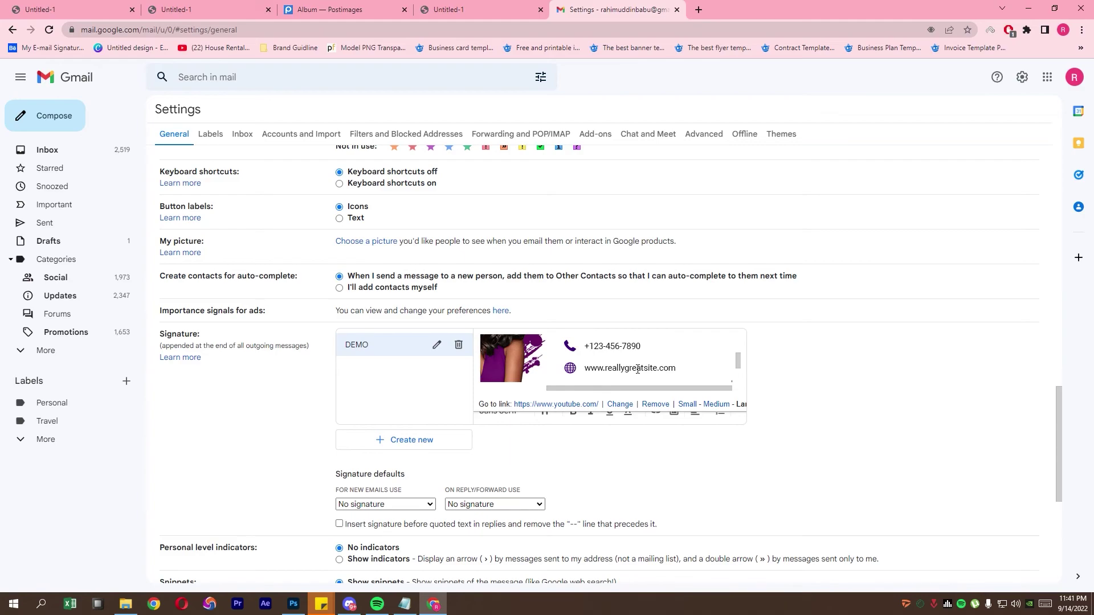
pyautogui.click(614, 346)
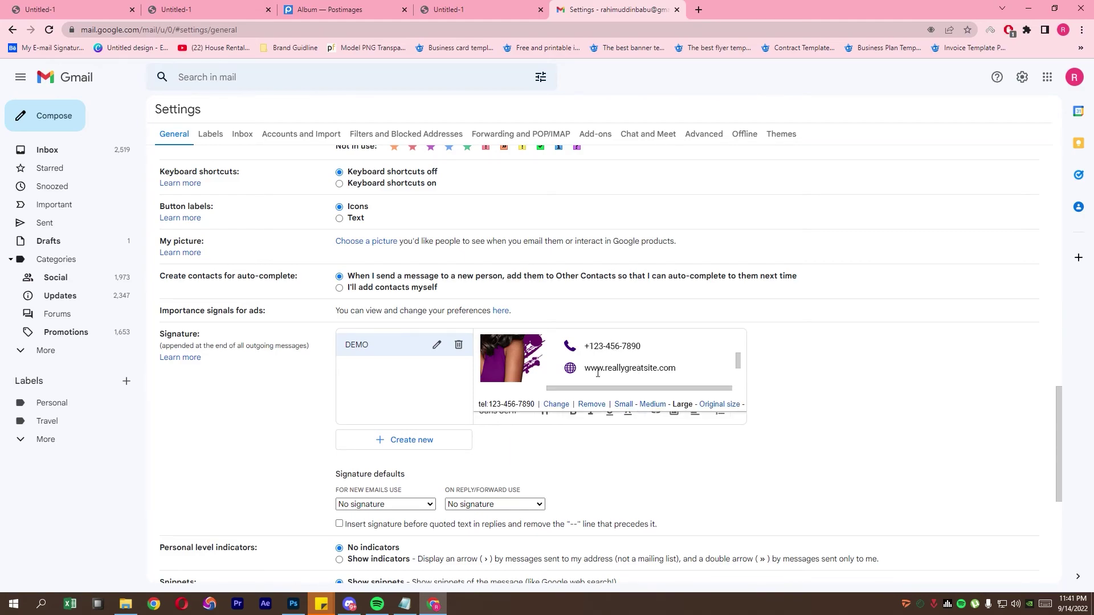
pyautogui.click(507, 403)
pyautogui.scroll(-1, 604, 363)
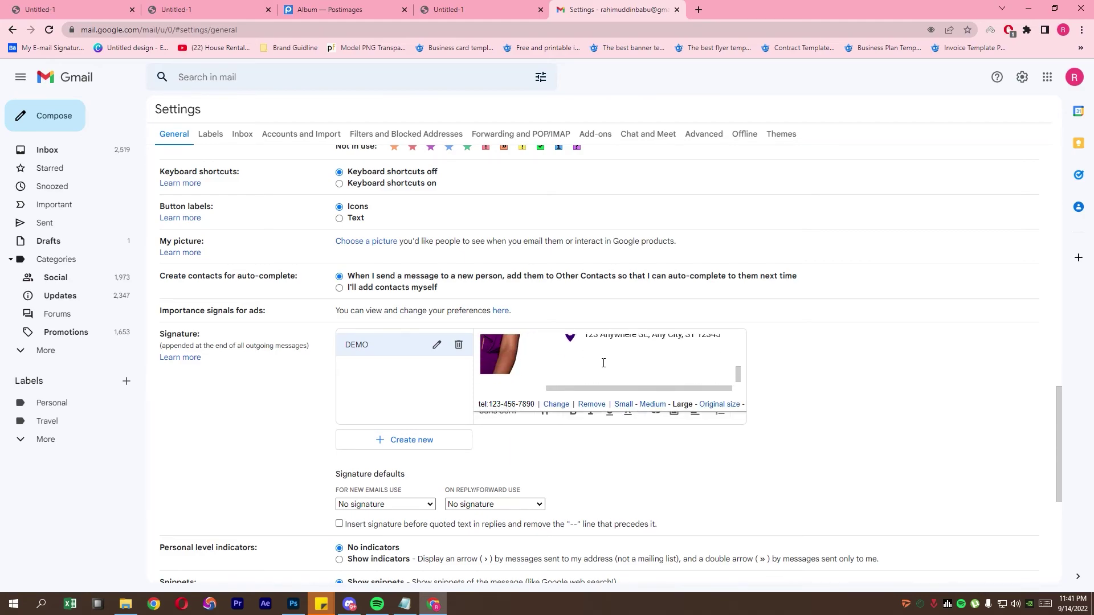
# - Use DEMO for new emails, no signature for replies/forwards, and save changes
pyautogui.click(426, 431)
pyautogui.click(387, 505)
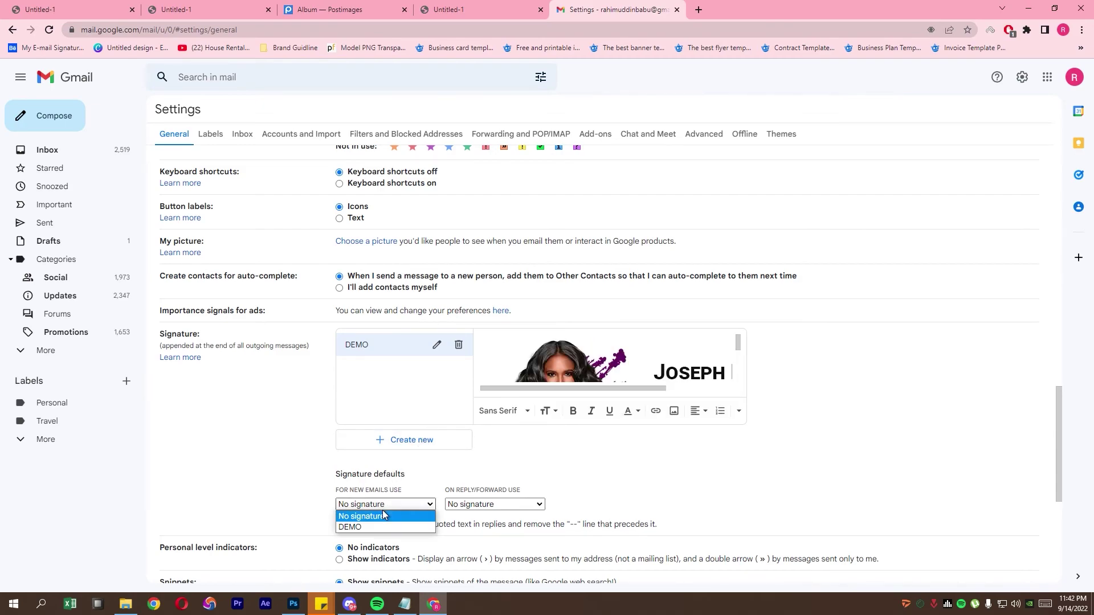
pyautogui.click(386, 527)
pyautogui.click(482, 504)
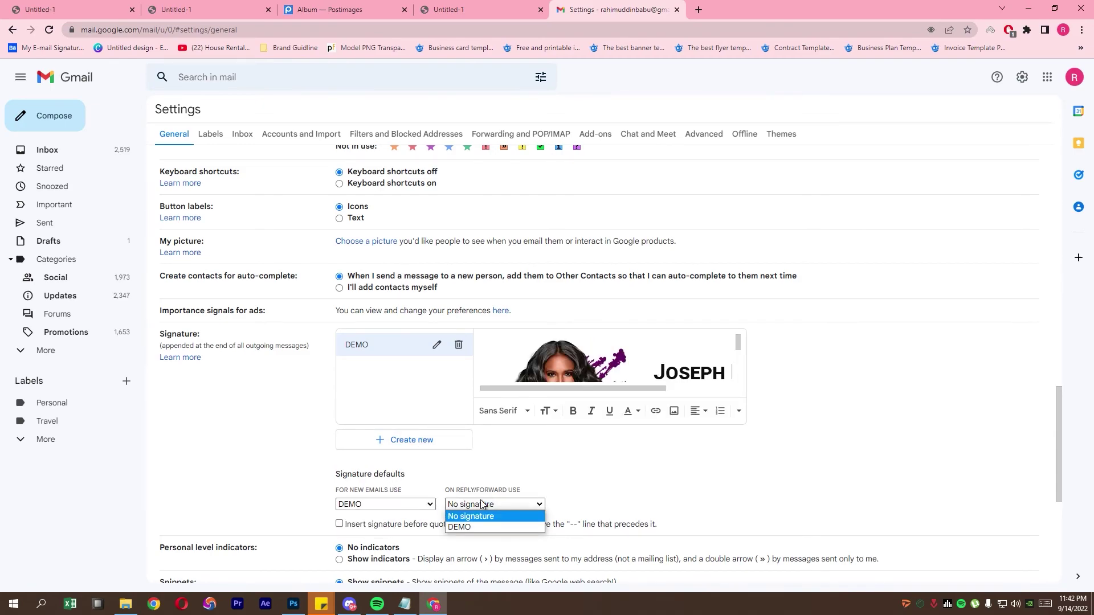
pyautogui.click(482, 504)
pyautogui.scroll(-3, 428, 472)
pyautogui.scroll(-2, 427, 479)
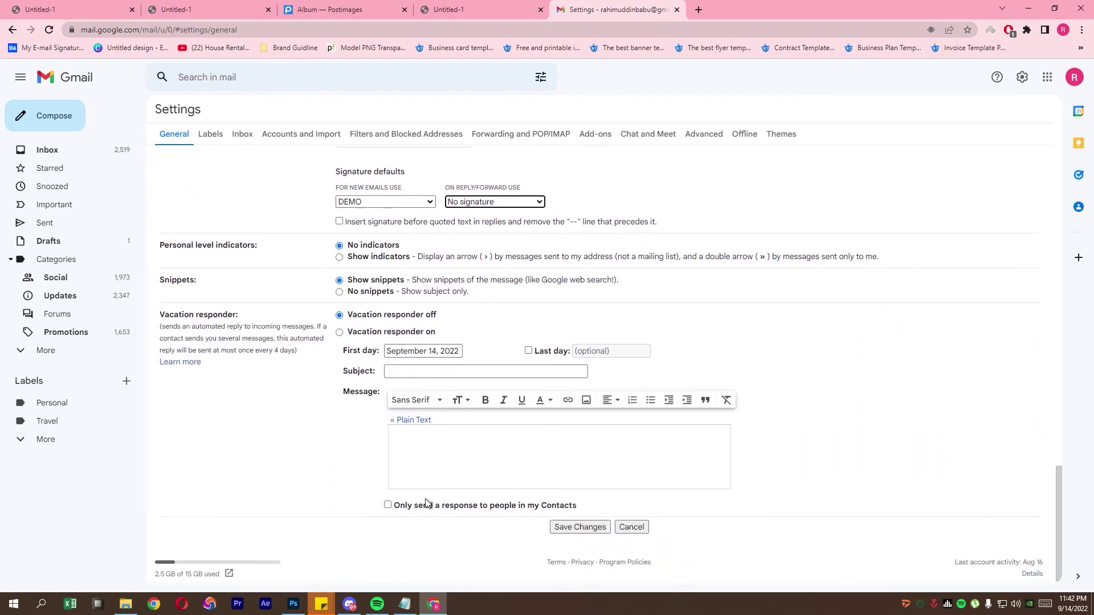
pyautogui.click(551, 523)
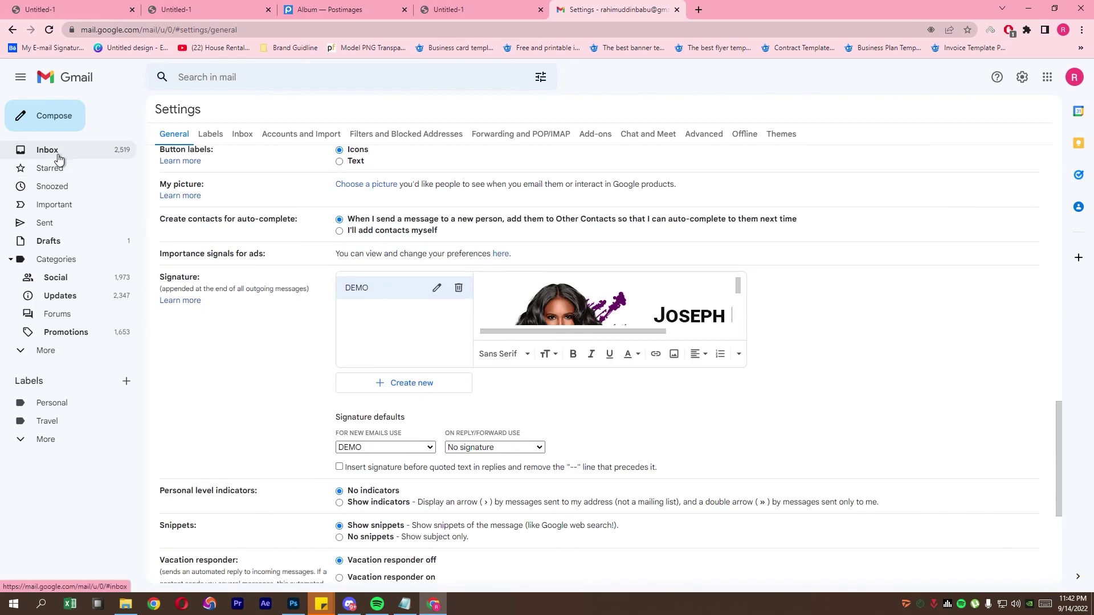
# - Compose a new message and test the signature's phone and website links
pyautogui.click(51, 116)
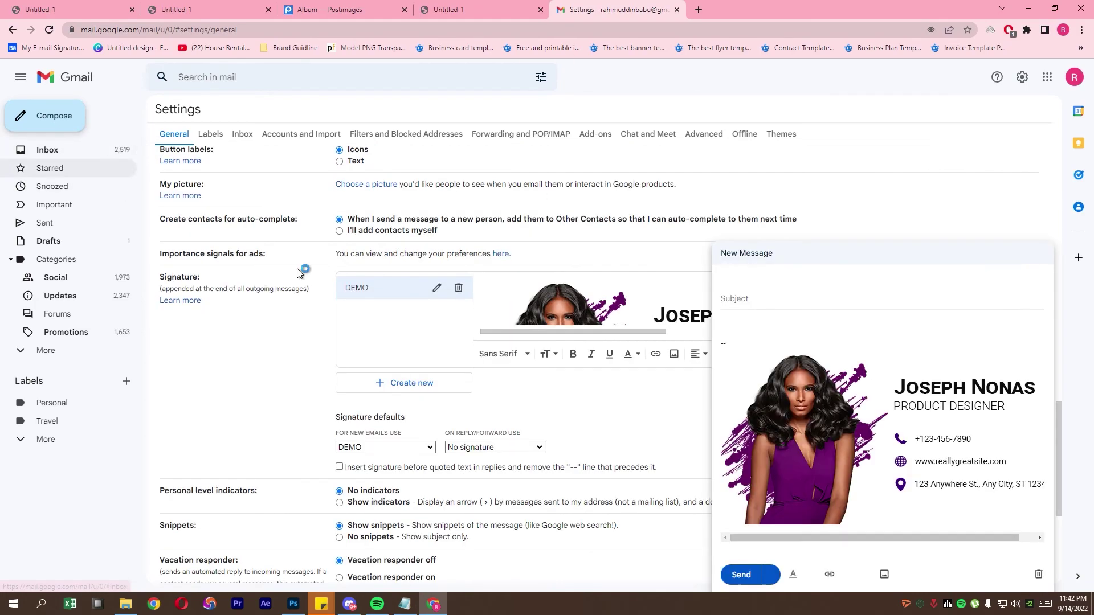
pyautogui.click(947, 439)
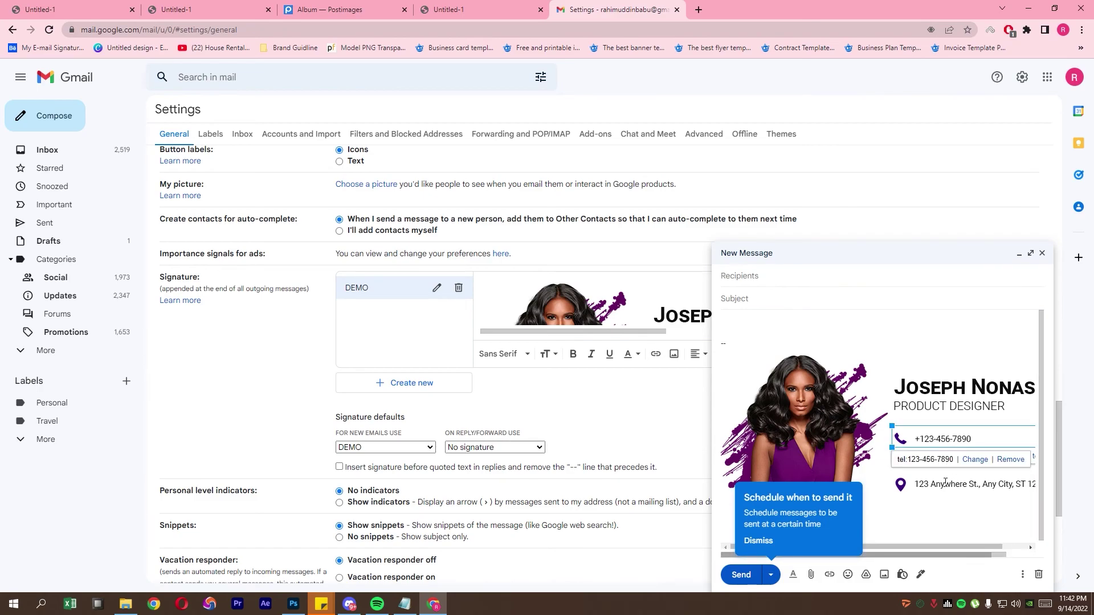
pyautogui.click(950, 466)
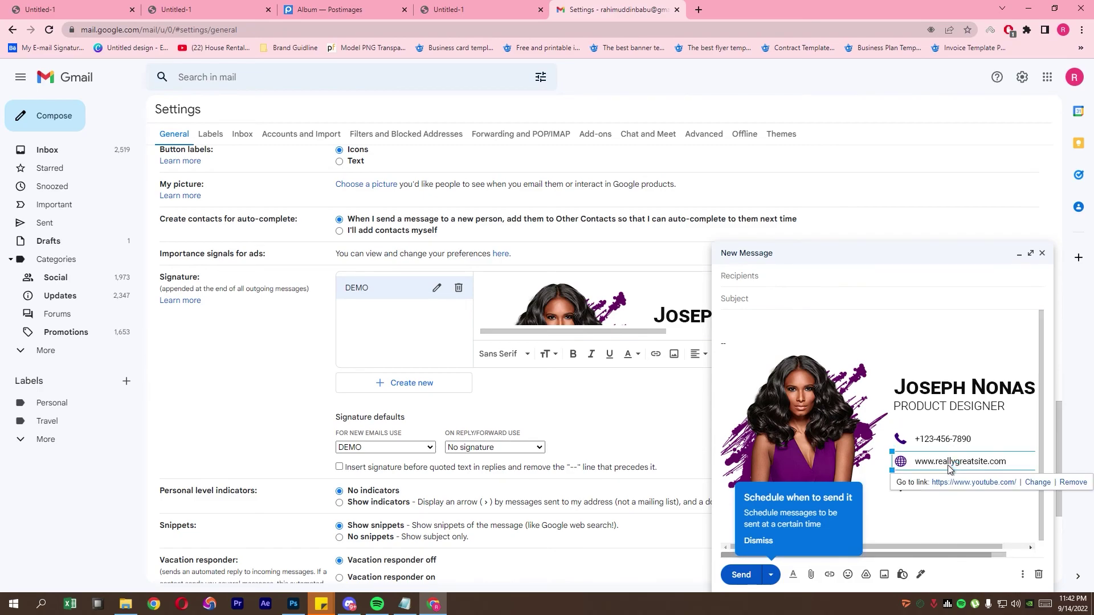
pyautogui.click(941, 440)
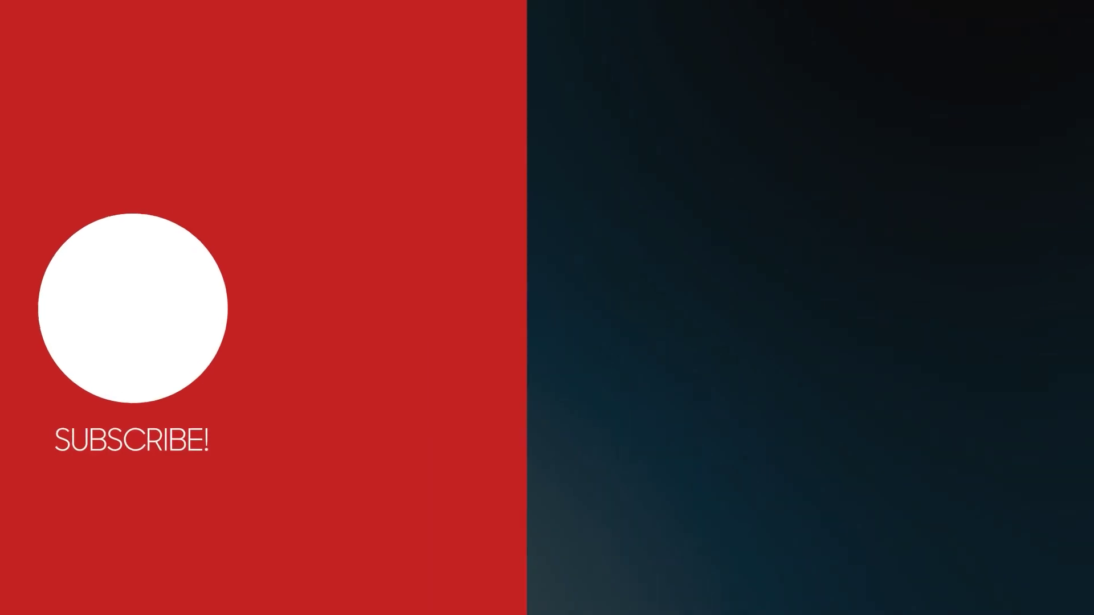